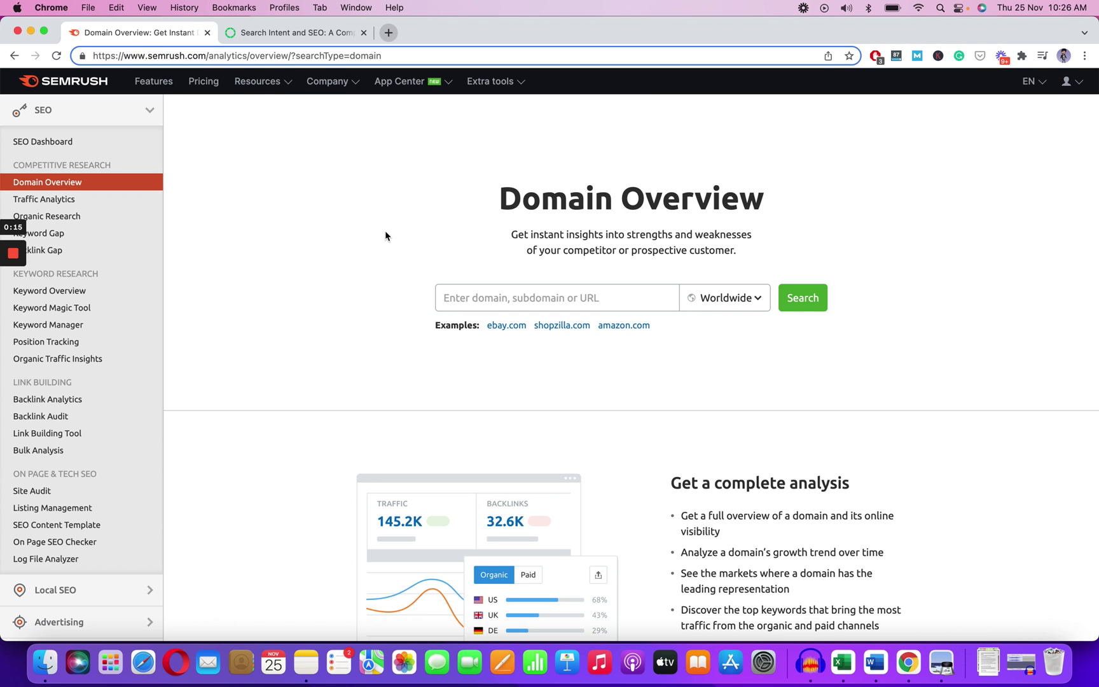
Step: Open the SEO Dashboard in Semrush from the Domain Overview page
{"action": "scroll", "coordinate": [386, 236], "scroll_direction": "down", "scroll_amount": 10}
{"action": "scroll", "coordinate": [385, 230], "scroll_direction": "up", "scroll_amount": 10}
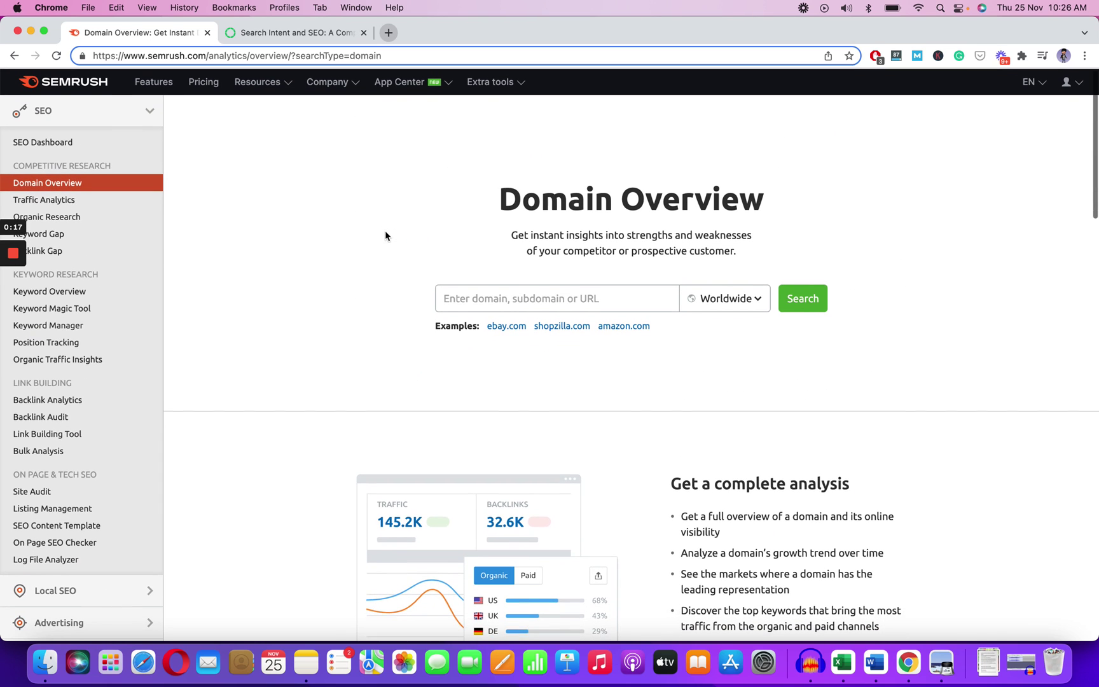
{"action": "scroll", "coordinate": [402, 296], "scroll_direction": "down", "scroll_amount": 1}
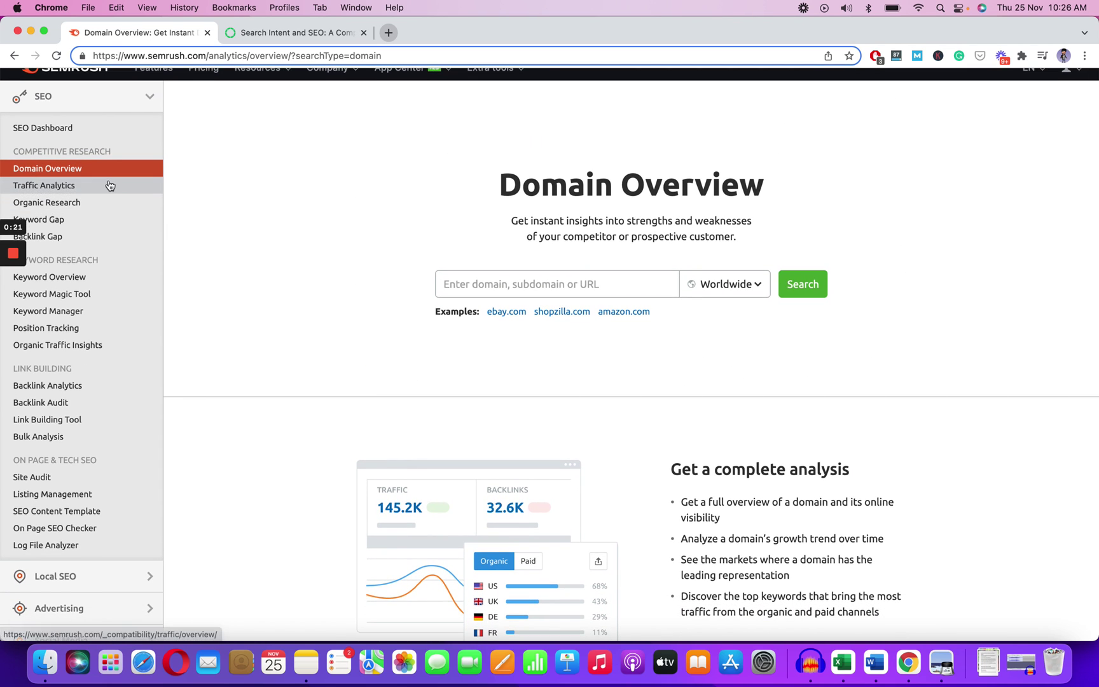
{"action": "left_click", "coordinate": [98, 129]}
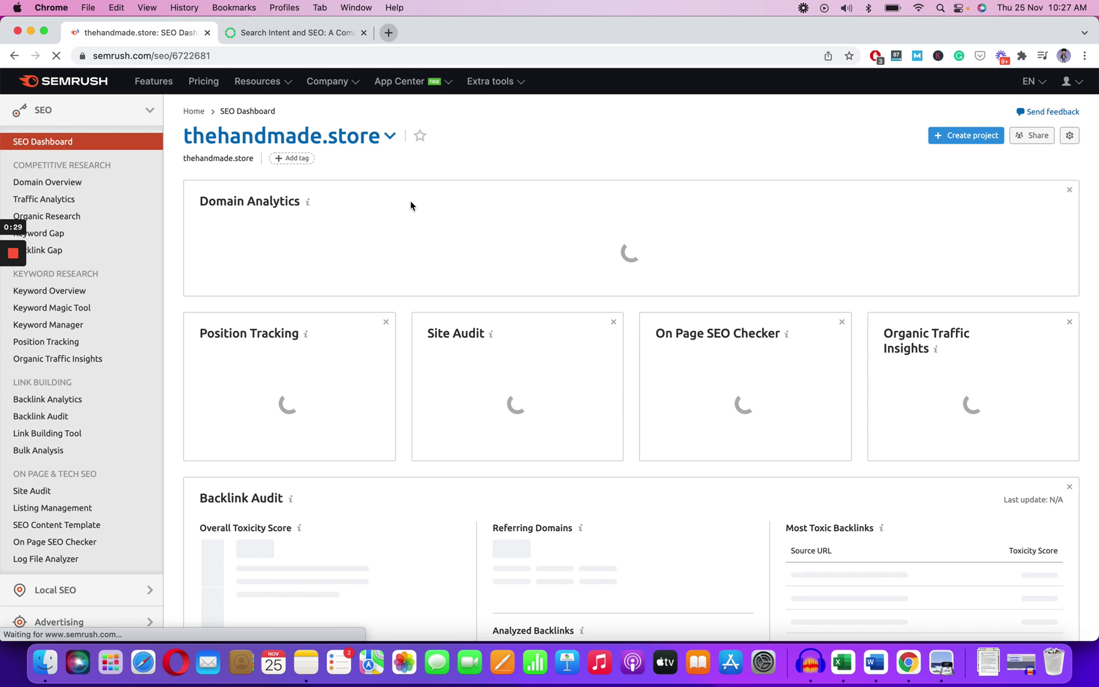
Step: Review the thehandmade.store dashboard's position tracking, site audit, keyword and backlink sections, and return to the Domain Overview
{"action": "scroll", "coordinate": [410, 206], "scroll_direction": "down", "scroll_amount": 3}
{"action": "scroll", "coordinate": [410, 205], "scroll_direction": "down", "scroll_amount": 2}
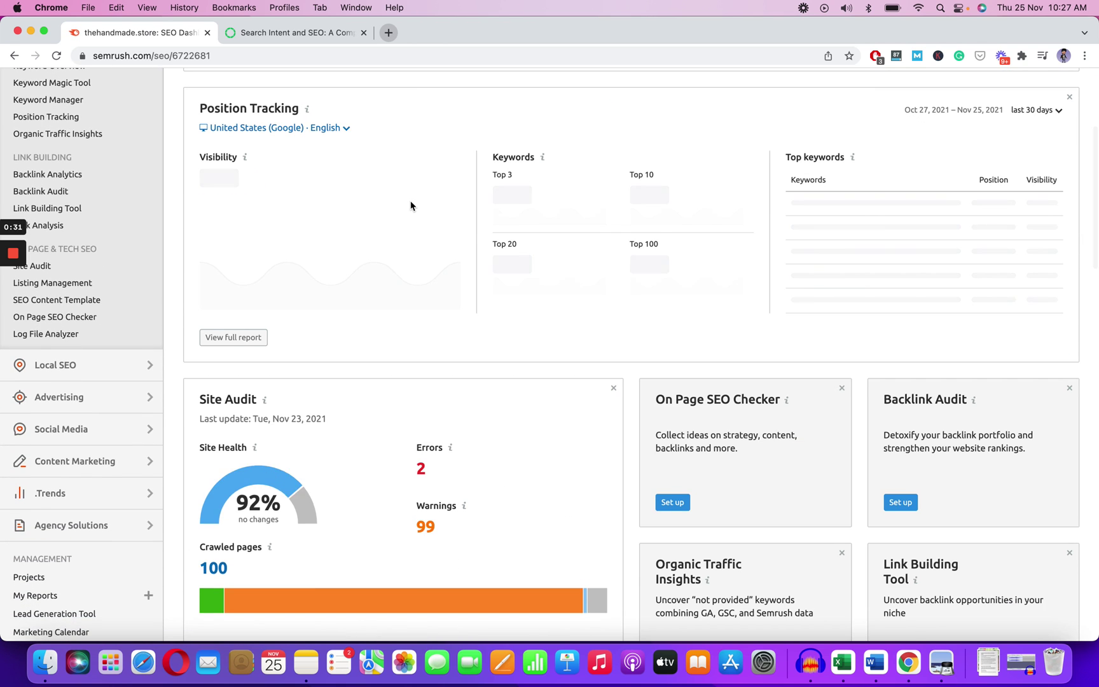
{"action": "scroll", "coordinate": [410, 205], "scroll_direction": "down", "scroll_amount": 1}
{"action": "scroll", "coordinate": [410, 205], "scroll_direction": "down", "scroll_amount": 3}
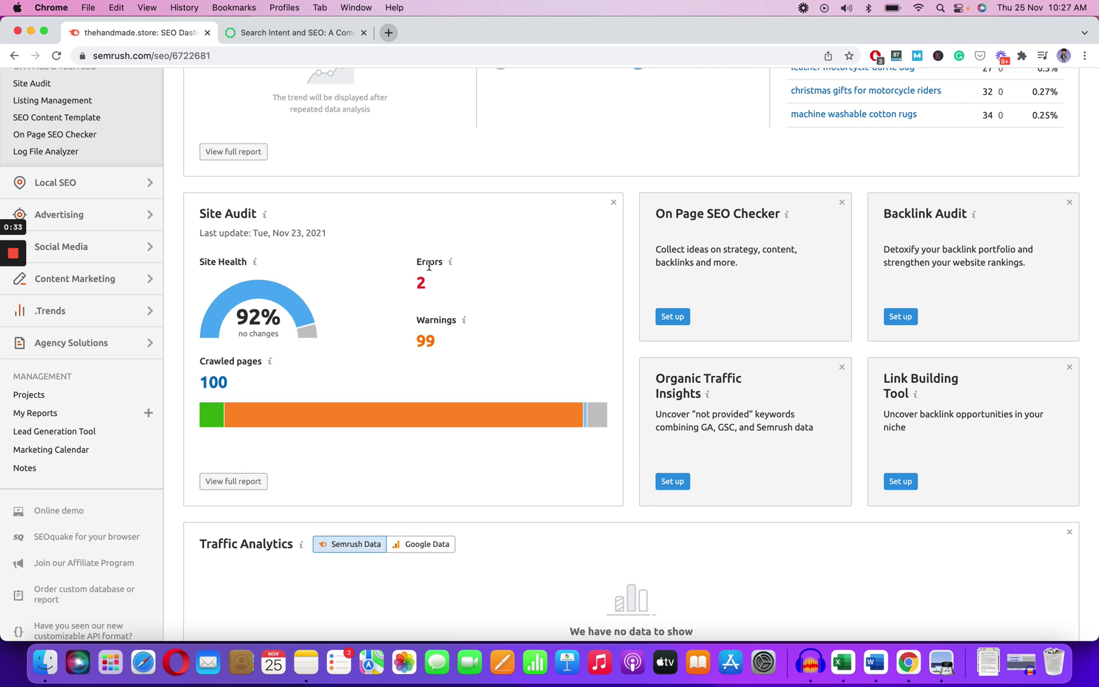
{"action": "scroll", "coordinate": [433, 442], "scroll_direction": "down", "scroll_amount": 10}
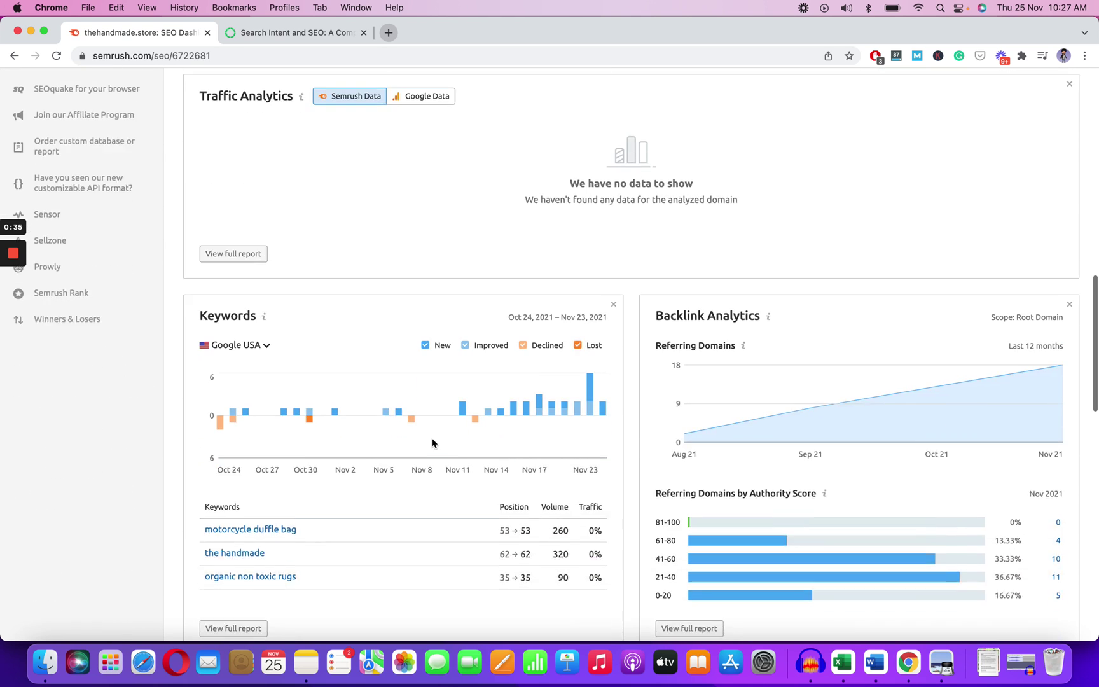
{"action": "scroll", "coordinate": [432, 443], "scroll_direction": "down", "scroll_amount": 1}
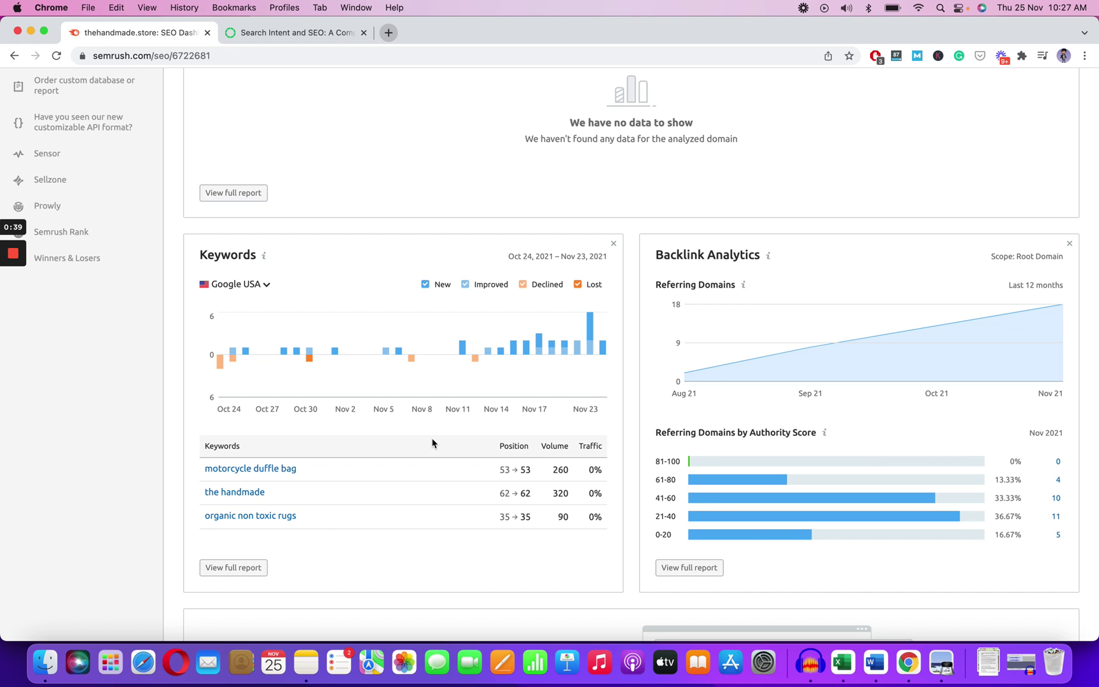
{"action": "scroll", "coordinate": [432, 443], "scroll_direction": "down", "scroll_amount": 6}
{"action": "scroll", "coordinate": [433, 443], "scroll_direction": "up", "scroll_amount": 15}
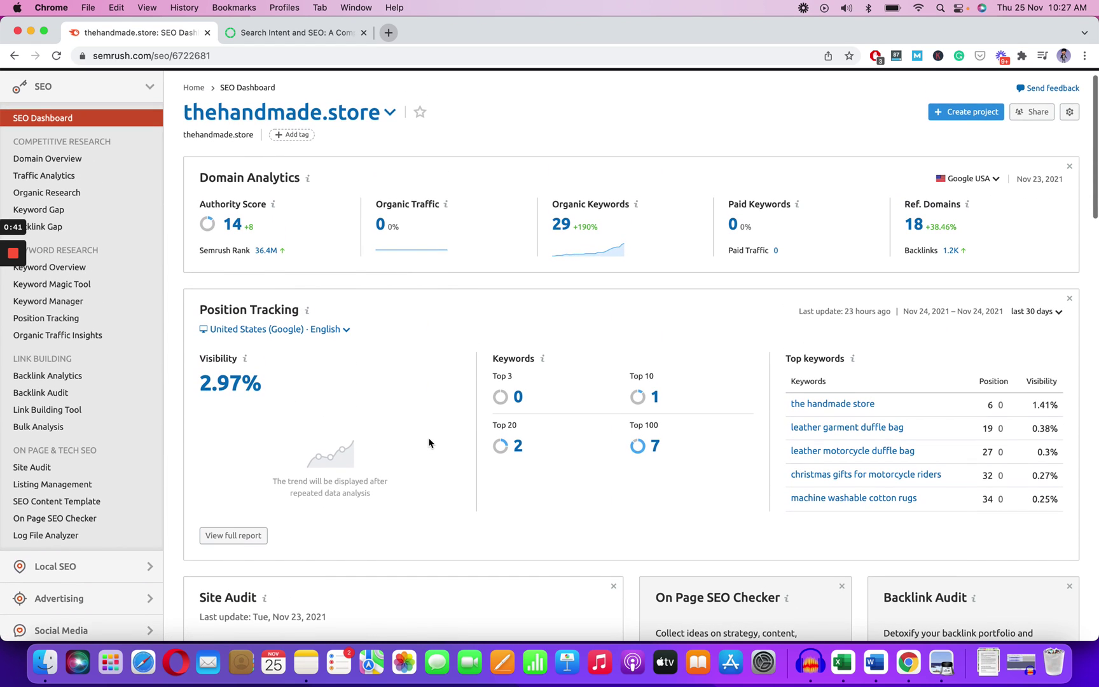
{"action": "left_click", "coordinate": [79, 159]}
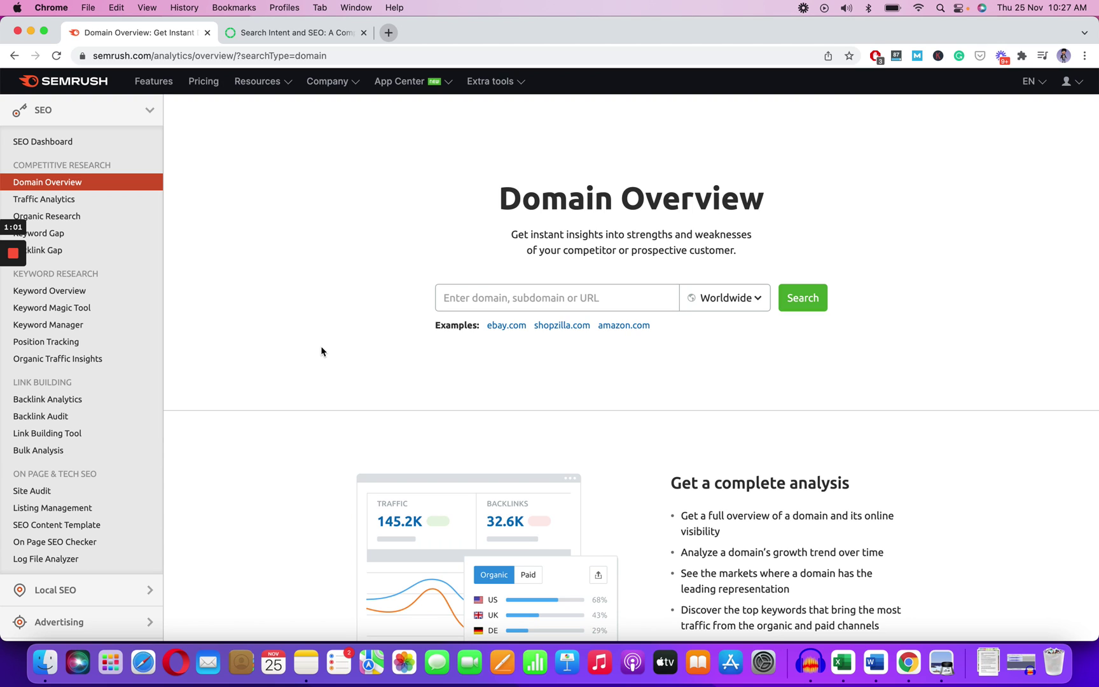
Step: Switch to the Backlinko search intent article and read its Uncover Search Intent section under Best Practices
{"action": "left_click", "coordinate": [297, 37]}
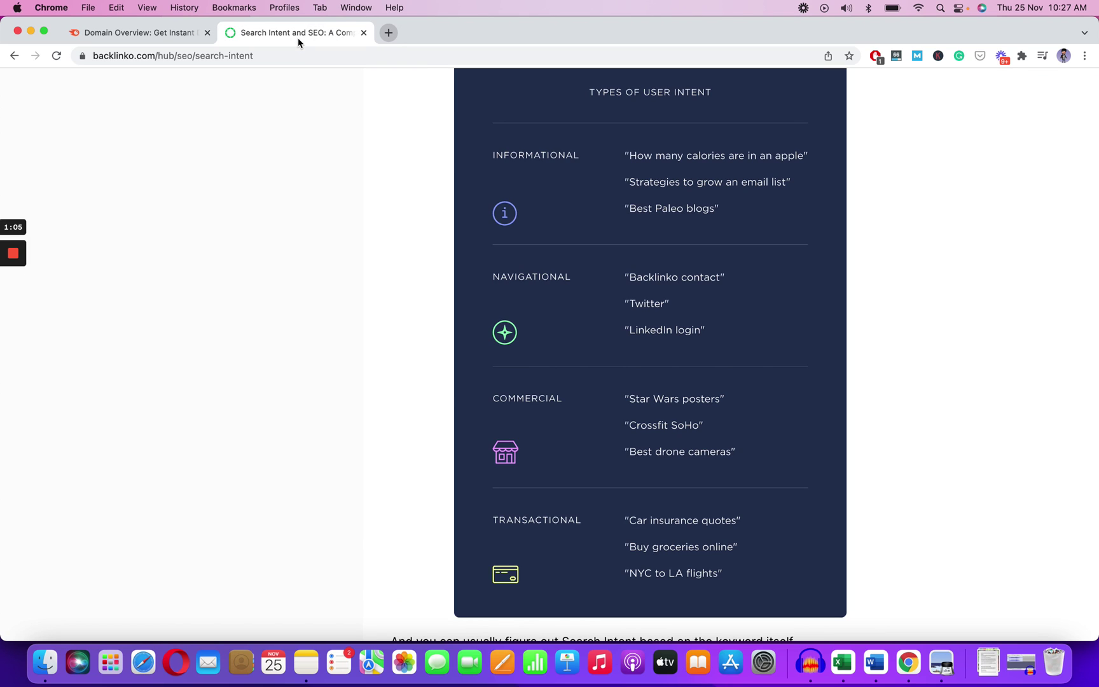
{"action": "scroll", "coordinate": [318, 220], "scroll_direction": "up", "scroll_amount": 2}
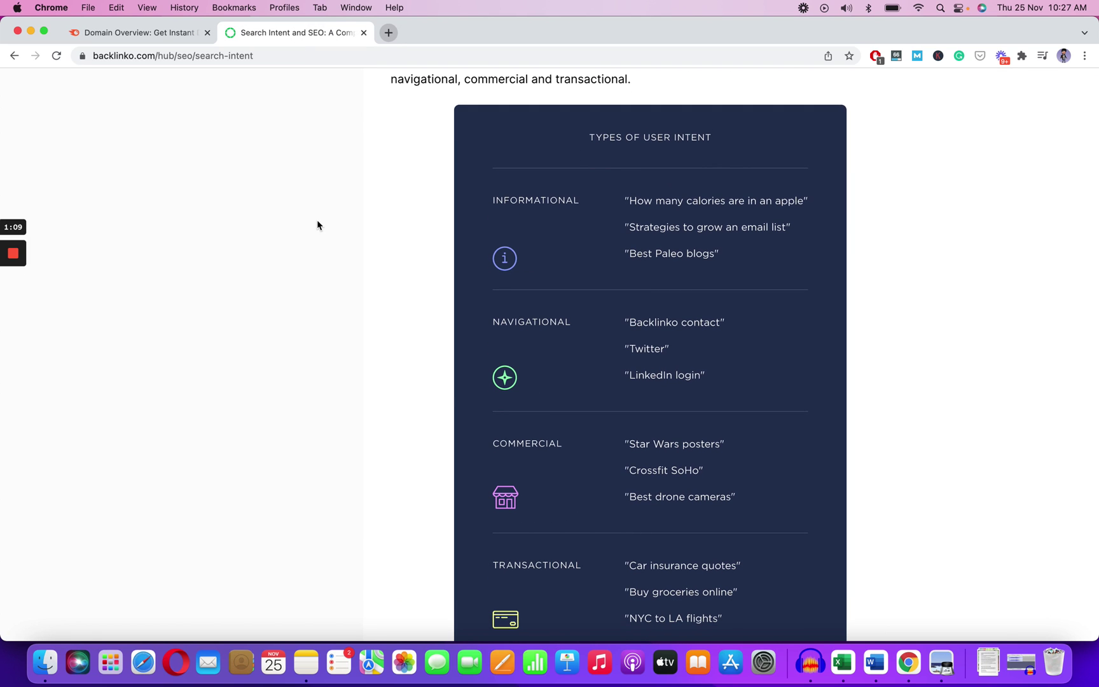
{"action": "scroll", "coordinate": [317, 224], "scroll_direction": "up", "scroll_amount": 1}
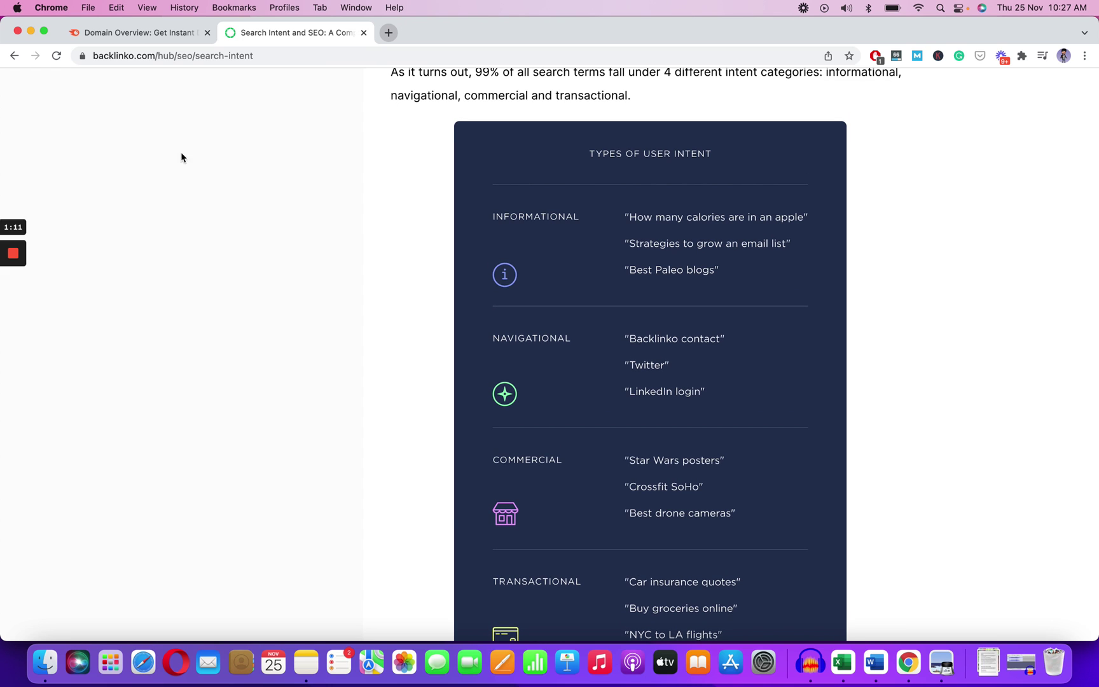
{"action": "scroll", "coordinate": [208, 176], "scroll_direction": "up", "scroll_amount": 4}
{"action": "scroll", "coordinate": [208, 176], "scroll_direction": "up", "scroll_amount": 6}
{"action": "scroll", "coordinate": [208, 176], "scroll_direction": "down", "scroll_amount": 2}
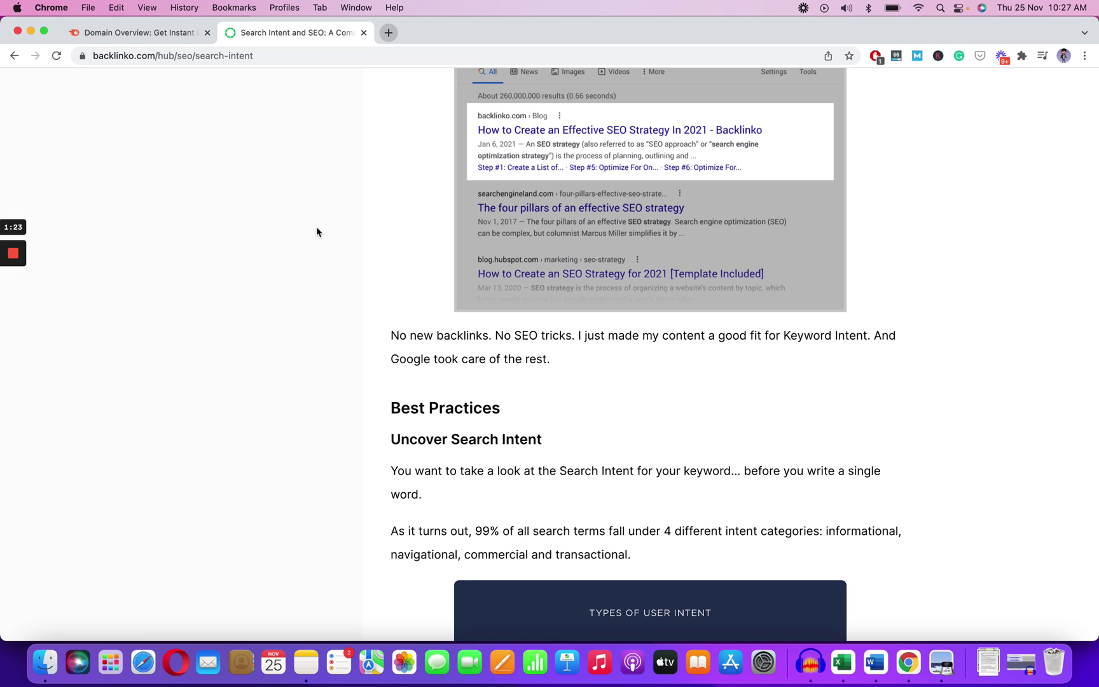
{"action": "scroll", "coordinate": [316, 228], "scroll_direction": "up", "scroll_amount": 1}
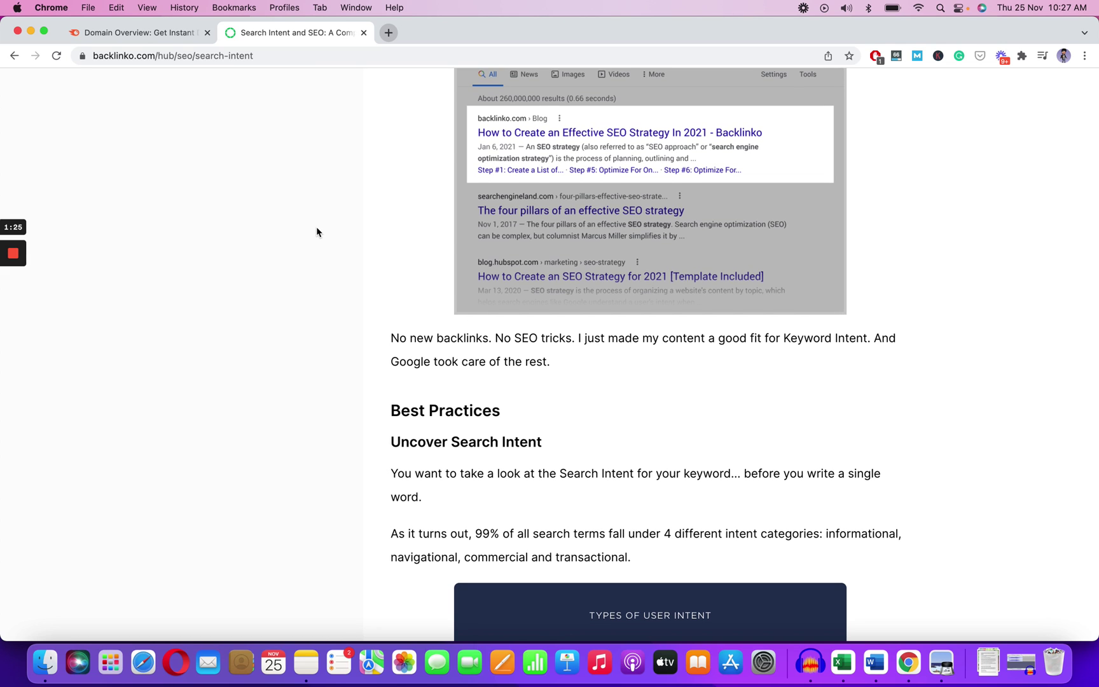
{"action": "scroll", "coordinate": [316, 227], "scroll_direction": "down", "scroll_amount": 9}
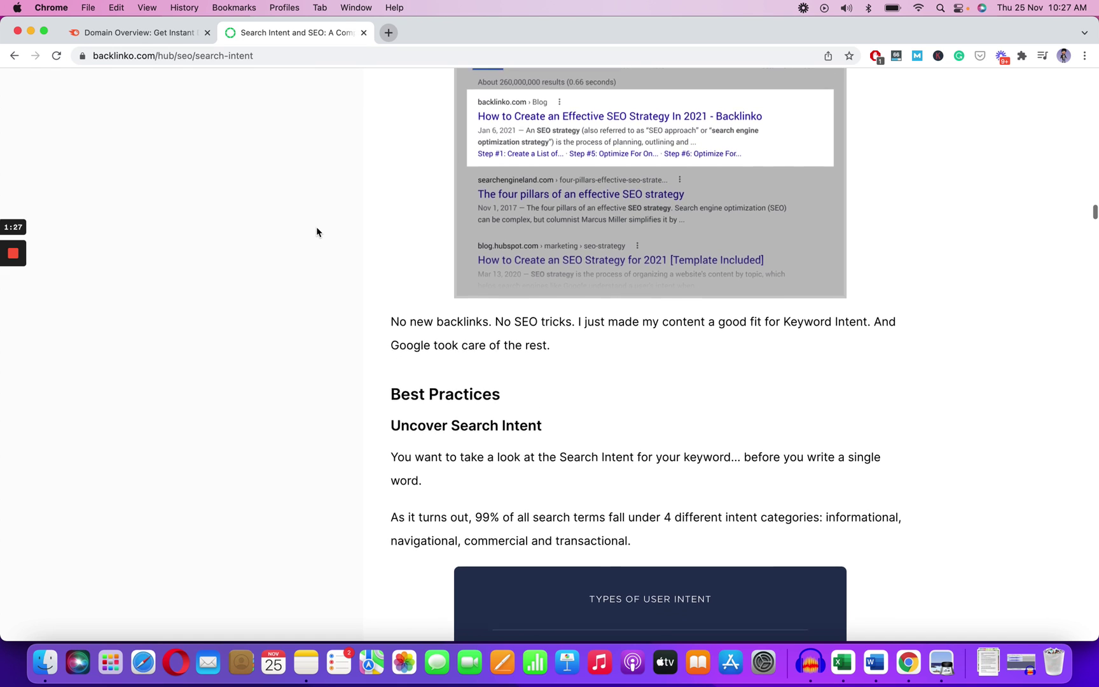
{"action": "scroll", "coordinate": [317, 231], "scroll_direction": "up", "scroll_amount": 1}
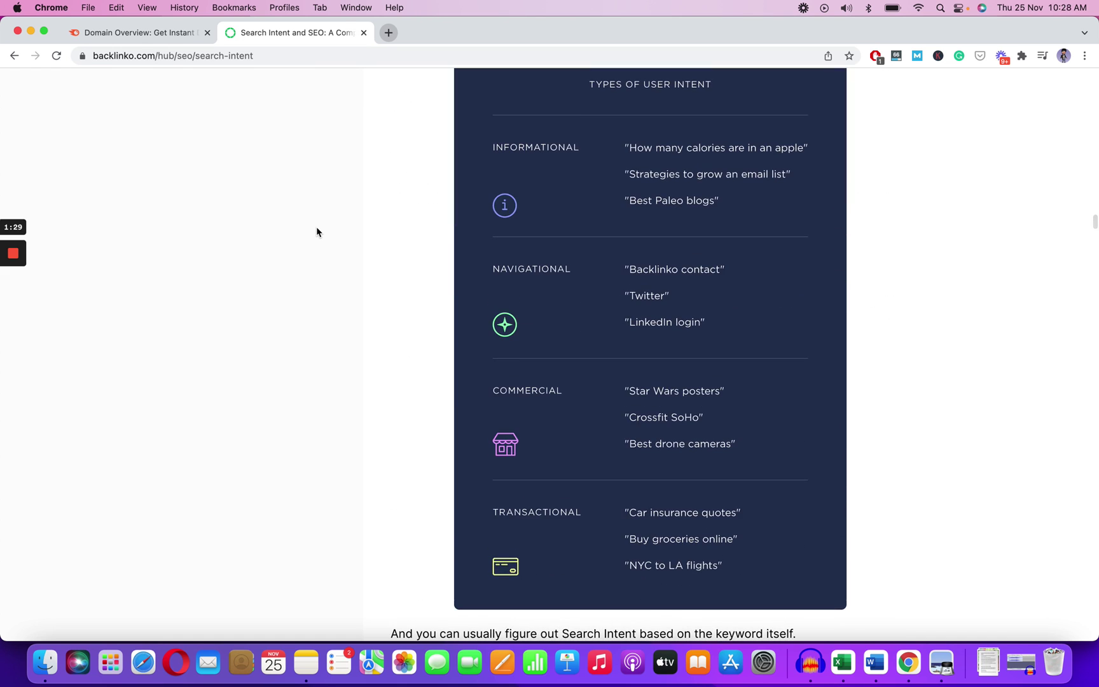
Step: Examine the informational, navigational, commercial and transactional keyword examples in the Types of User Intent graphic
{"action": "scroll", "coordinate": [316, 232], "scroll_direction": "up", "scroll_amount": 1}
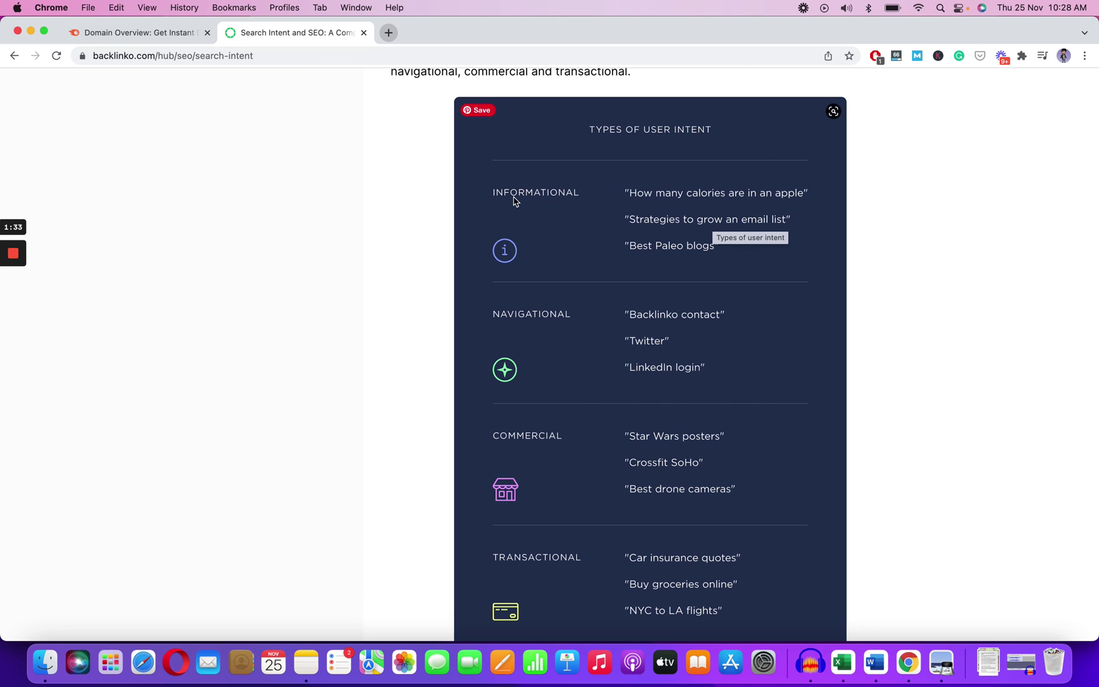
{"action": "scroll", "coordinate": [1027, 246], "scroll_direction": "down", "scroll_amount": 1}
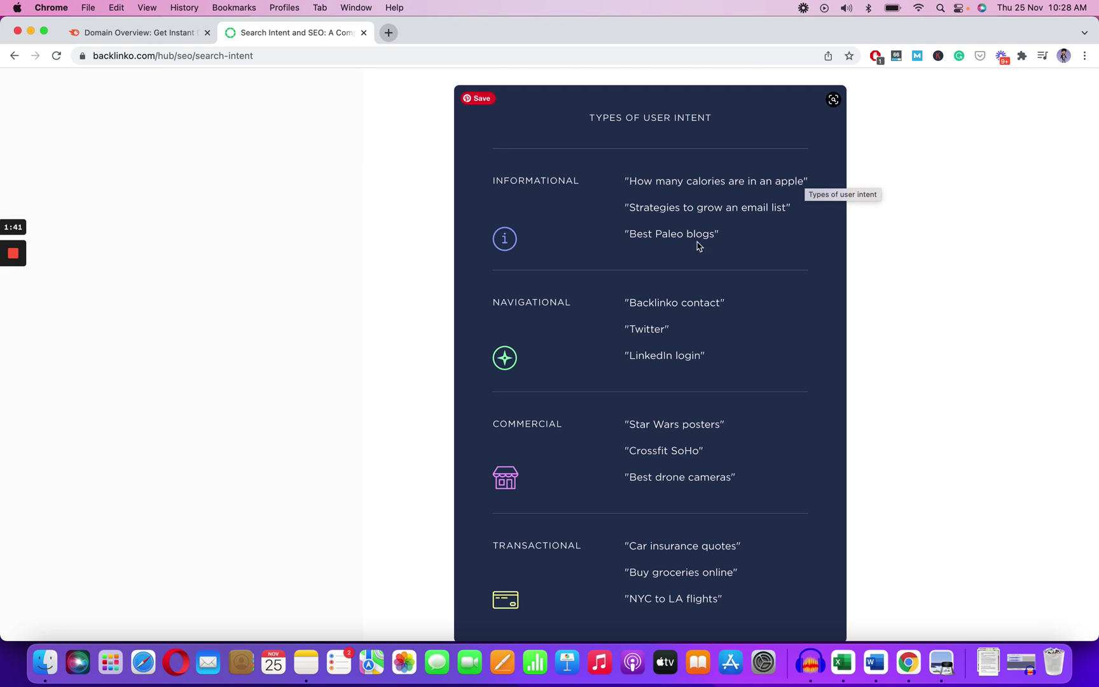
{"action": "scroll", "coordinate": [929, 279], "scroll_direction": "down", "scroll_amount": 1}
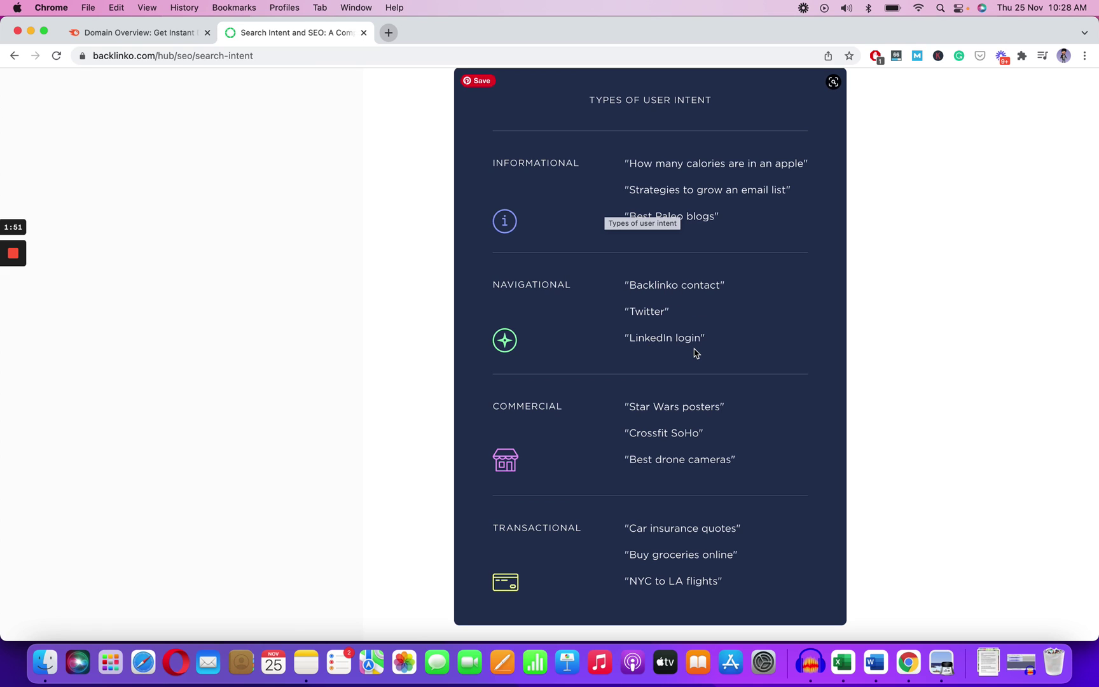
{"action": "scroll", "coordinate": [669, 353], "scroll_direction": "down", "scroll_amount": 1}
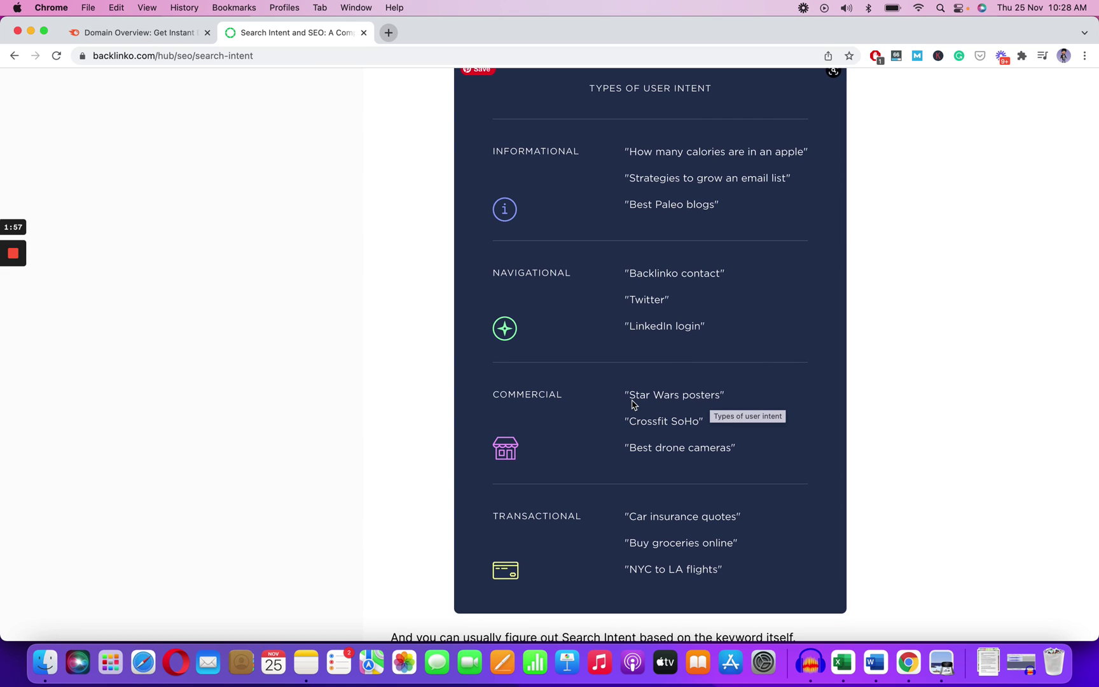
{"action": "scroll", "coordinate": [882, 405], "scroll_direction": "down", "scroll_amount": 1}
{"action": "scroll", "coordinate": [882, 405], "scroll_direction": "up", "scroll_amount": 2}
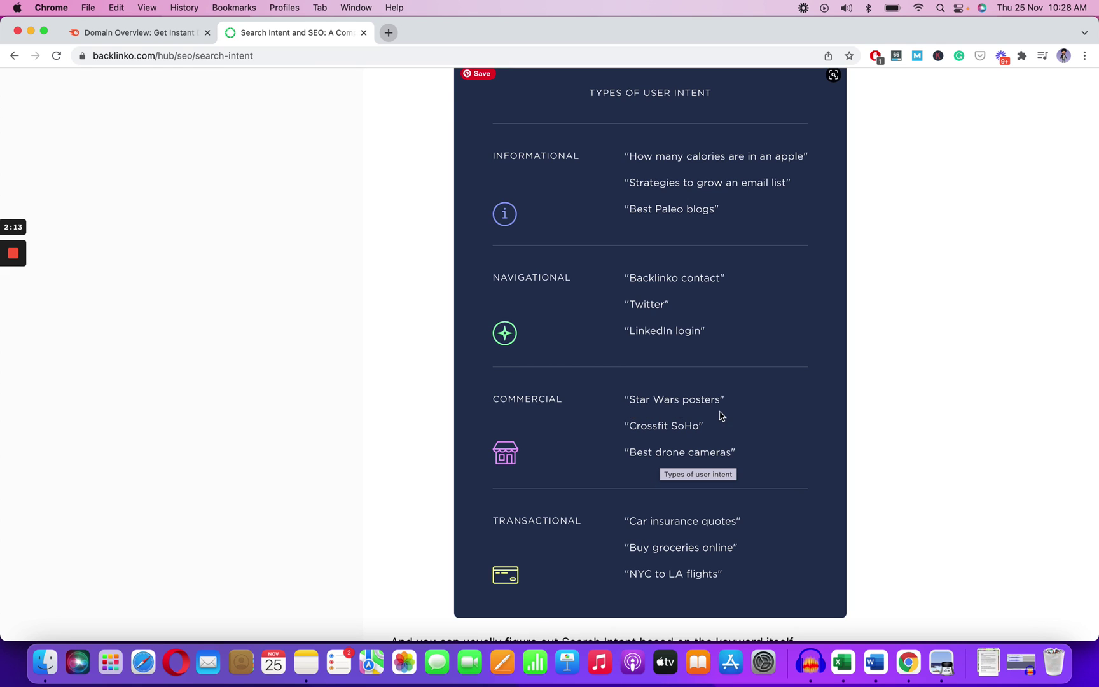
{"action": "scroll", "coordinate": [549, 515], "scroll_direction": "down", "scroll_amount": 2}
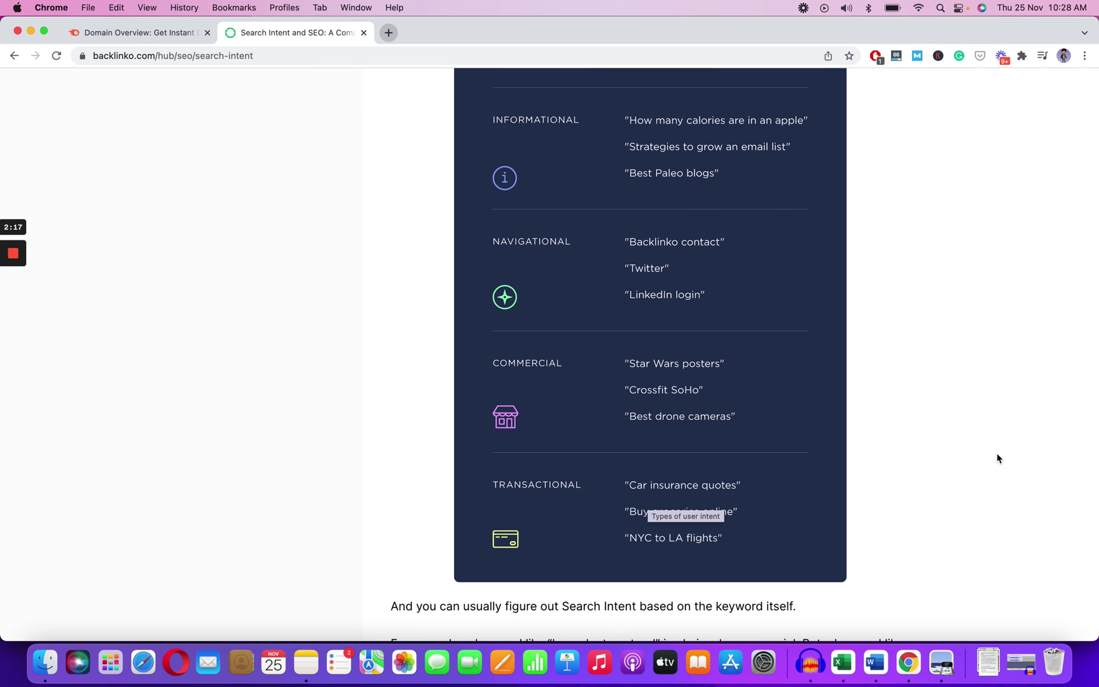
{"action": "scroll", "coordinate": [996, 454], "scroll_direction": "down", "scroll_amount": 1}
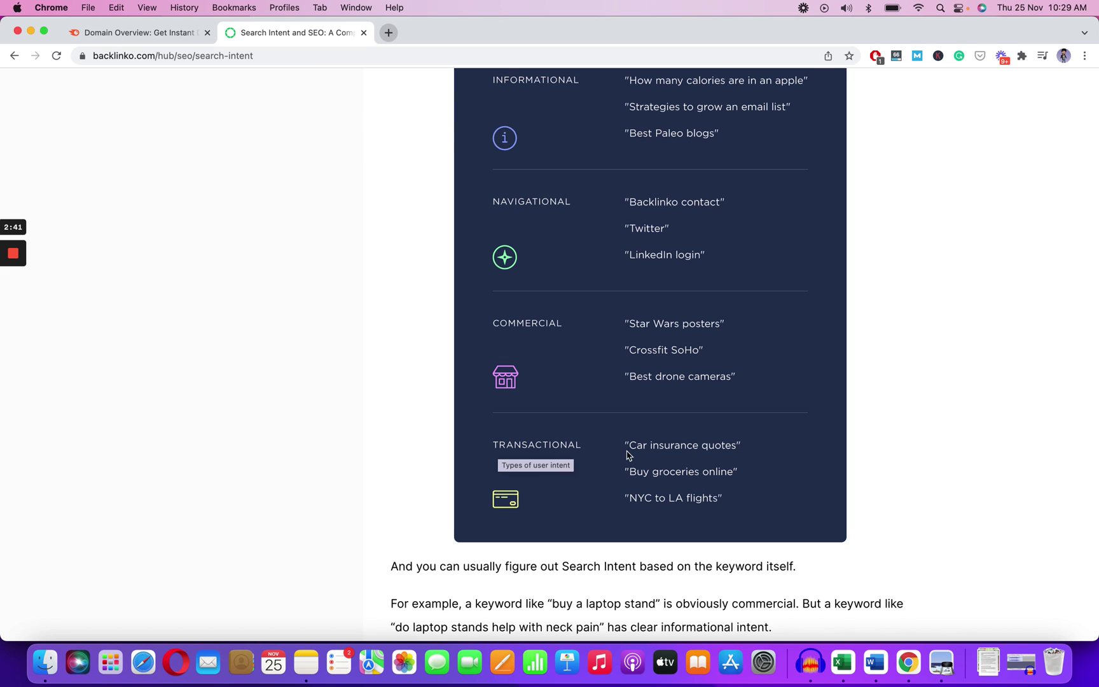
{"action": "scroll", "coordinate": [924, 431], "scroll_direction": "up", "scroll_amount": 1}
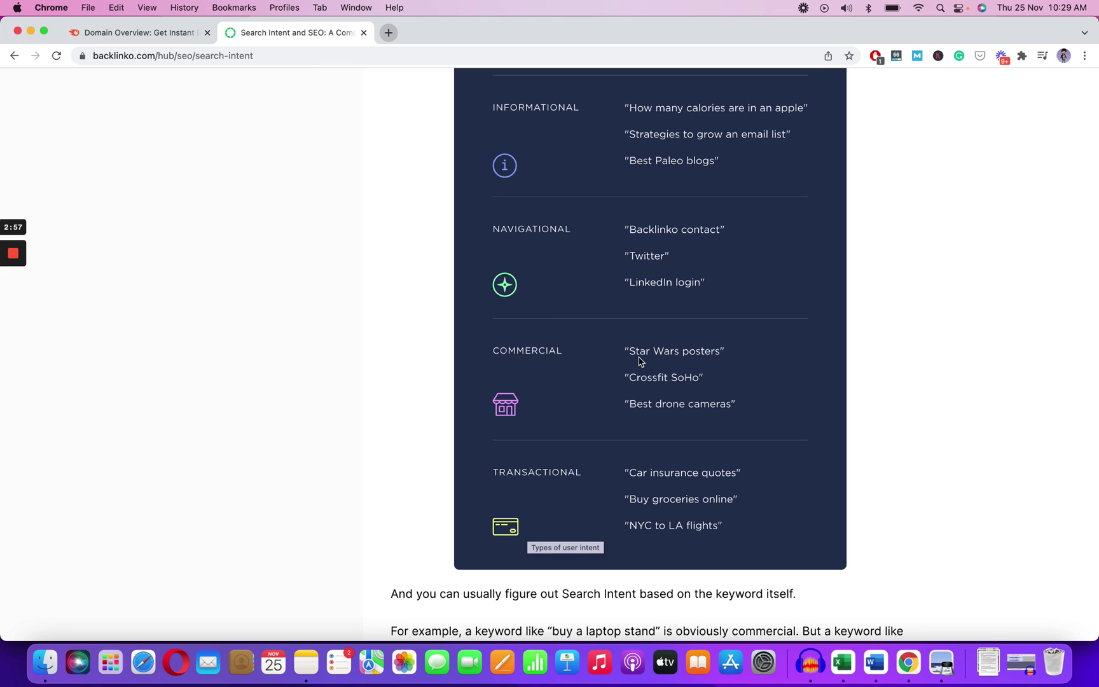
{"action": "scroll", "coordinate": [344, 326], "scroll_direction": "up", "scroll_amount": 1}
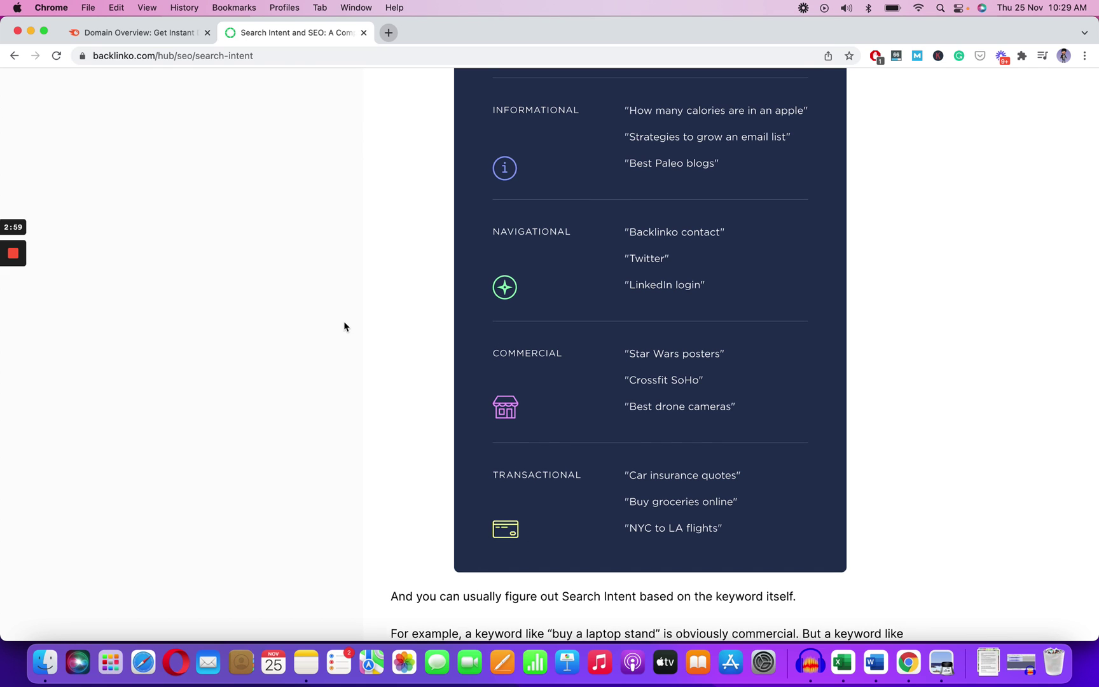
{"action": "scroll", "coordinate": [1025, 394], "scroll_direction": "up", "scroll_amount": 2}
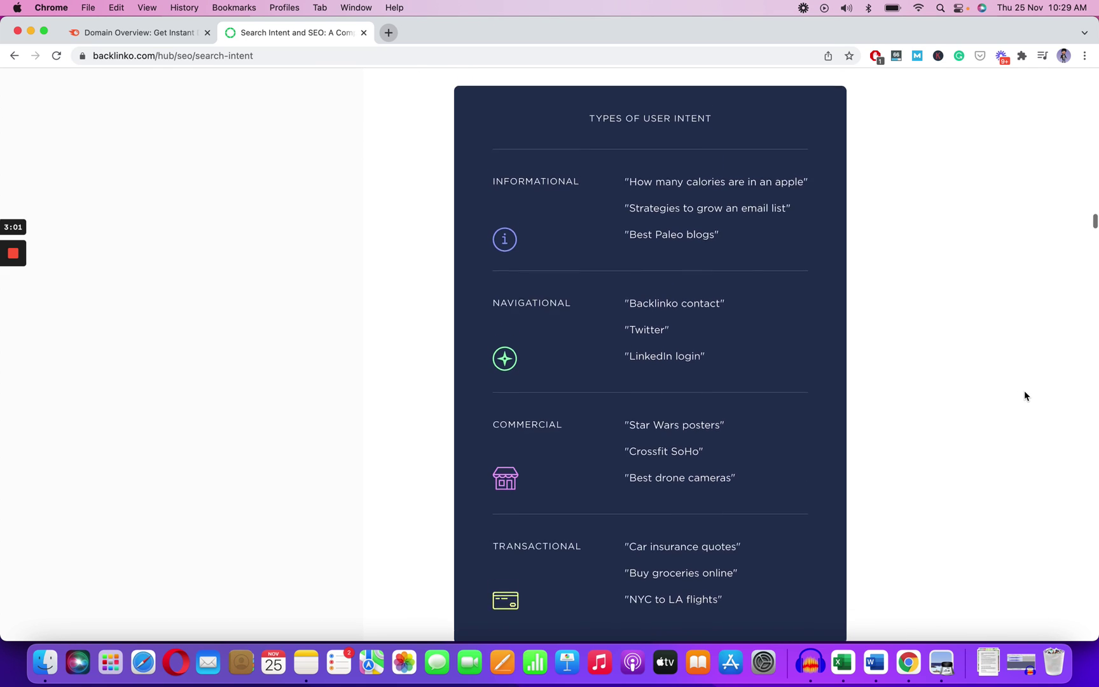
Step: Switch to Commercial Intent.jpg in Preview, mark the area spanning the two linked Commercial Intent Blogs circles, and clear the selection
{"action": "left_click", "coordinate": [941, 665]}
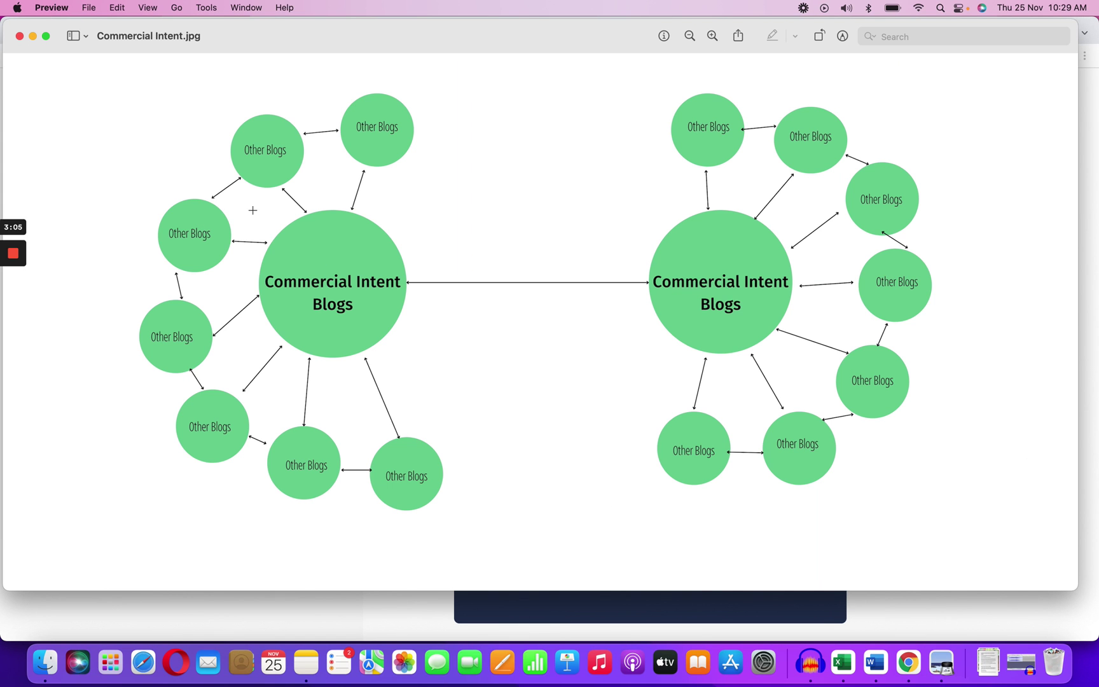
{"action": "left_click_drag", "start_coordinate": [267, 210], "coordinate": [801, 361]}
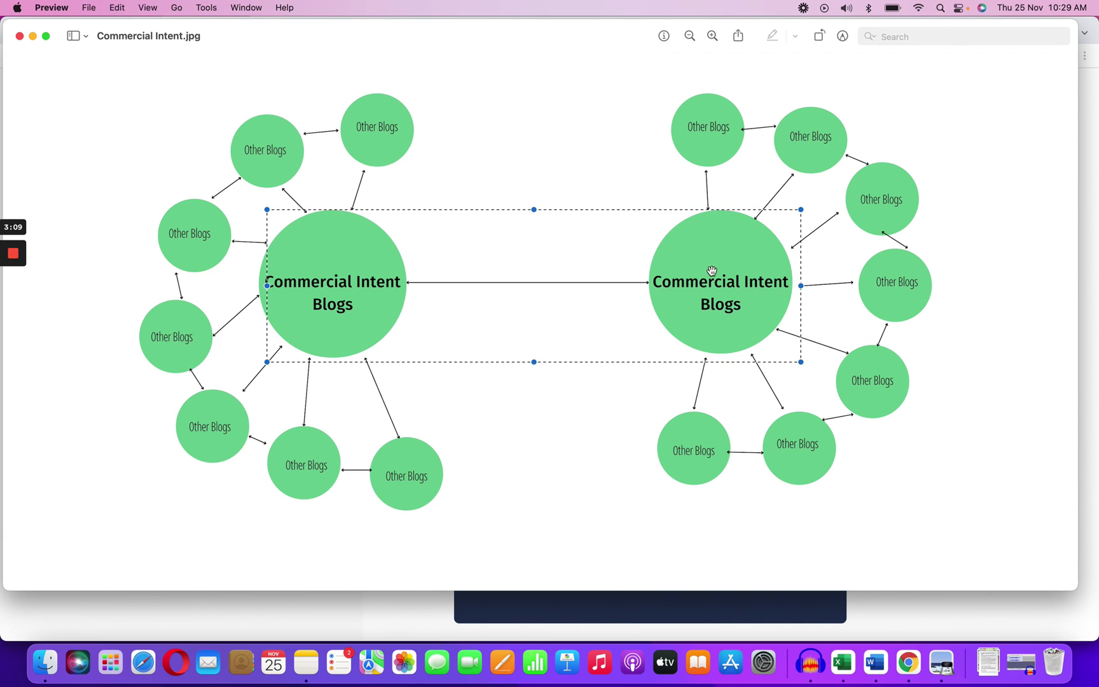
{"action": "mouse_move", "coordinate": [714, 280]}
{"action": "left_mouse_down"}
{"action": "mouse_move", "coordinate": [684, 282]}
{"action": "mouse_move", "coordinate": [712, 280]}
{"action": "mouse_move", "coordinate": [702, 278]}
{"action": "left_mouse_up"}
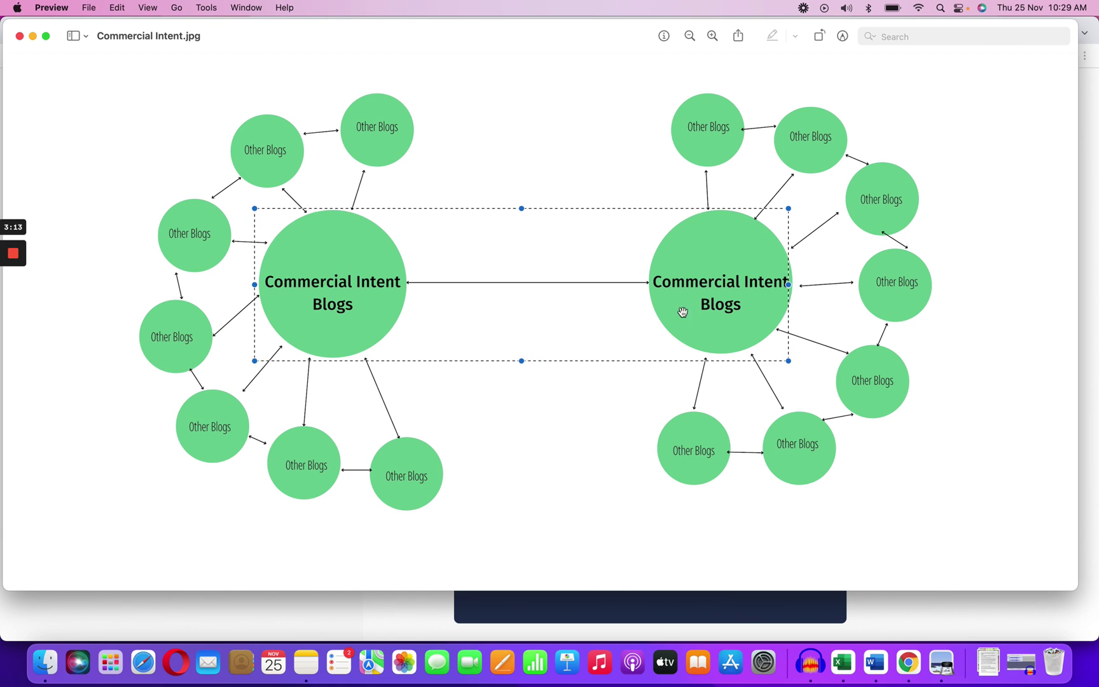
{"action": "left_click", "coordinate": [524, 111]}
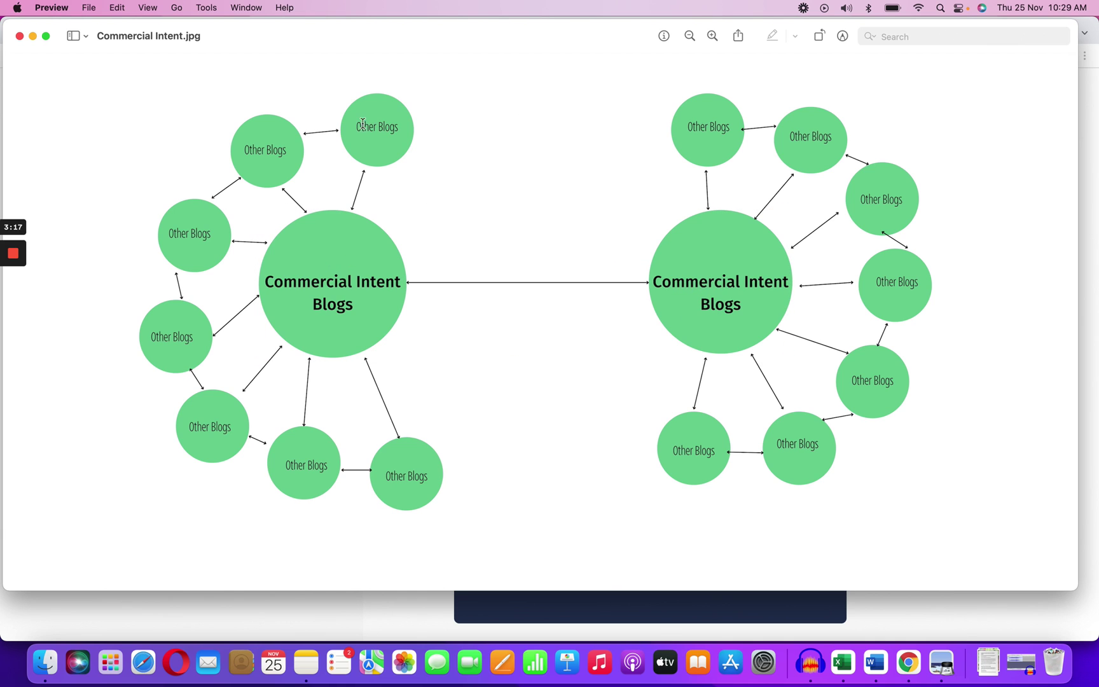
Step: Point out the surrounding Other Blogs circles in the first cluster and mark the label of their central Commercial Intent Blogs circle
{"action": "left_click_drag", "start_coordinate": [406, 125], "coordinate": [205, 502]}
{"action": "left_click", "coordinate": [466, 441]}
{"action": "double_click", "coordinate": [412, 476]}
{"action": "left_click_drag", "start_coordinate": [409, 444], "coordinate": [338, 287]}
{"action": "left_click", "coordinate": [339, 287]}
{"action": "left_click_drag", "start_coordinate": [351, 121], "coordinate": [398, 135]}
{"action": "left_click_drag", "start_coordinate": [267, 274], "coordinate": [402, 318]}
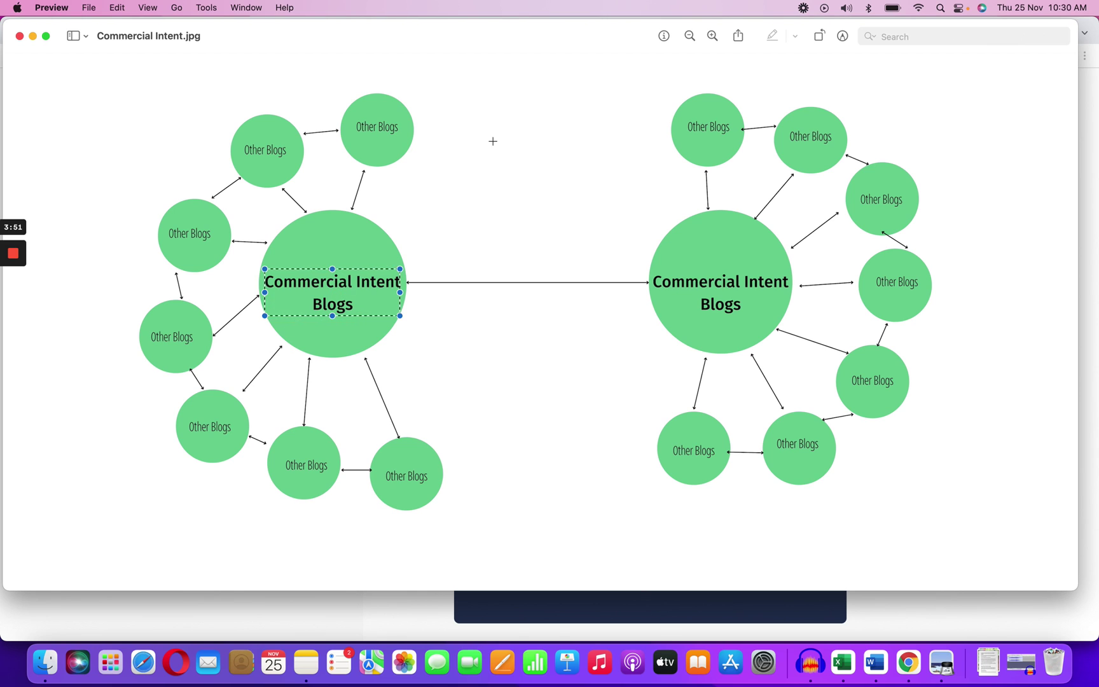
Step: Mark the Other Blogs labels one by one counterclockwise from the first cluster's uppermost circle through the third circle
{"action": "left_click_drag", "start_coordinate": [358, 117], "coordinate": [403, 140]}
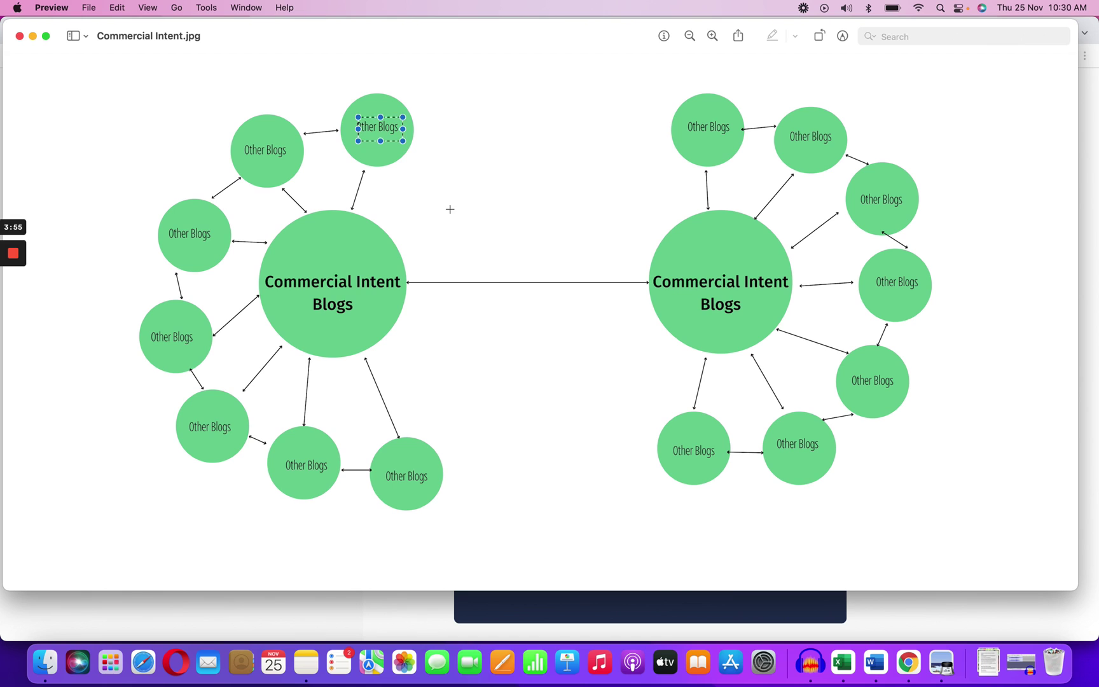
{"action": "left_click", "coordinate": [430, 184]}
{"action": "left_click_drag", "start_coordinate": [356, 113], "coordinate": [403, 144]}
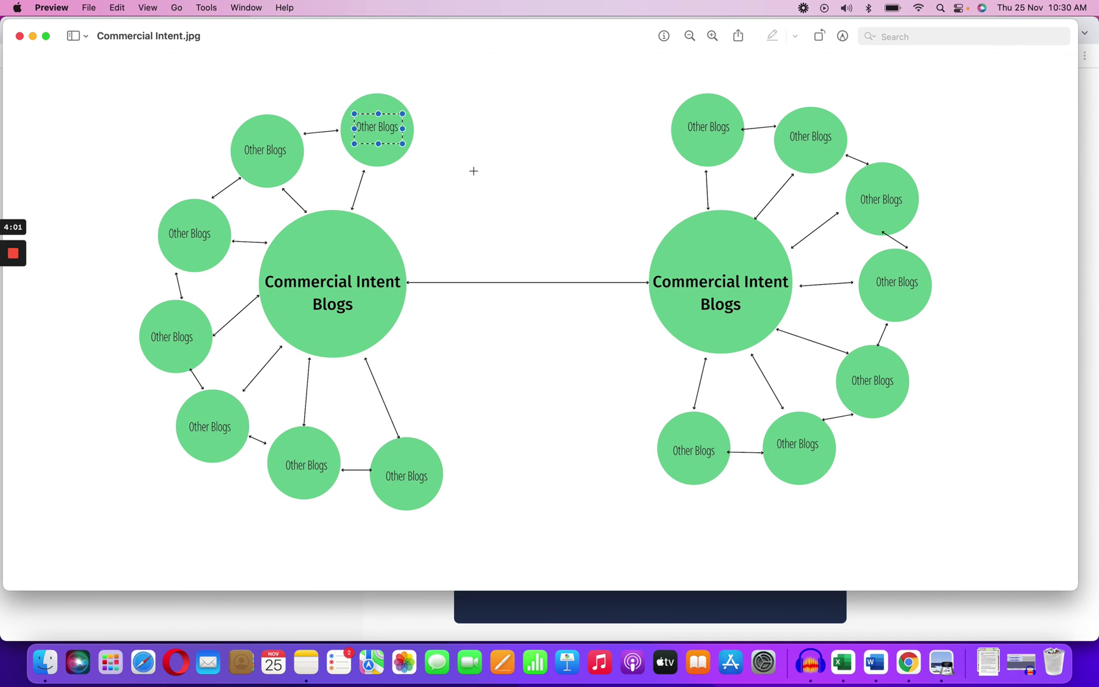
{"action": "left_click_drag", "start_coordinate": [239, 132], "coordinate": [292, 164]}
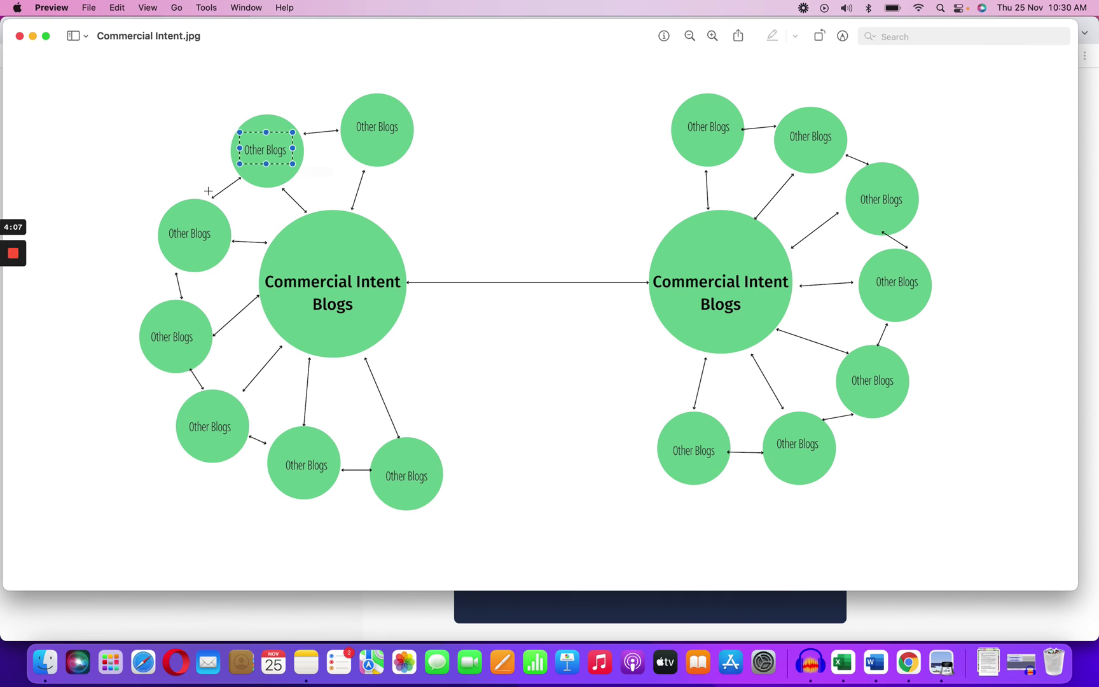
{"action": "left_click_drag", "start_coordinate": [165, 215], "coordinate": [215, 245]}
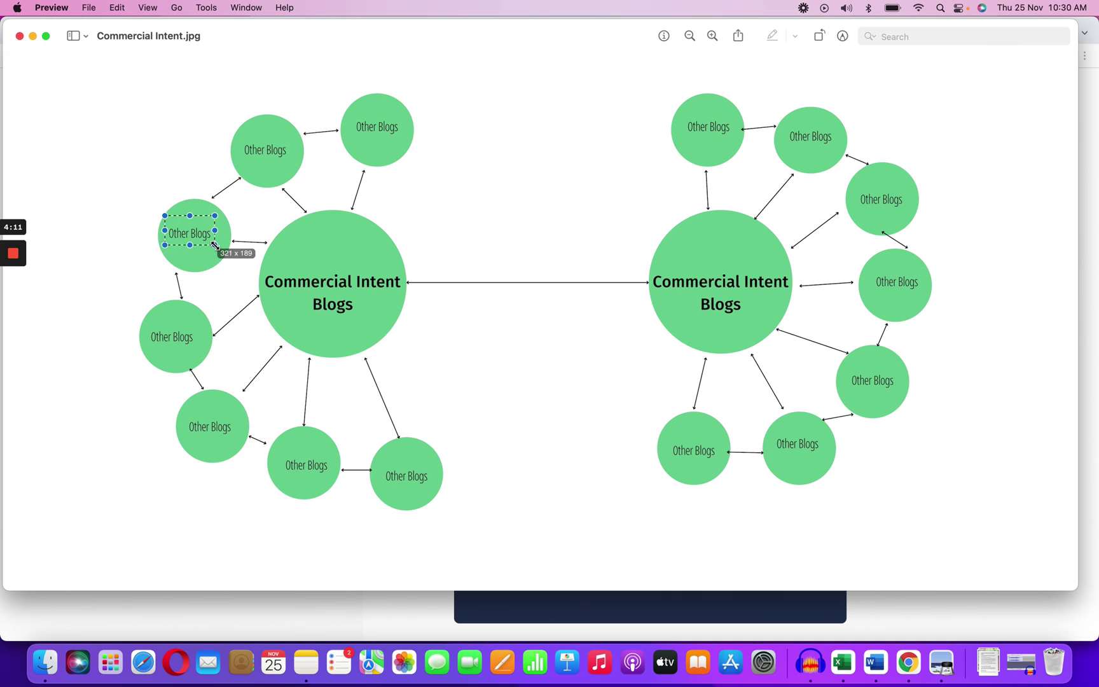
Step: Mark the next Other Blogs labels counterclockwise in the first cluster, alternating with their central Commercial Intent Blogs label, and clear the selection
{"action": "left_click_drag", "start_coordinate": [215, 246], "coordinate": [215, 245]}
{"action": "left_click", "coordinate": [88, 274]}
{"action": "left_click_drag", "start_coordinate": [142, 331], "coordinate": [200, 345]}
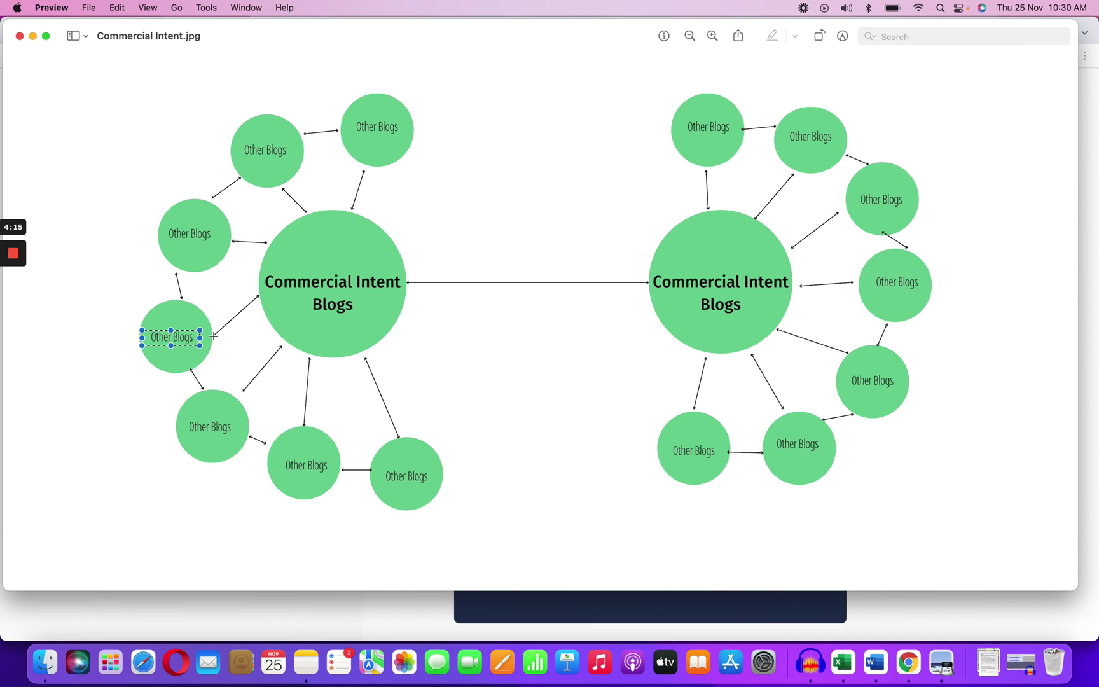
{"action": "left_click_drag", "start_coordinate": [266, 277], "coordinate": [403, 313]}
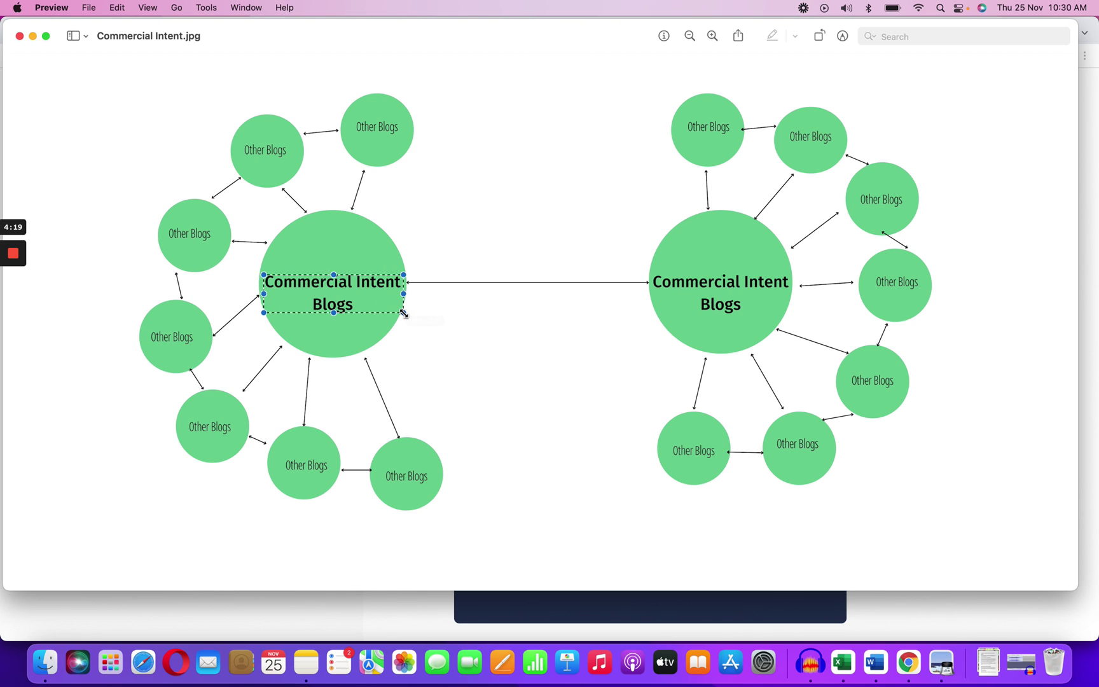
{"action": "left_click_drag", "start_coordinate": [187, 412], "coordinate": [239, 437]}
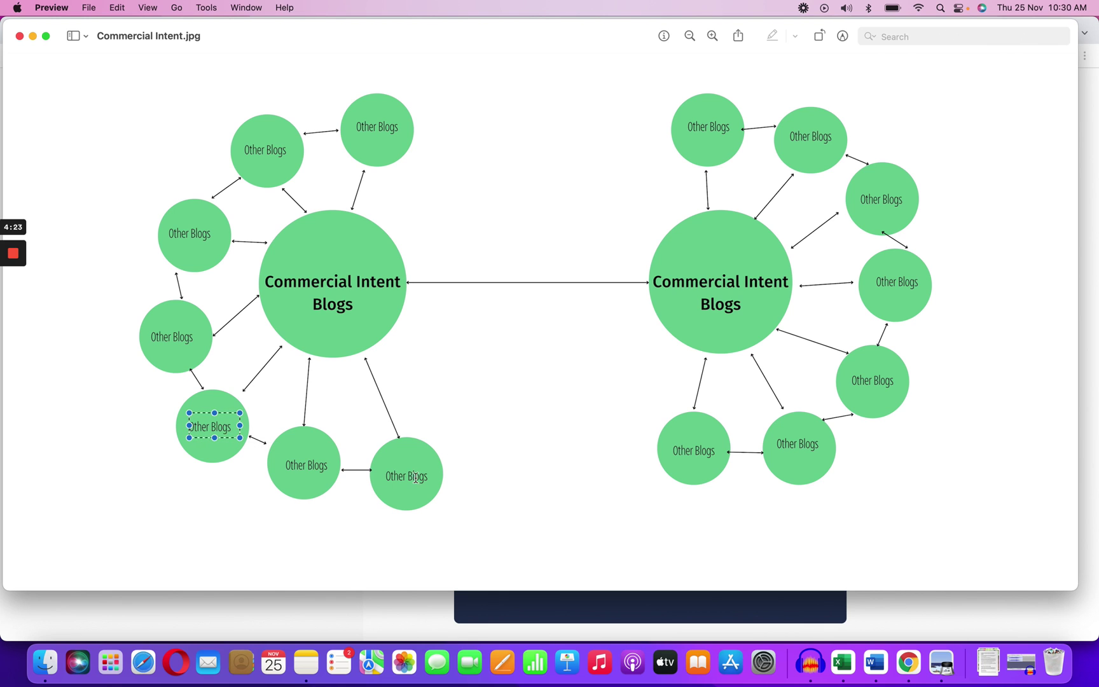
{"action": "left_click_drag", "start_coordinate": [406, 479], "coordinate": [225, 432]}
{"action": "left_click_drag", "start_coordinate": [270, 266], "coordinate": [406, 313]}
{"action": "left_click", "coordinate": [503, 238]}
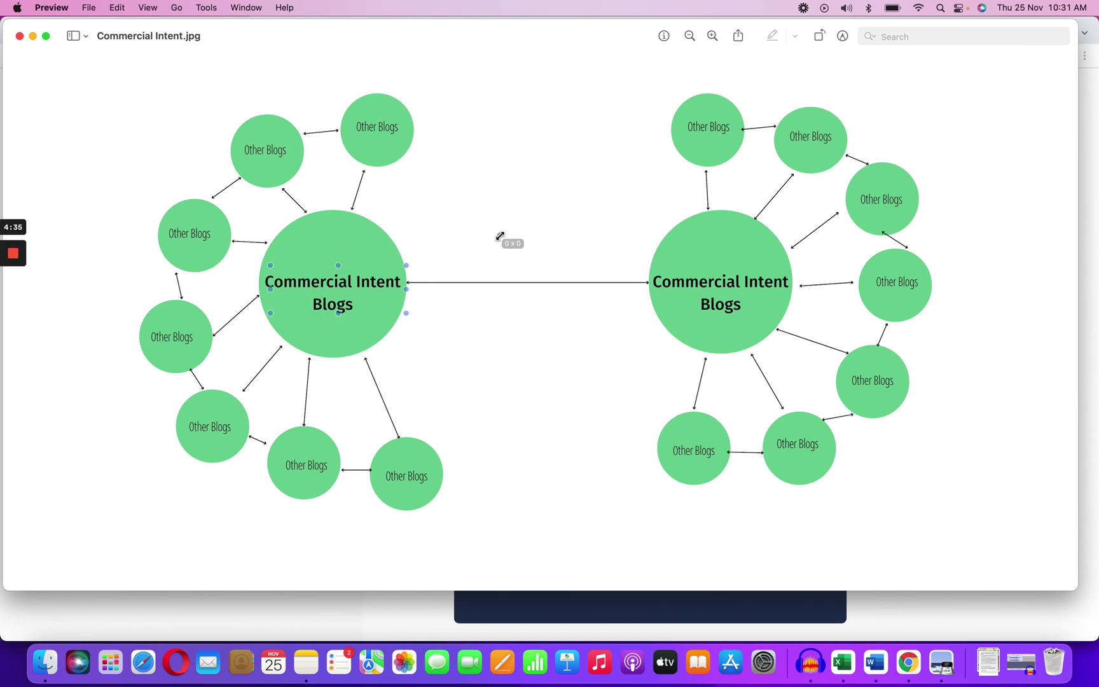
Step: Mark the area spanning the two linked Commercial Intent Blogs circles, mark the whole first cluster, and clear the selection
{"action": "left_click_drag", "start_coordinate": [267, 210], "coordinate": [793, 367]}
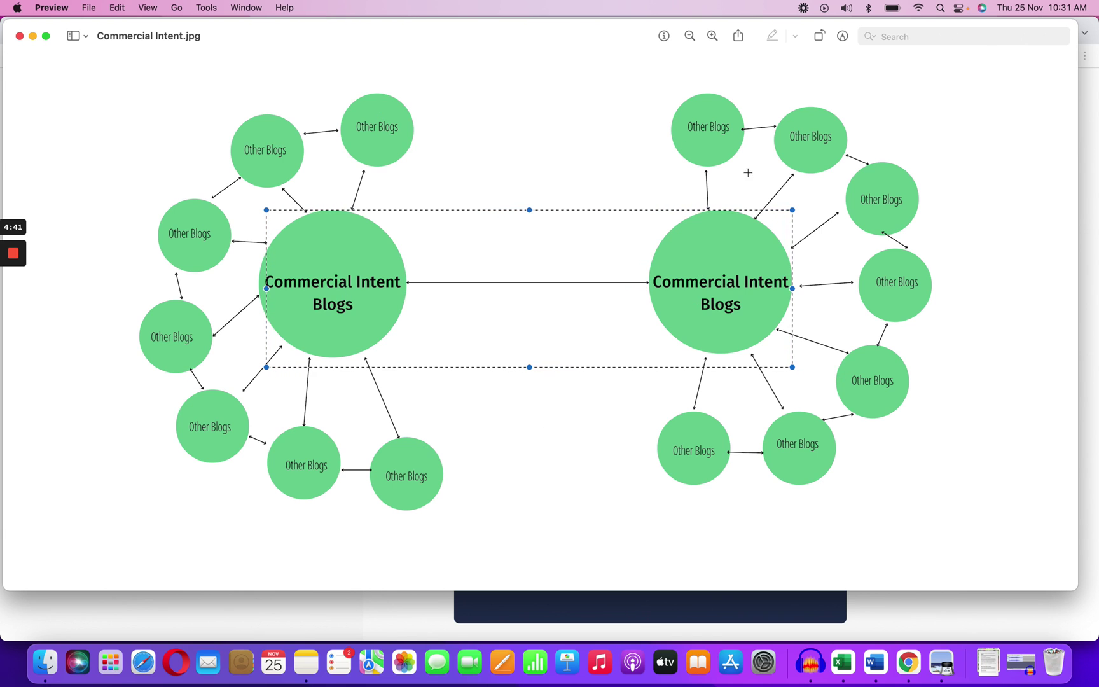
{"action": "left_click", "coordinate": [530, 105]}
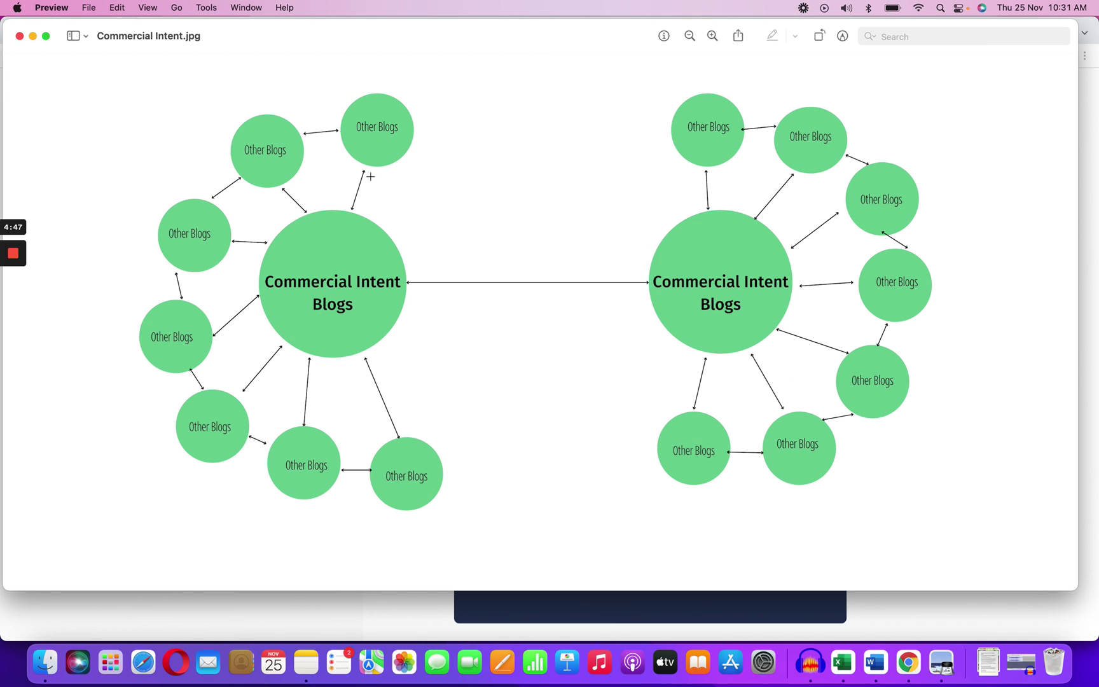
{"action": "left_click_drag", "start_coordinate": [86, 70], "coordinate": [515, 549]}
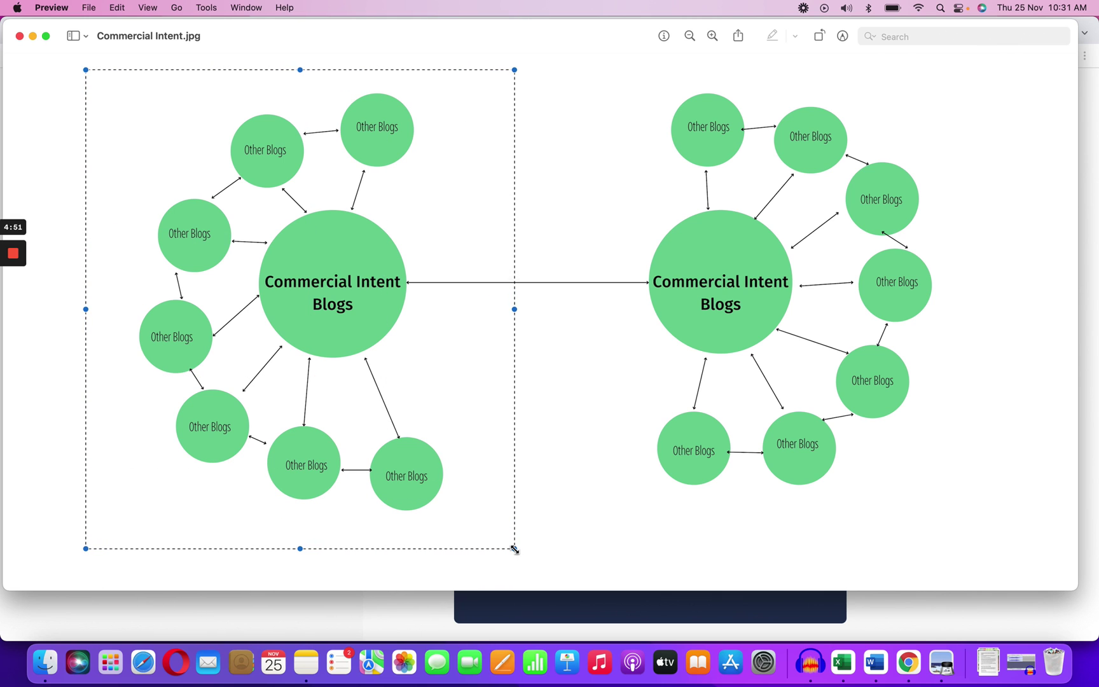
{"action": "left_click", "coordinate": [561, 522]}
Step: Mark the central Commercial Intent Blogs label of the first cluster again and clear the selection
{"action": "left_click_drag", "start_coordinate": [624, 75], "coordinate": [575, 181]}
{"action": "left_click_drag", "start_coordinate": [404, 270], "coordinate": [437, 255]}
{"action": "left_click", "coordinate": [548, 148]}
{"action": "left_click_drag", "start_coordinate": [549, 148], "coordinate": [341, 270]}
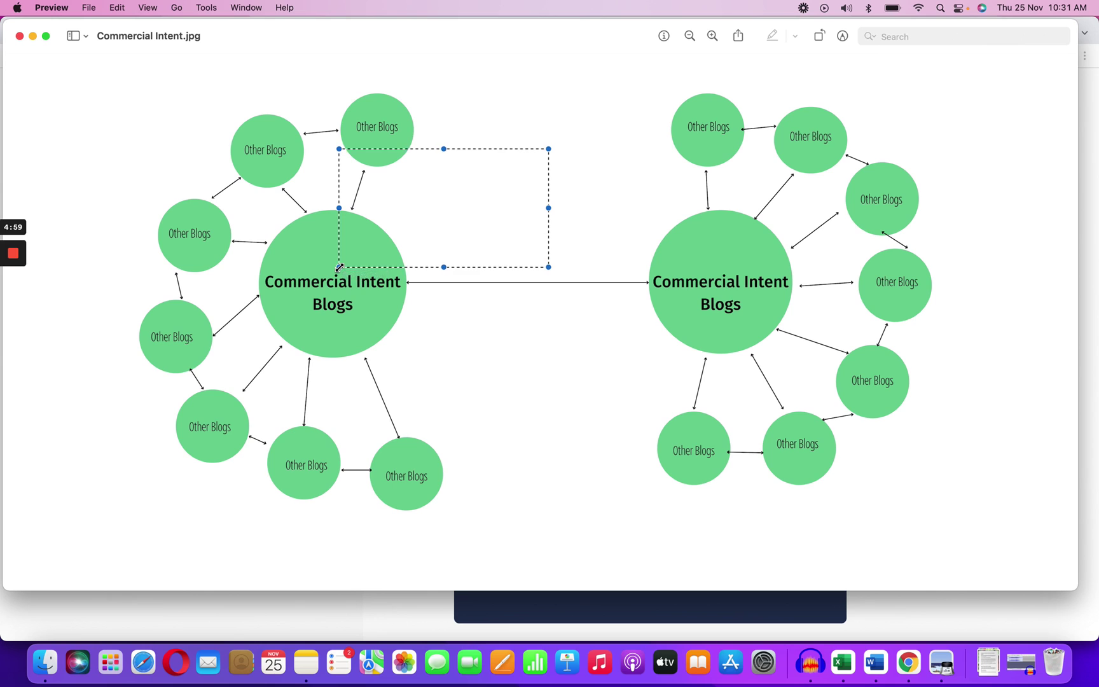
{"action": "left_click", "coordinate": [288, 281]}
{"action": "left_click_drag", "start_coordinate": [266, 278], "coordinate": [354, 310]}
{"action": "left_click", "coordinate": [360, 308]}
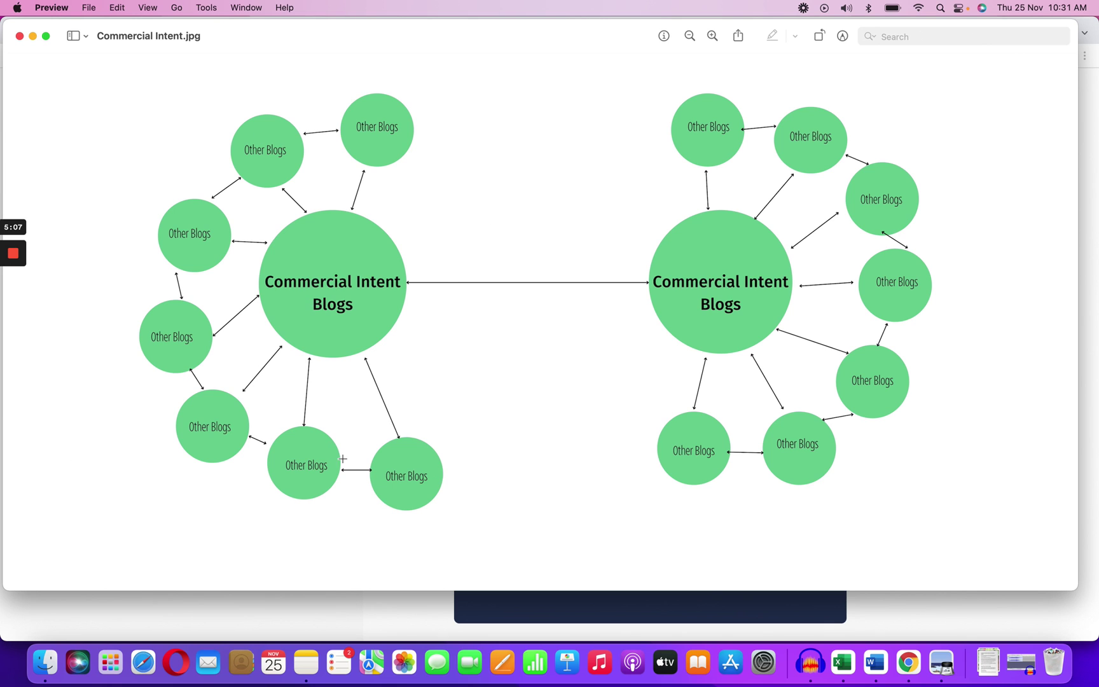
Step: Switch to Semrush in Chrome and look at the Keyword Overview and Keyword Magic Tool pages
{"action": "left_click", "coordinate": [289, 610]}
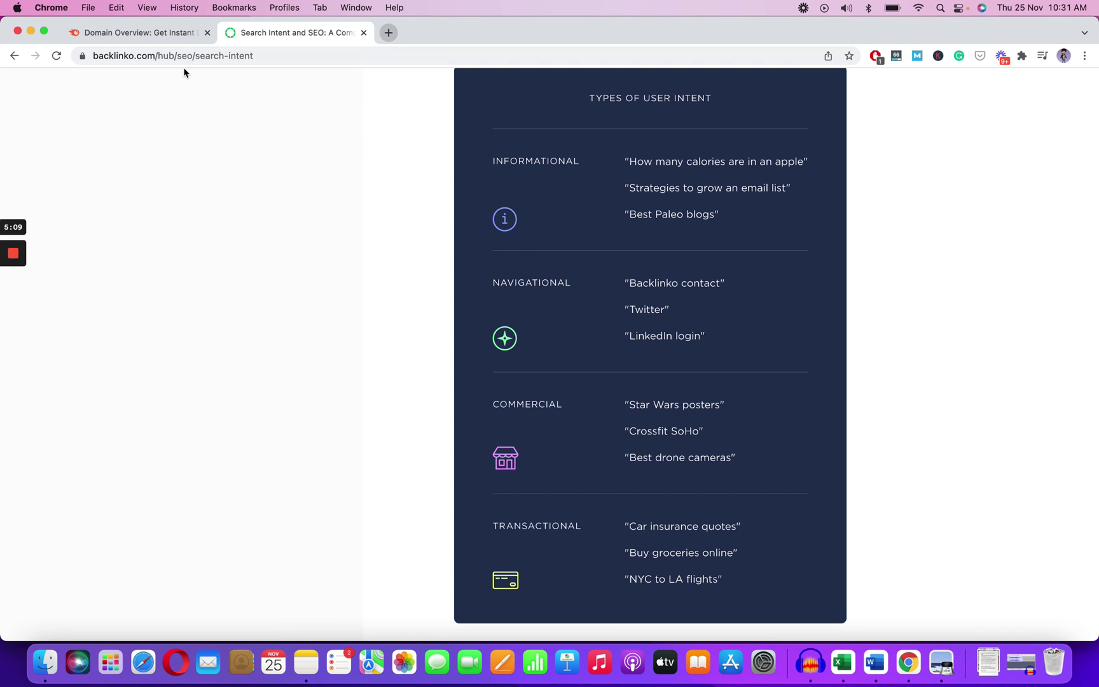
{"action": "left_click", "coordinate": [129, 35]}
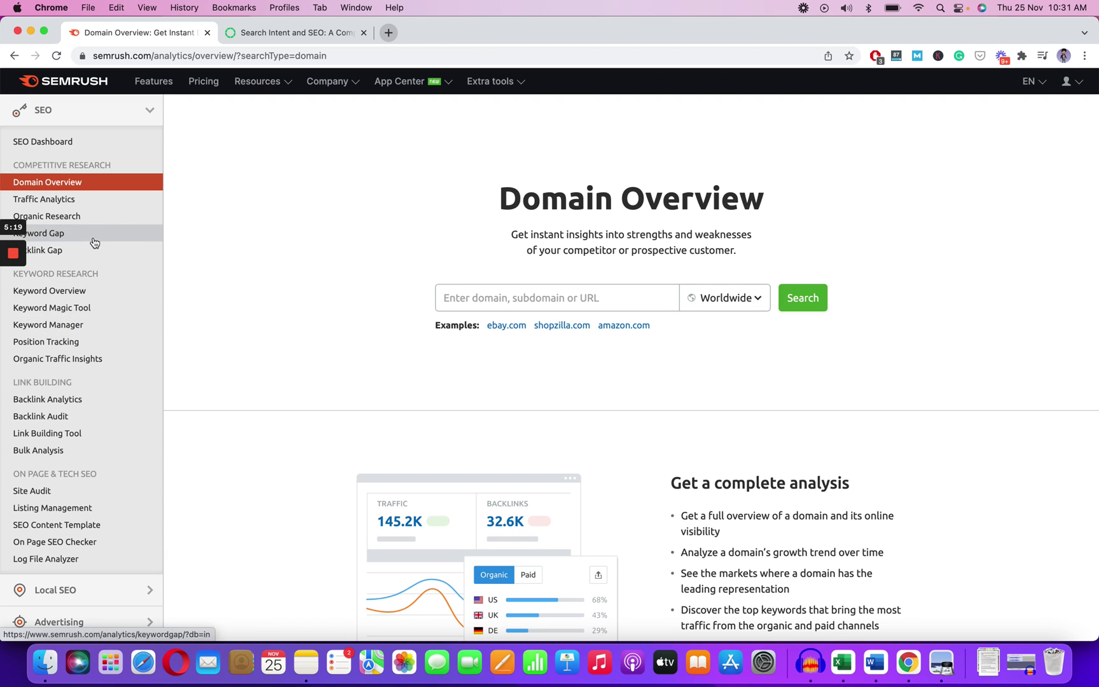
{"action": "left_click", "coordinate": [76, 291]}
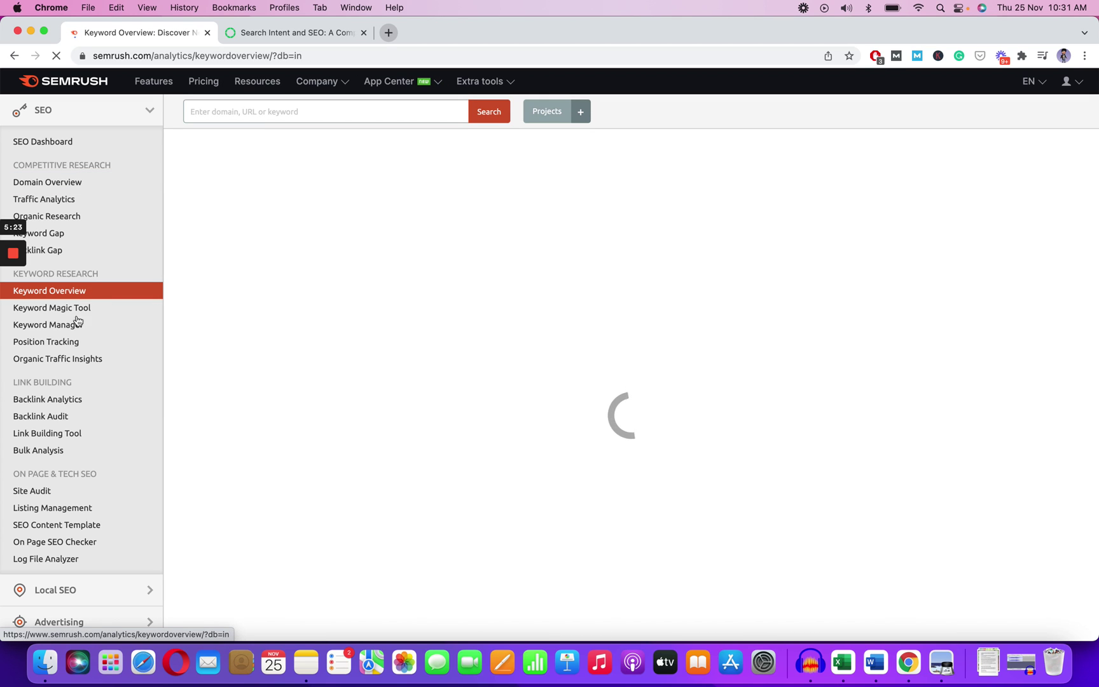
{"action": "left_click", "coordinate": [55, 309]}
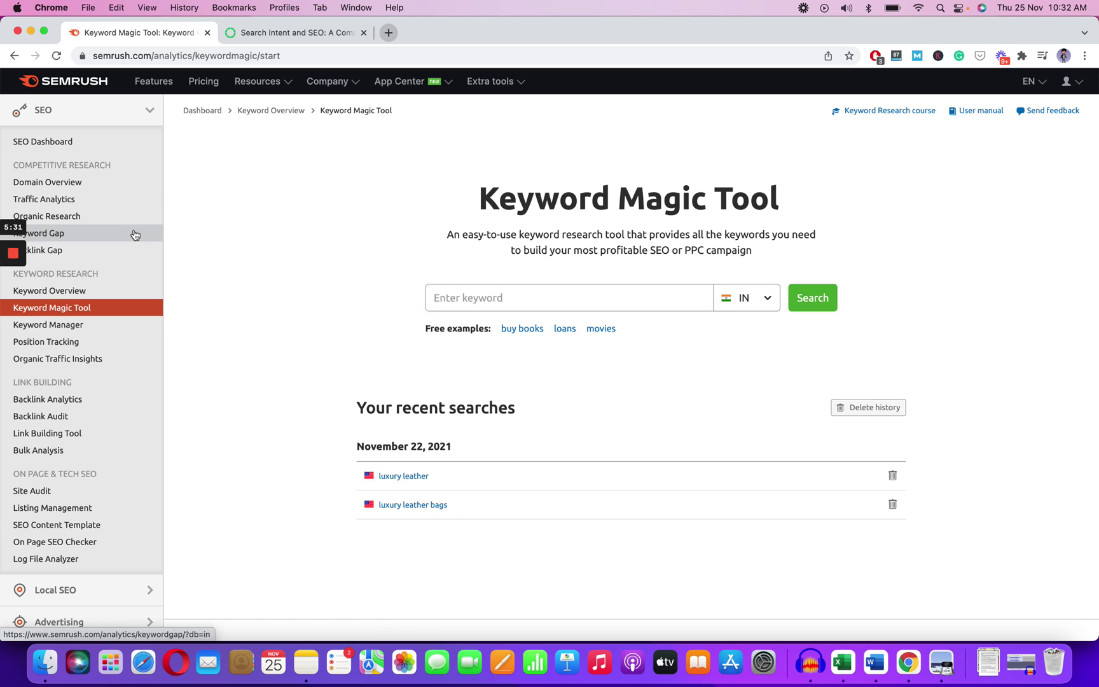
Step: Open the Keyword Gap tool and enter highonleather.com as the own domain
{"action": "left_click", "coordinate": [133, 234]}
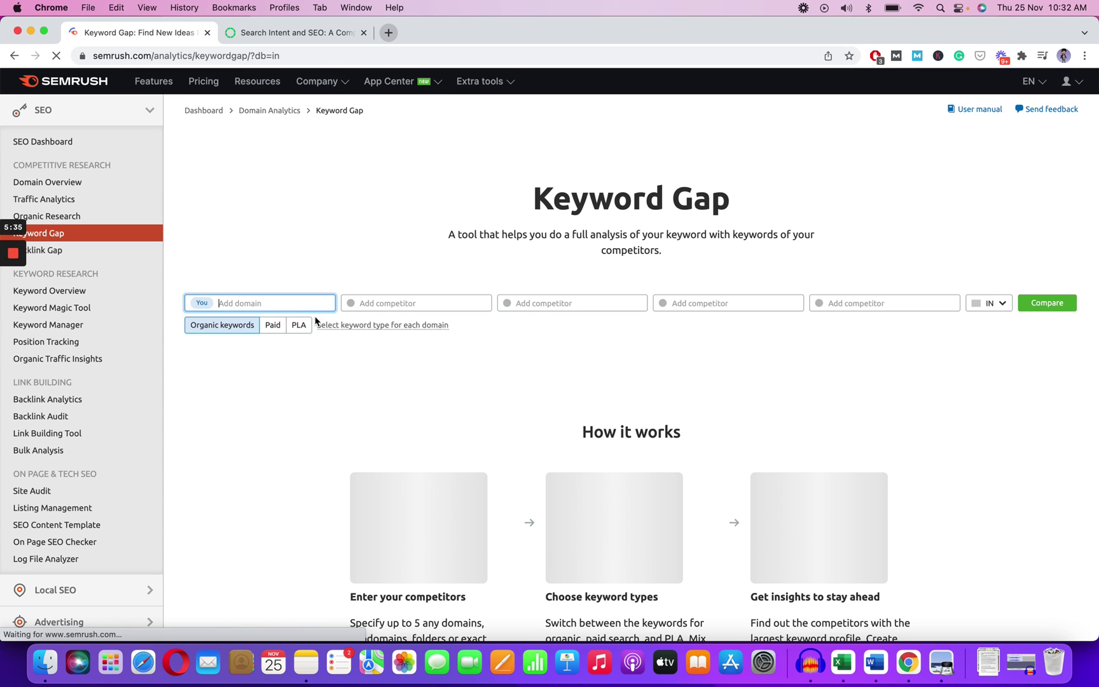
{"action": "type", "text": "highone"}
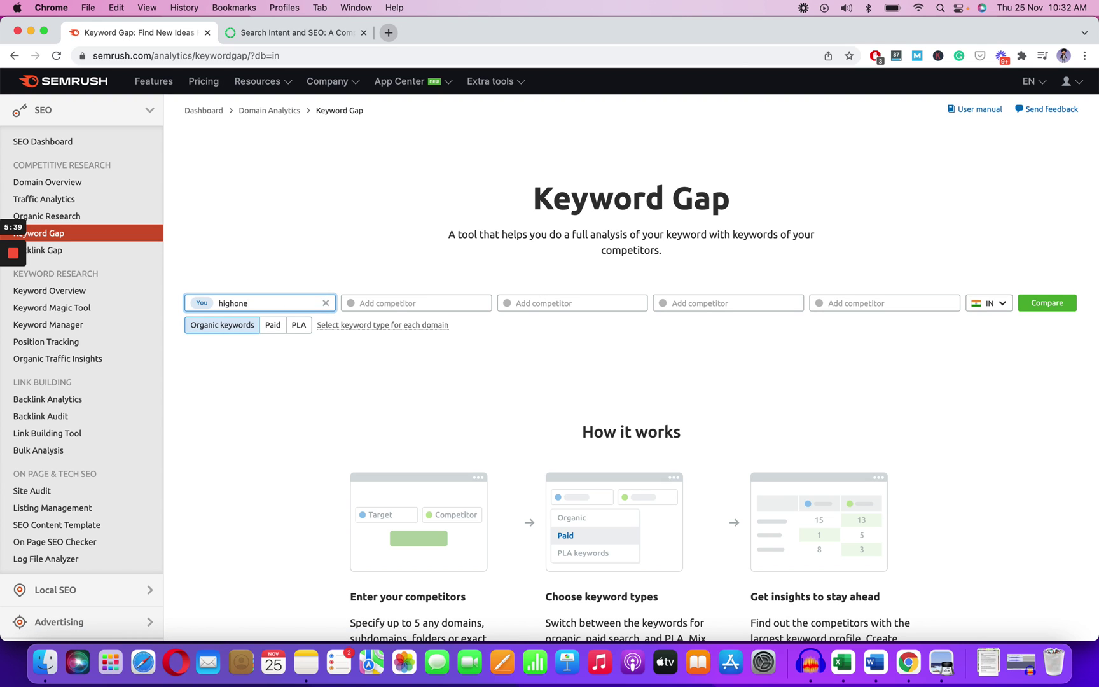
{"action": "key", "text": "BackSpace"}
{"action": "type", "text": "onleather.com"}
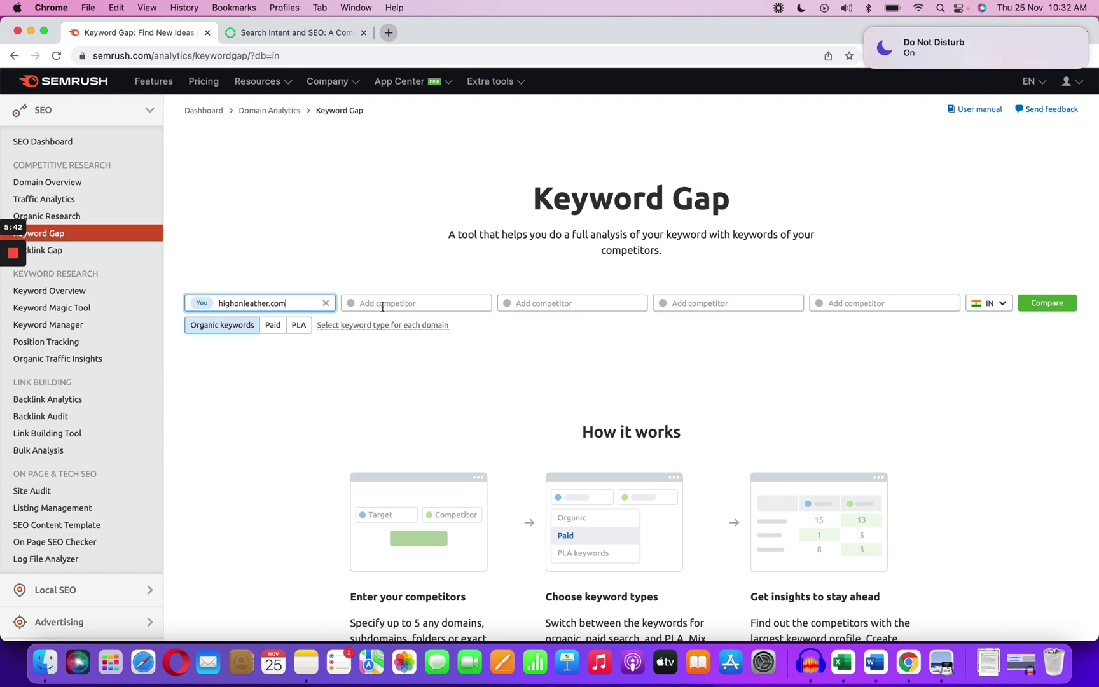
Step: Add the suggested competitors buffalojackson.com and mahileather.com, and compare their organic keywords with the own domain
{"action": "left_click", "coordinate": [383, 306]}
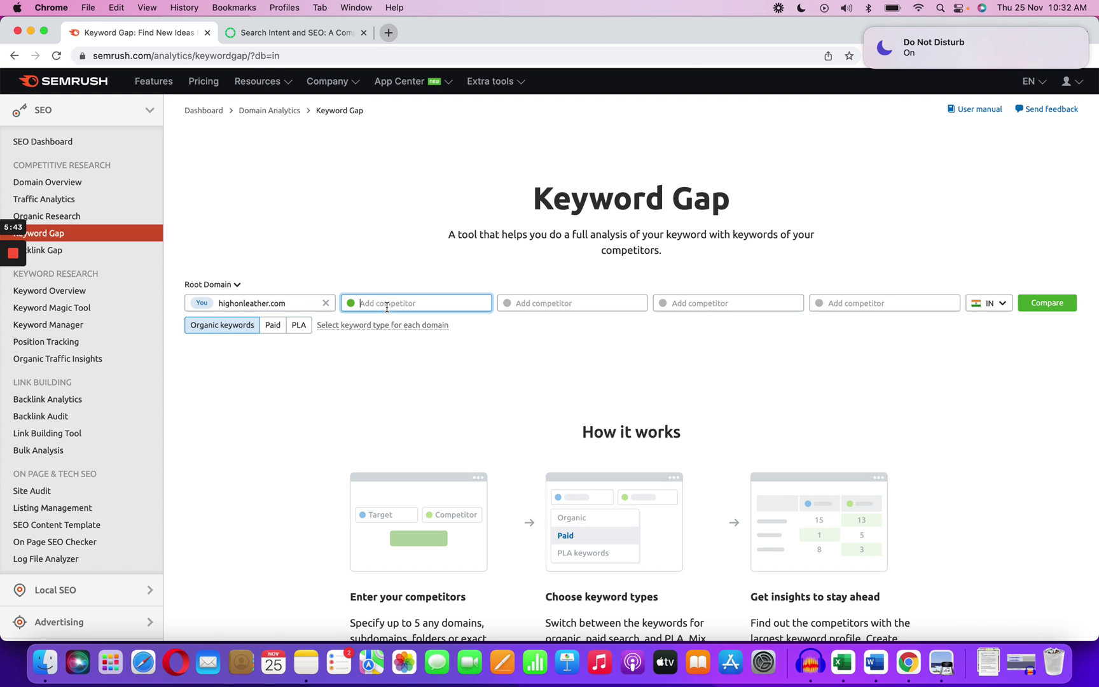
{"action": "left_click", "coordinate": [867, 31]}
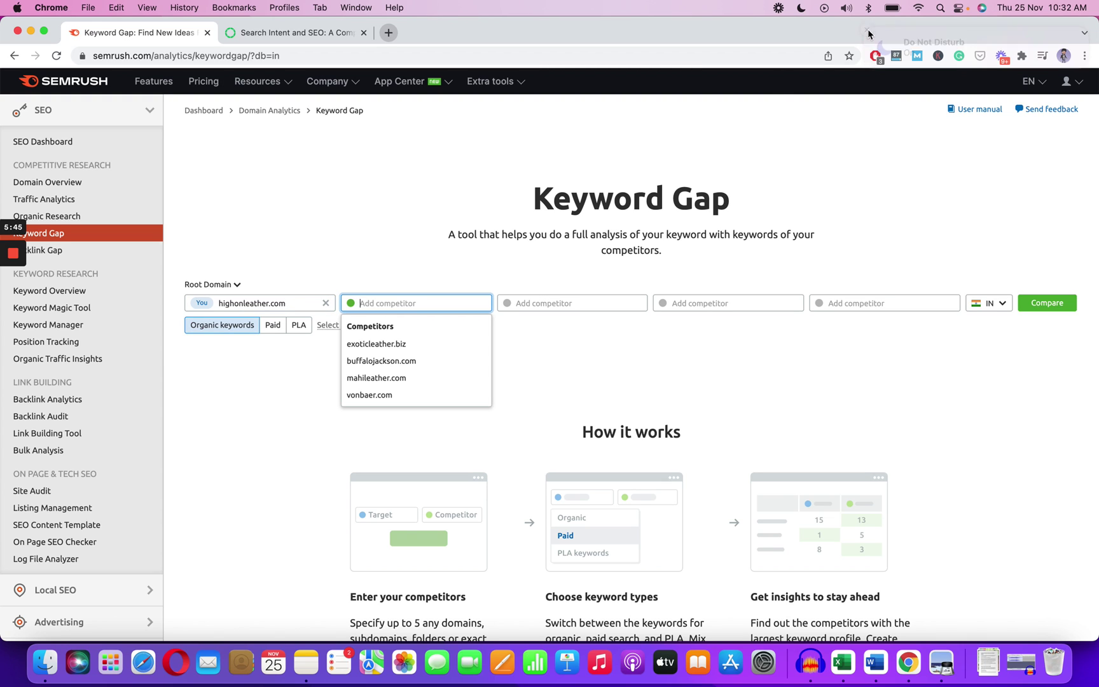
{"action": "left_click", "coordinate": [375, 361]}
{"action": "left_click", "coordinate": [568, 304]}
{"action": "left_click", "coordinate": [545, 363]}
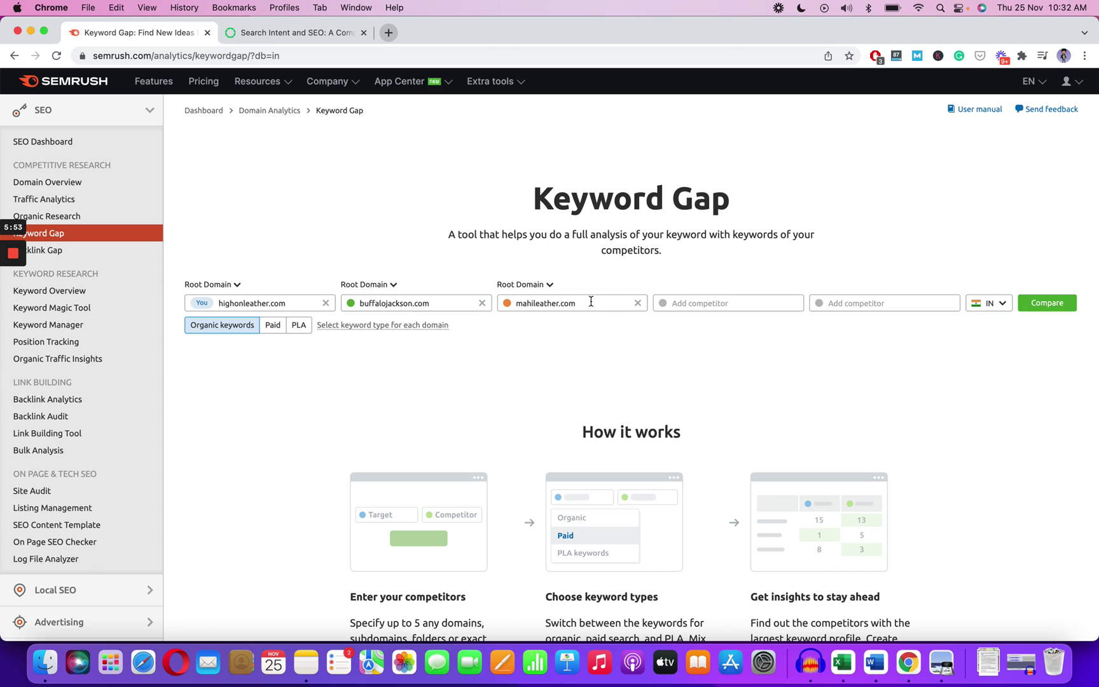
{"action": "left_click", "coordinate": [1045, 304]}
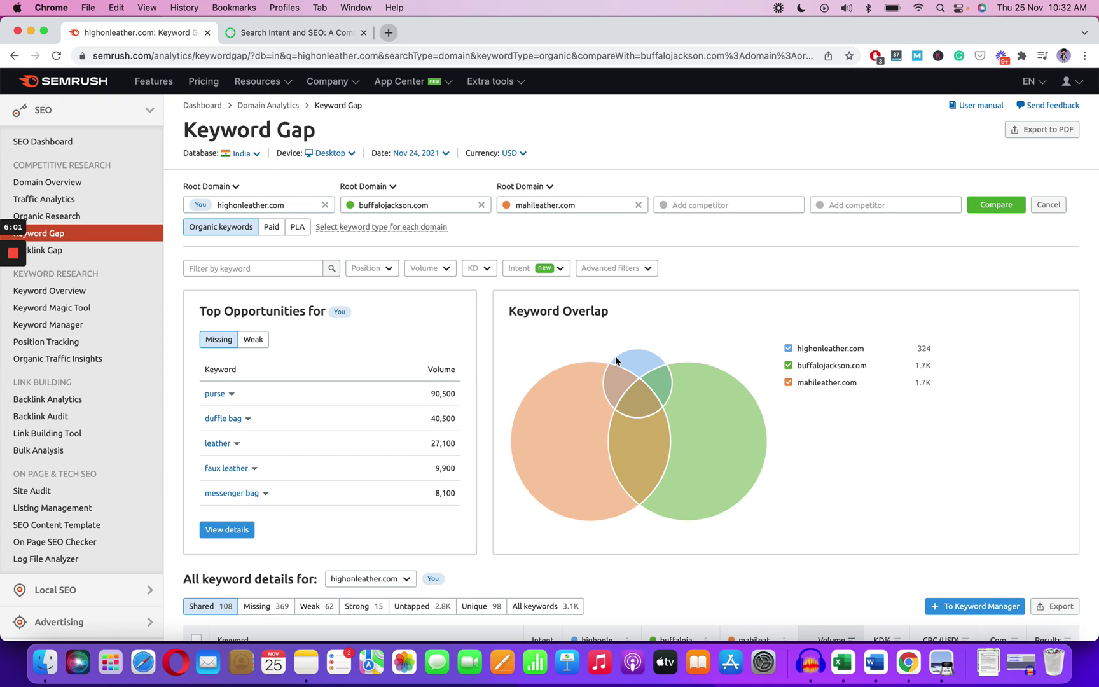
Step: Examine the keyword overlap and the intent types of the shared keywords leather bag and genuine leather, and show all open windows
{"action": "scroll", "coordinate": [629, 355], "scroll_direction": "down", "scroll_amount": 1}
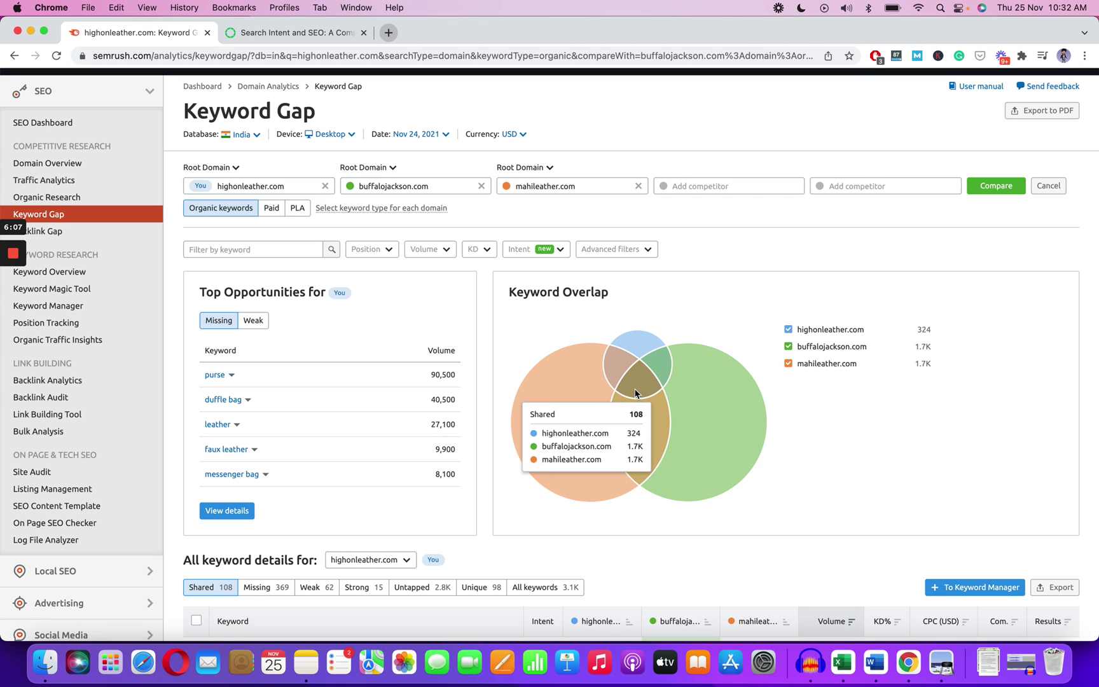
{"action": "scroll", "coordinate": [694, 315], "scroll_direction": "down", "scroll_amount": 2}
{"action": "scroll", "coordinate": [694, 316], "scroll_direction": "down", "scroll_amount": 10}
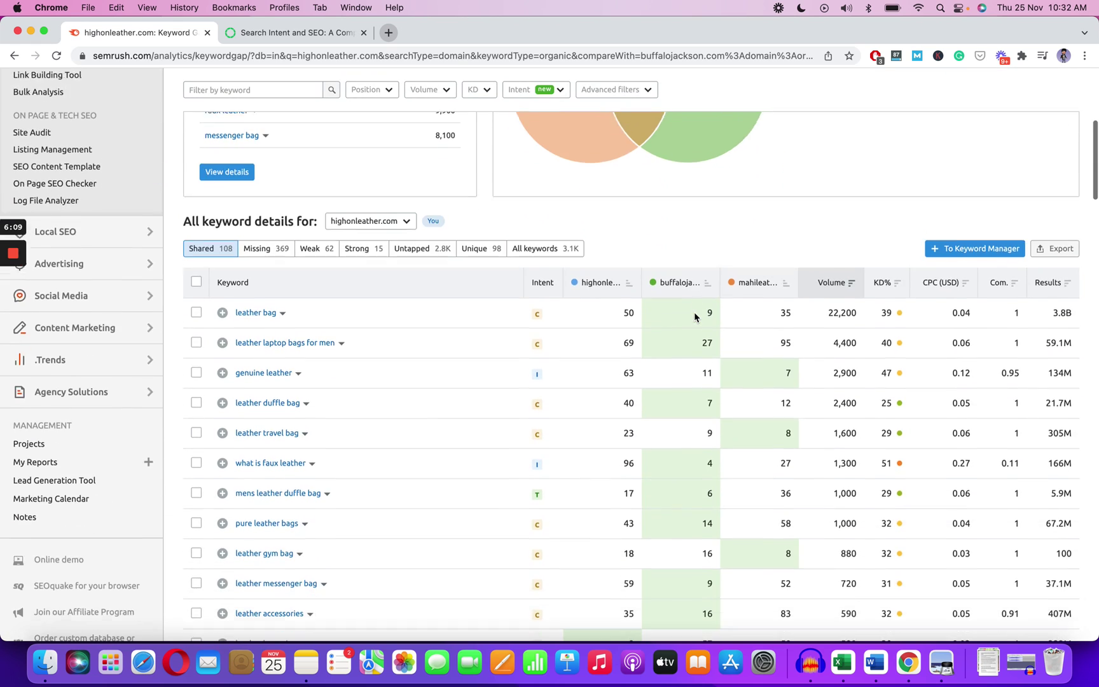
{"action": "mouse_move", "coordinate": [541, 288]}
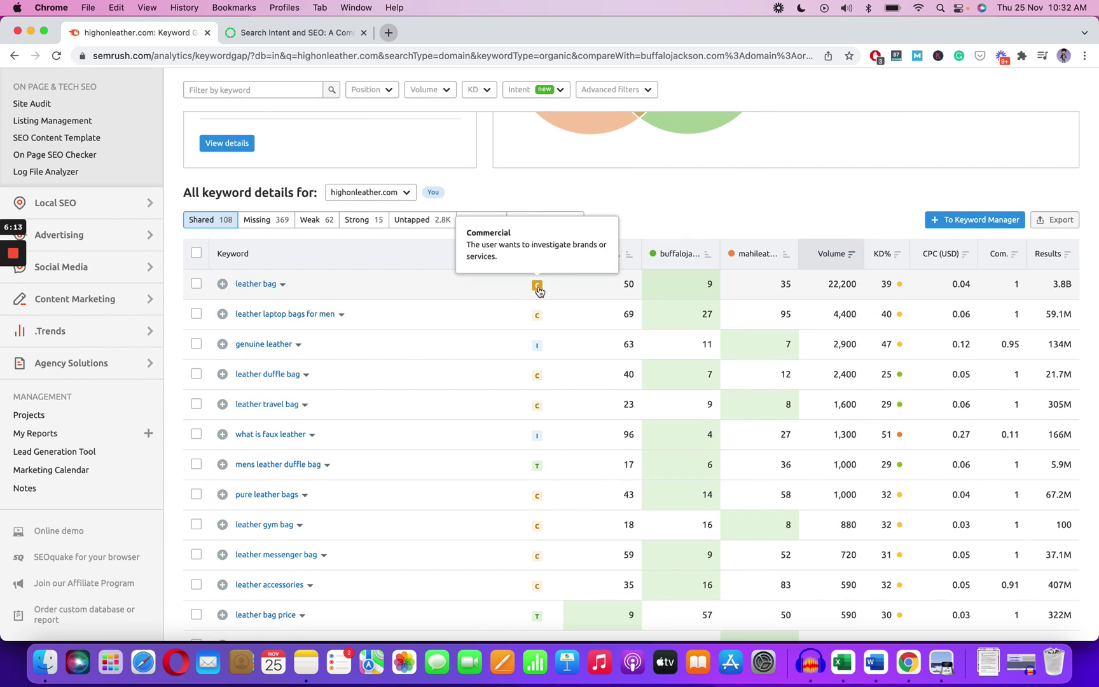
{"action": "scroll", "coordinate": [685, 205], "scroll_direction": "down", "scroll_amount": 1}
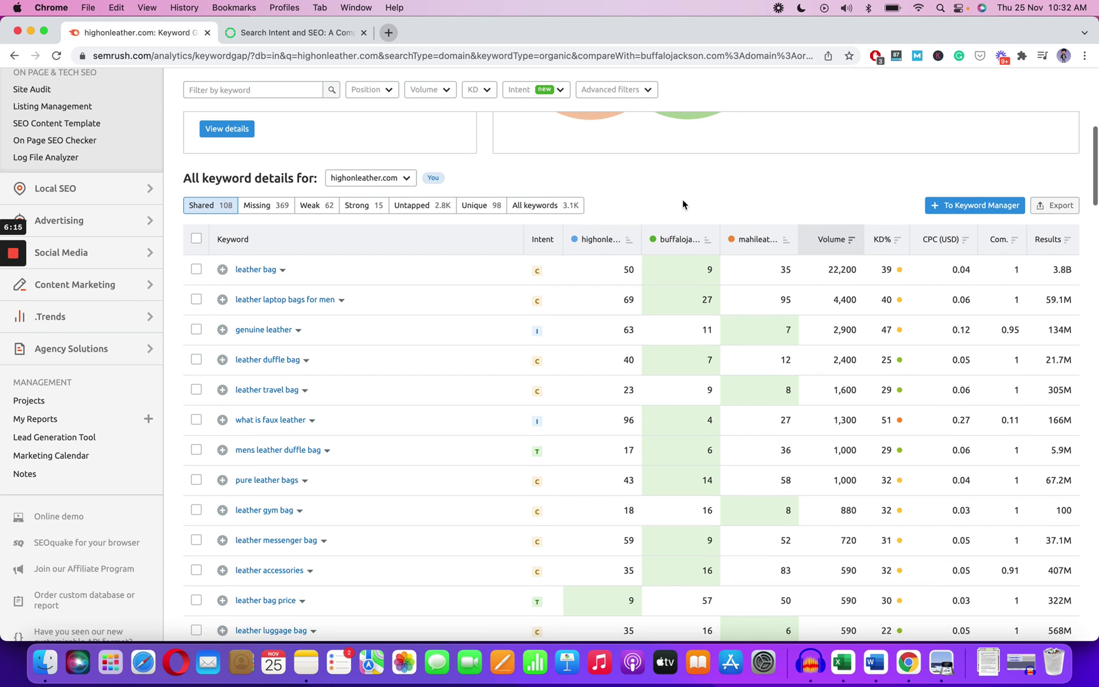
{"action": "mouse_move", "coordinate": [545, 238]}
{"action": "mouse_move", "coordinate": [536, 330]}
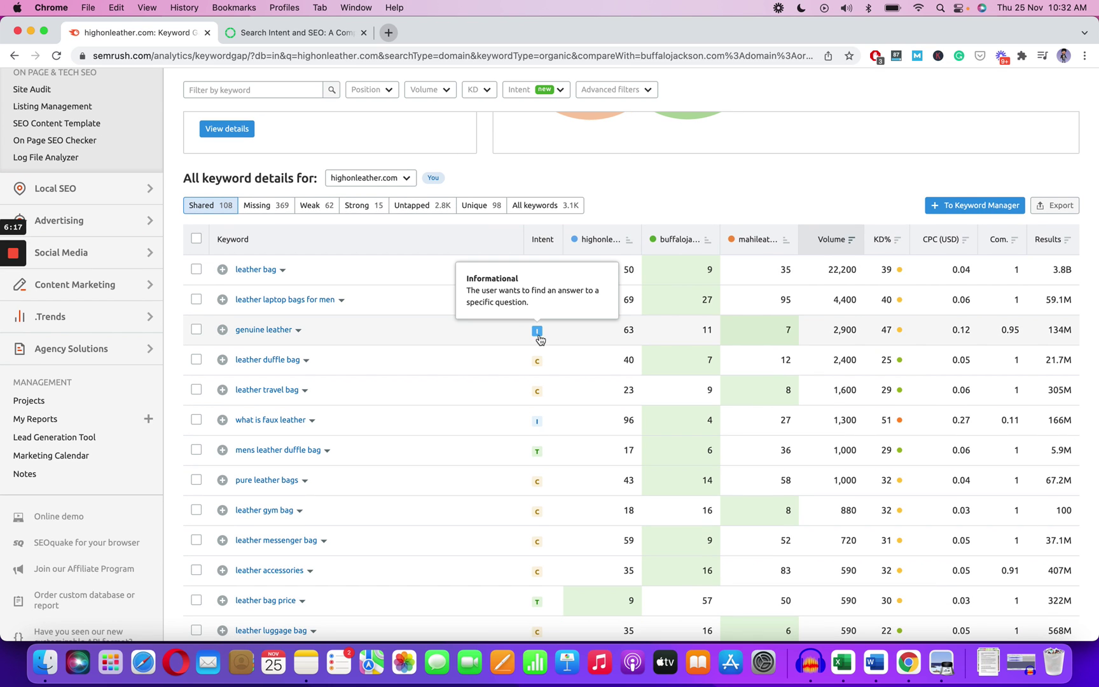
{"action": "key", "text": "ctrl+Up"}
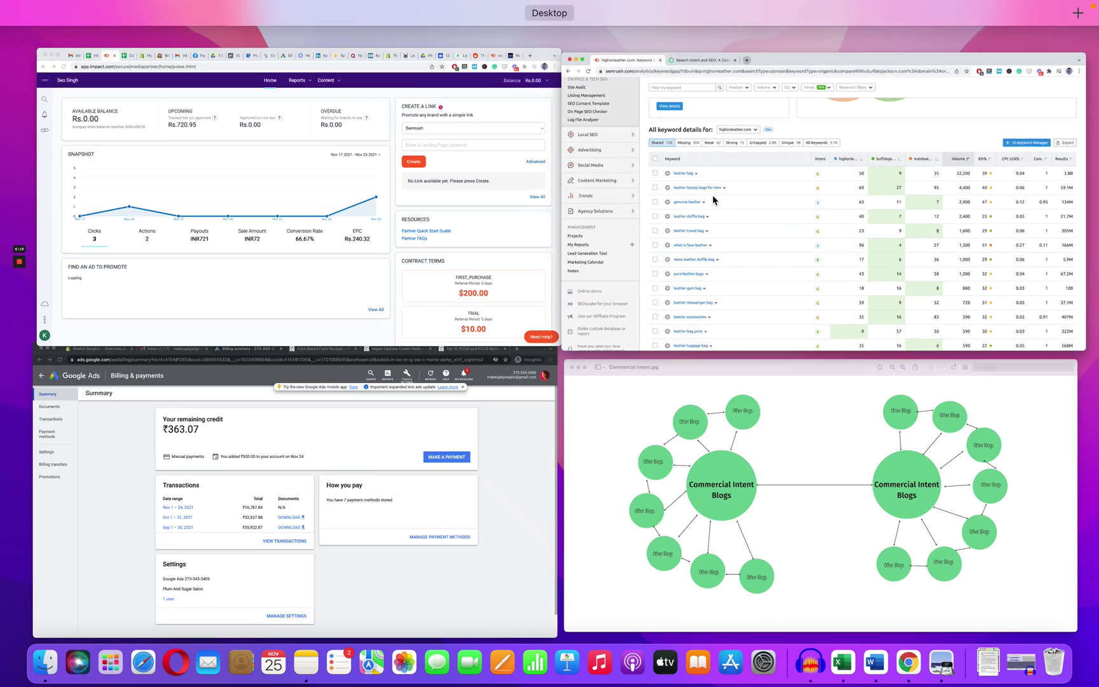
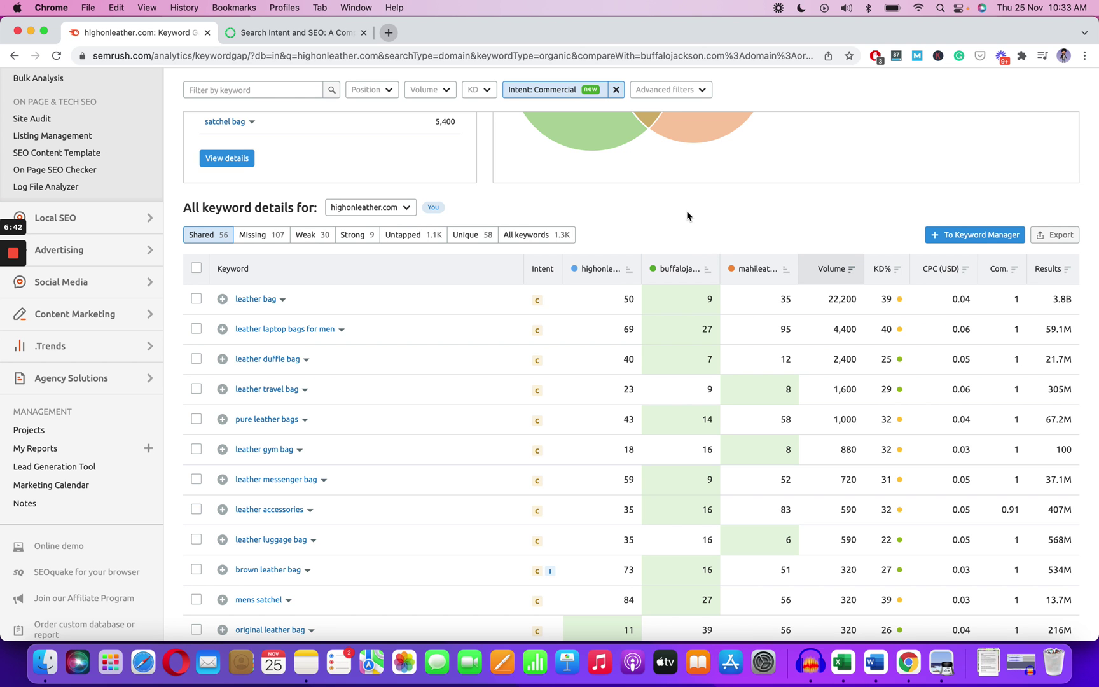
Step: Examine the three domains' ranking positions for the shared commercial keywords, checking highonleather.com's ranking URLs for original leather bag and genuine leather bags
{"action": "scroll", "coordinate": [689, 217], "scroll_direction": "down", "scroll_amount": 2}
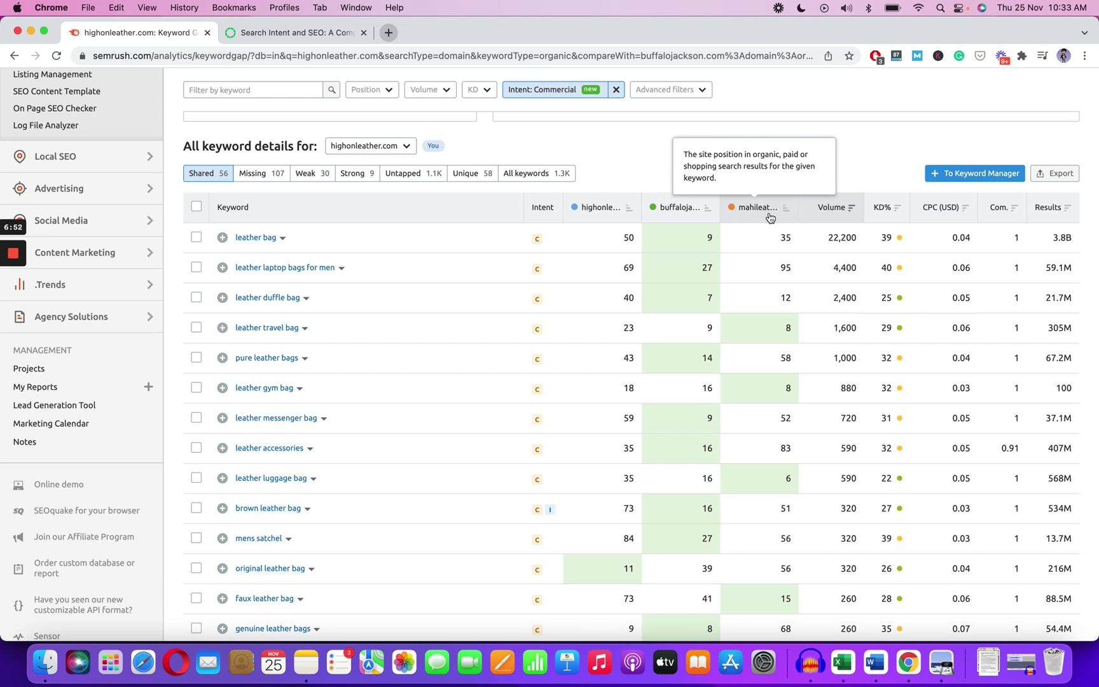
{"action": "scroll", "coordinate": [588, 297], "scroll_direction": "down", "scroll_amount": 1}
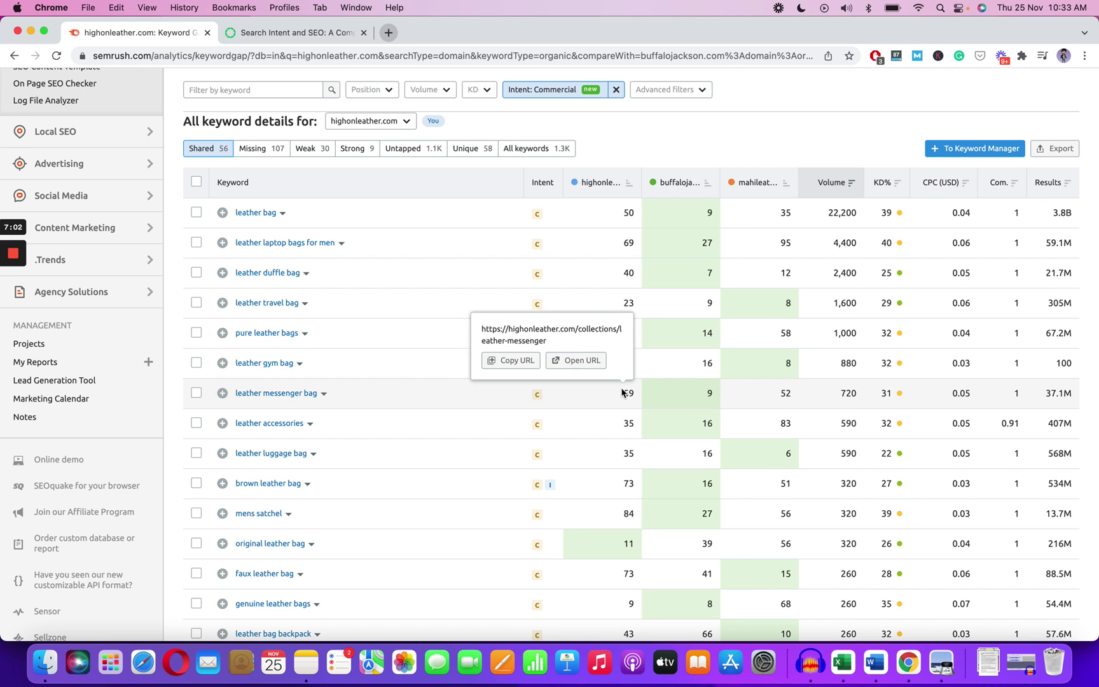
{"action": "scroll", "coordinate": [623, 389], "scroll_direction": "down", "scroll_amount": 1}
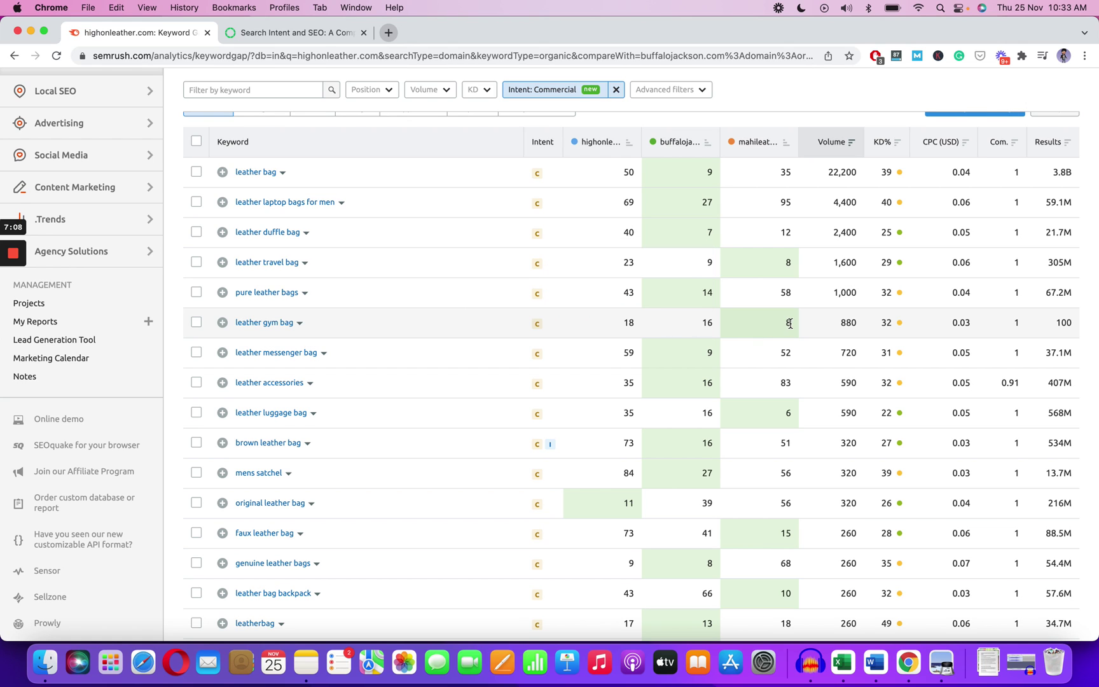
{"action": "mouse_move", "coordinate": [789, 324]}
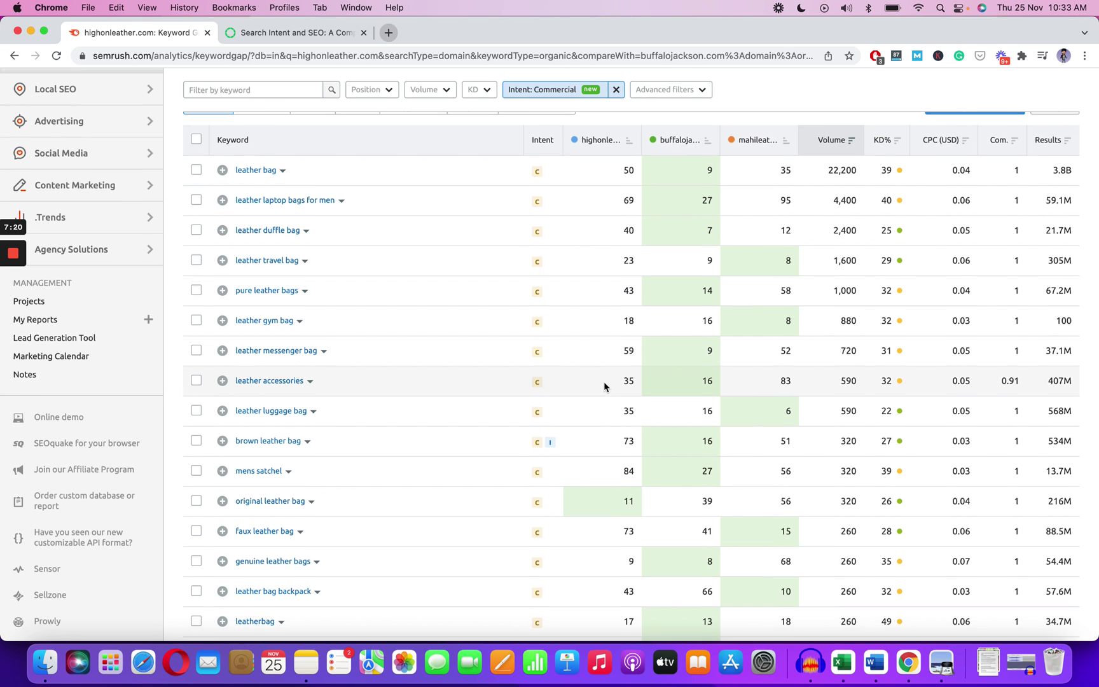
{"action": "mouse_move", "coordinate": [606, 385]}
{"action": "scroll", "coordinate": [604, 385], "scroll_direction": "down", "scroll_amount": 1}
{"action": "scroll", "coordinate": [604, 386], "scroll_direction": "down", "scroll_amount": 1}
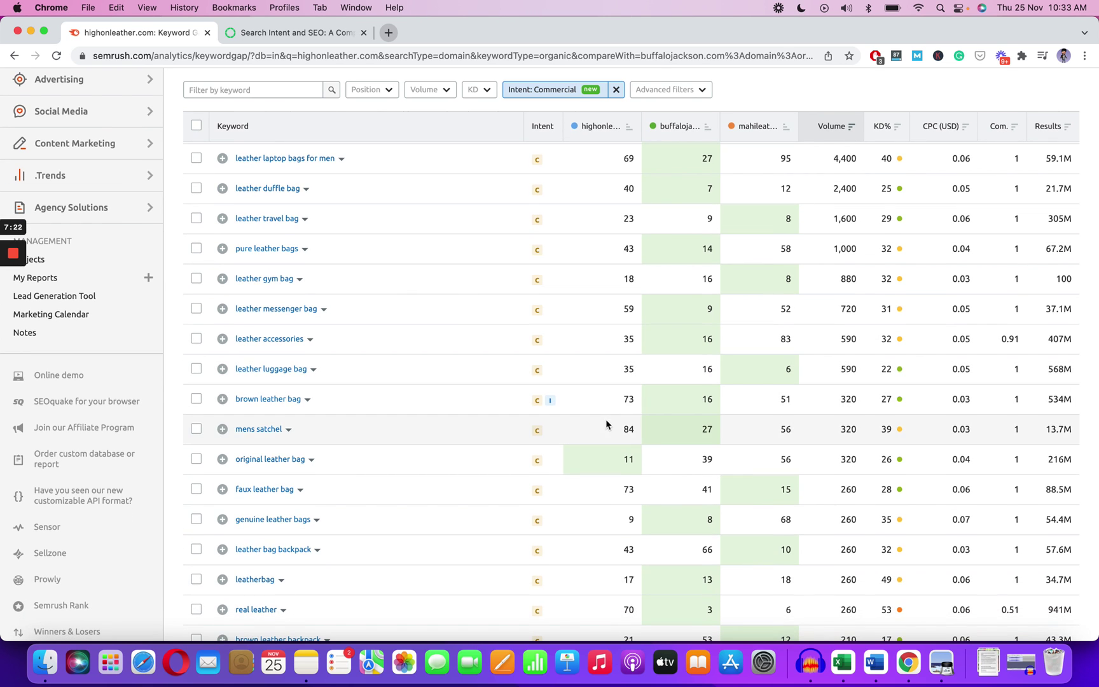
{"action": "scroll", "coordinate": [606, 423], "scroll_direction": "down", "scroll_amount": 1}
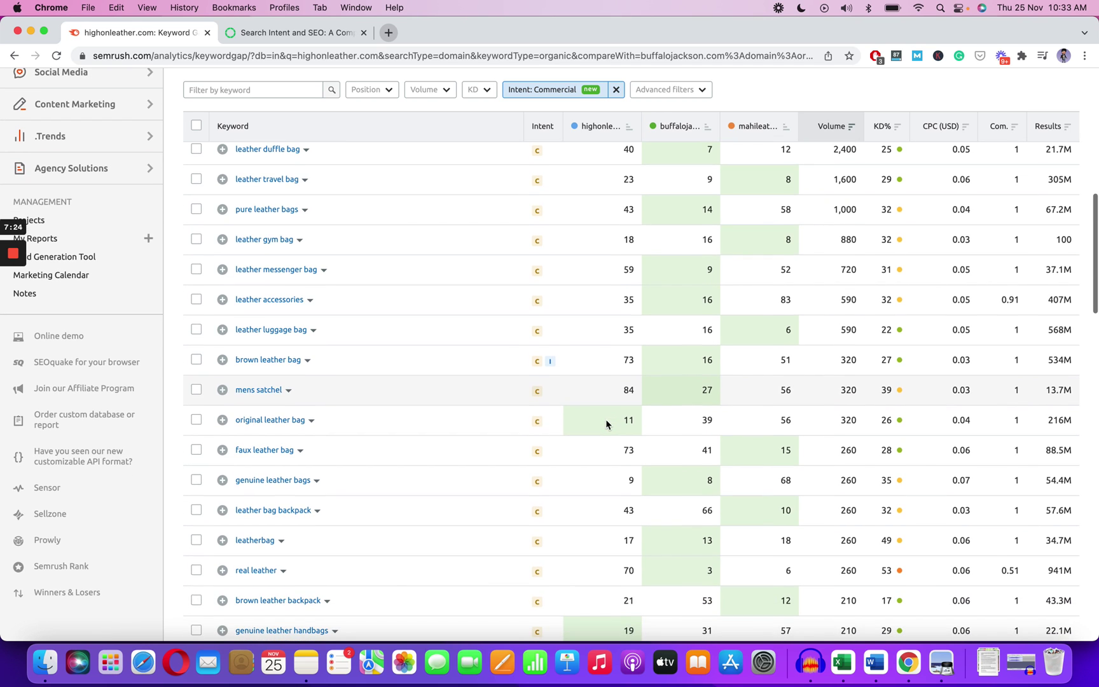
{"action": "mouse_move", "coordinate": [629, 421]}
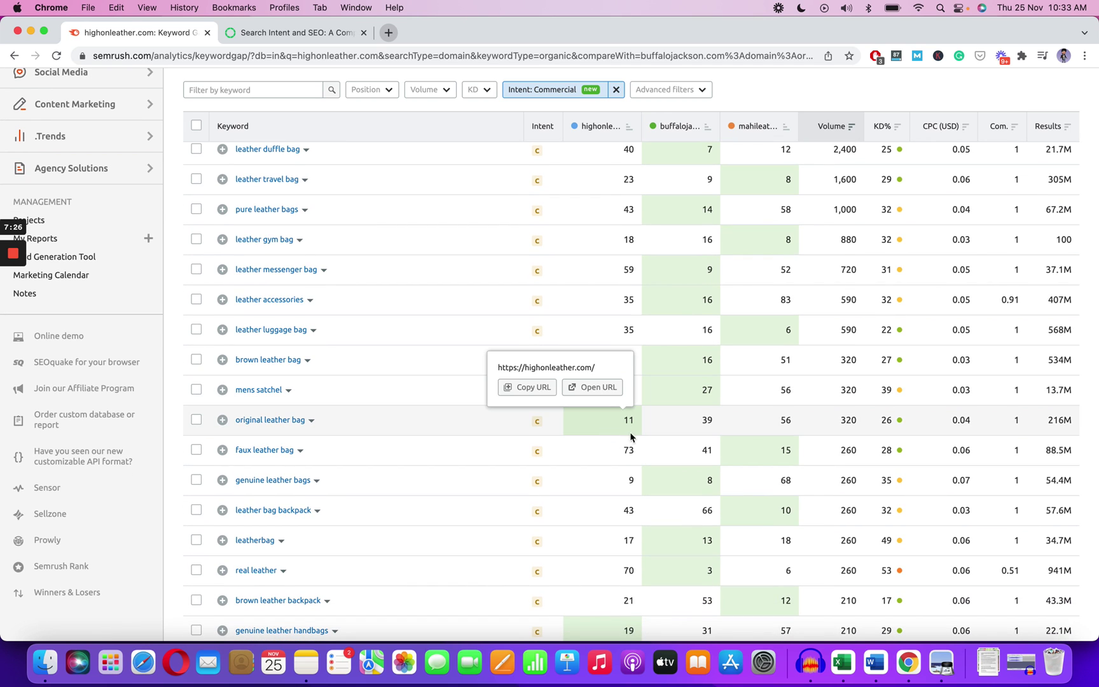
{"action": "mouse_move", "coordinate": [632, 482]}
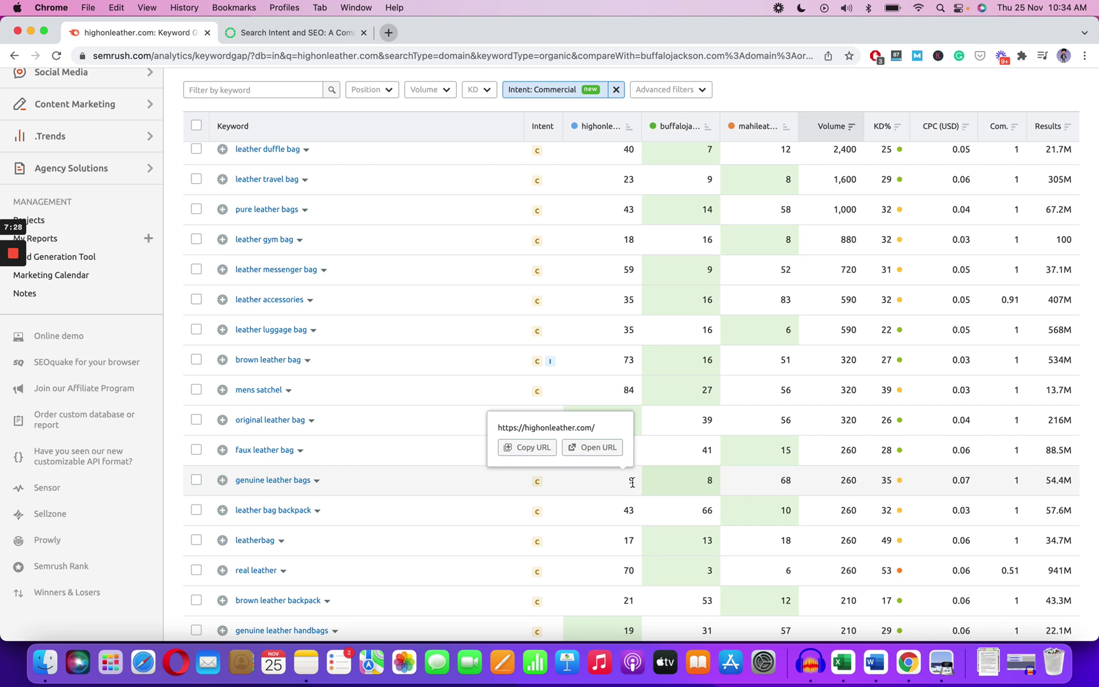
Step: Check which URLs buffalojackson.com and mahileather.com rank with for the keyword genuine leather bags
{"action": "scroll", "coordinate": [632, 482], "scroll_direction": "down", "scroll_amount": 2}
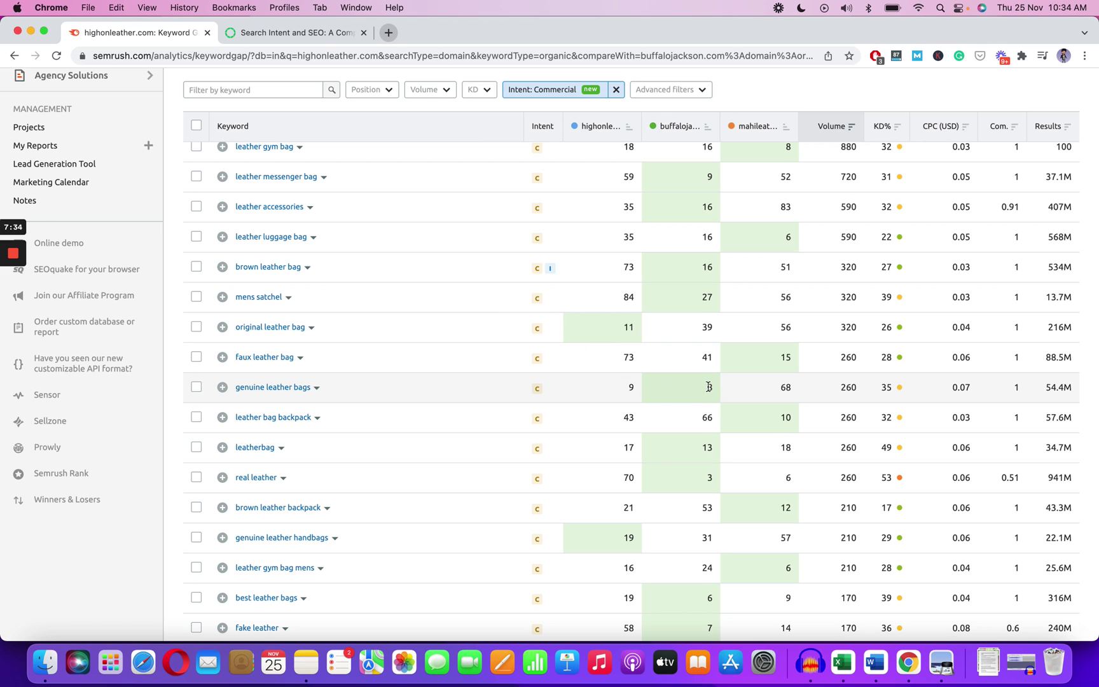
{"action": "mouse_move", "coordinate": [707, 387]}
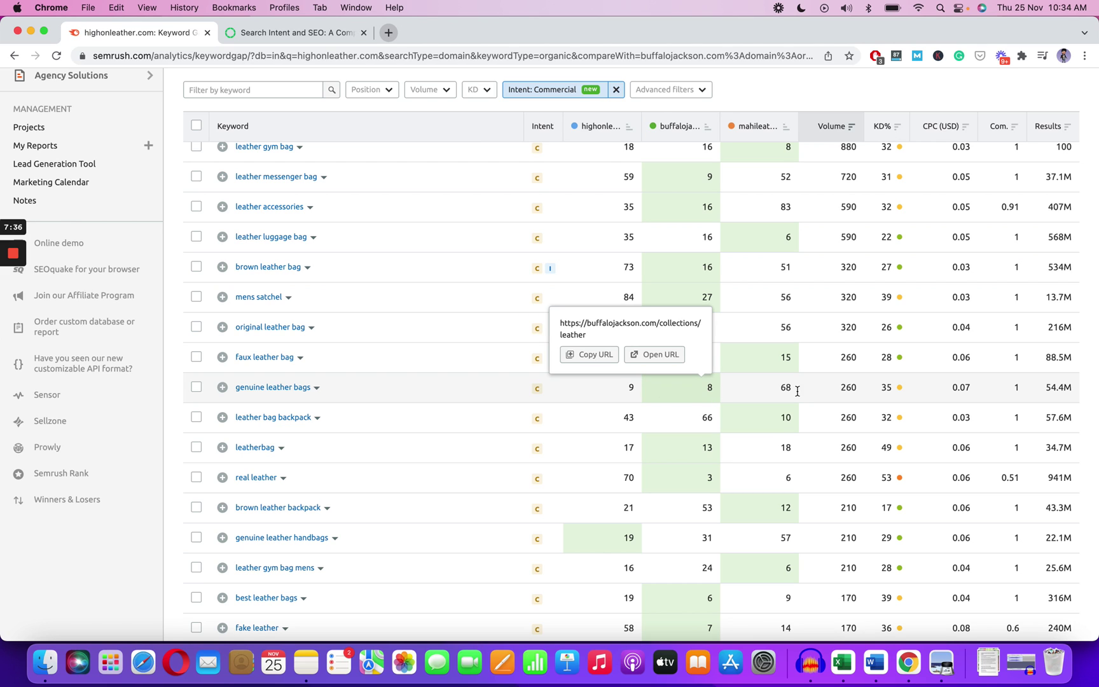
{"action": "mouse_move", "coordinate": [786, 388]}
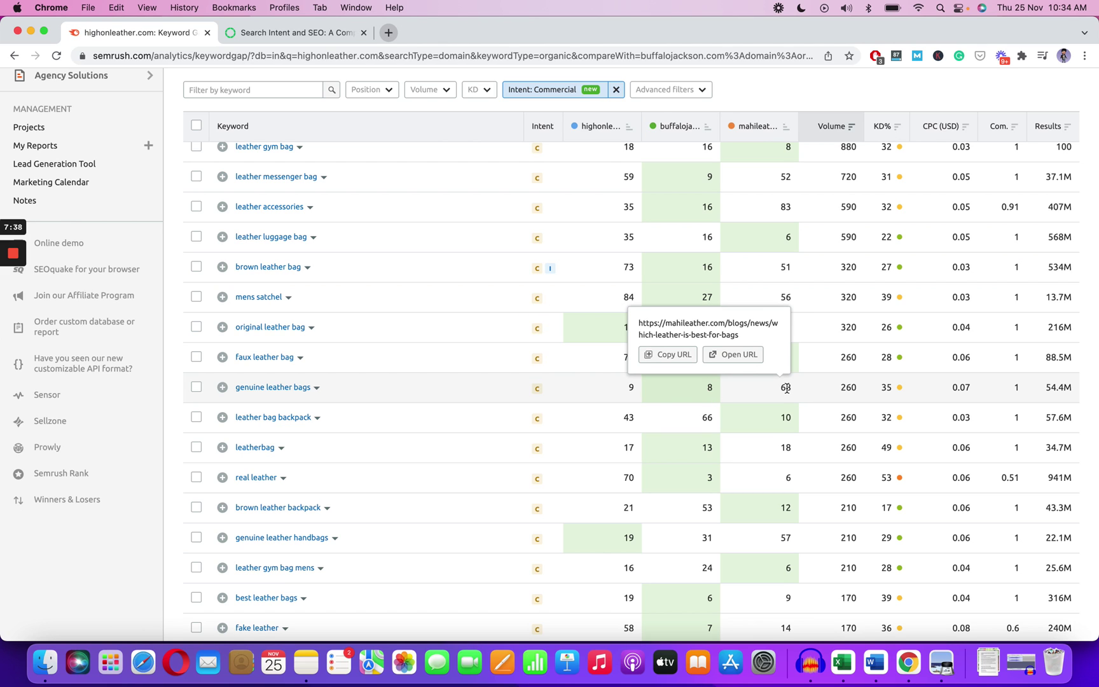
Step: Check highonleather.com's ranking URL for the keyword brown leather backpack and highlight the whole address
{"action": "scroll", "coordinate": [530, 420], "scroll_direction": "down", "scroll_amount": 4}
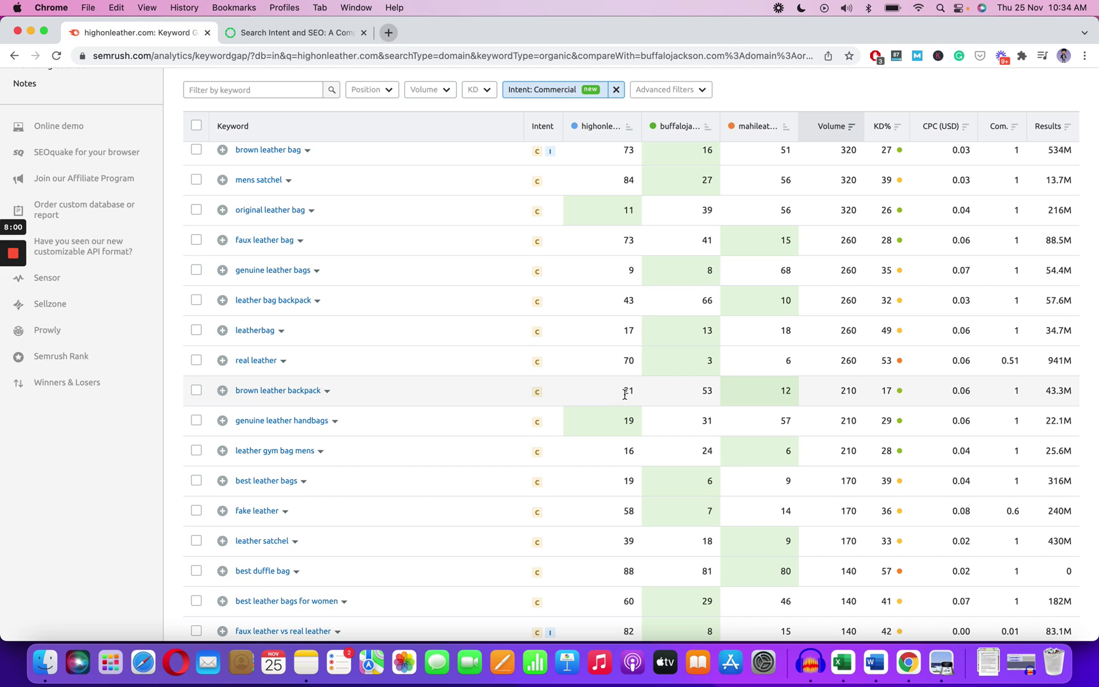
{"action": "left_click_drag", "start_coordinate": [581, 338], "coordinate": [475, 329]}
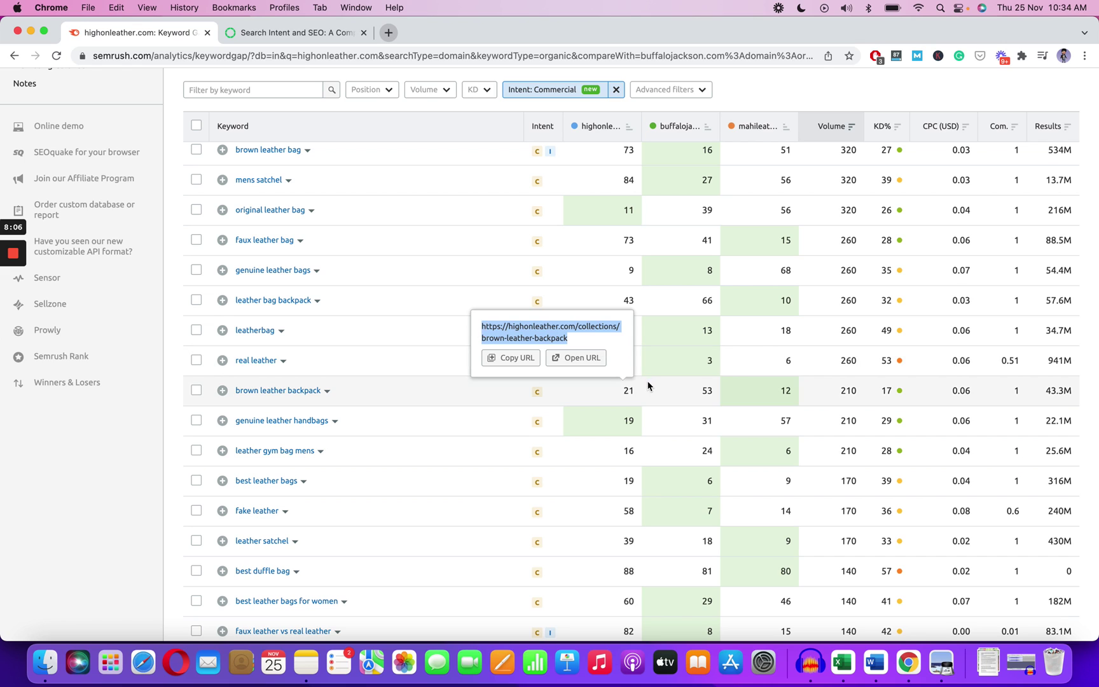
{"action": "mouse_move", "coordinate": [625, 394]}
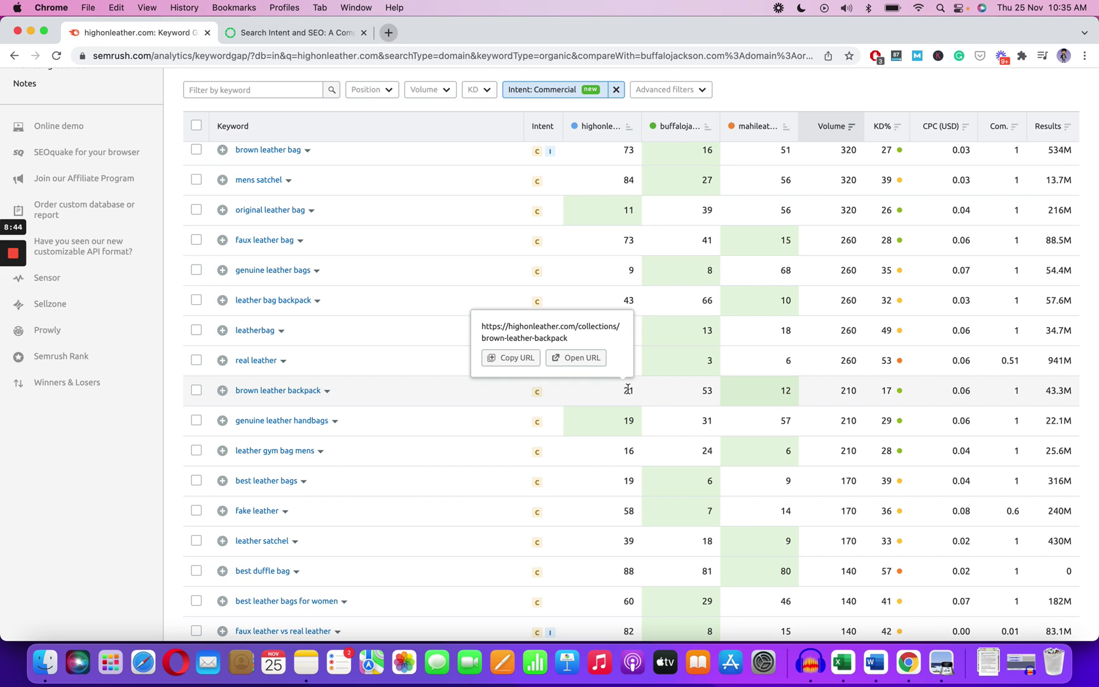
{"action": "triple_click", "coordinate": [527, 335]}
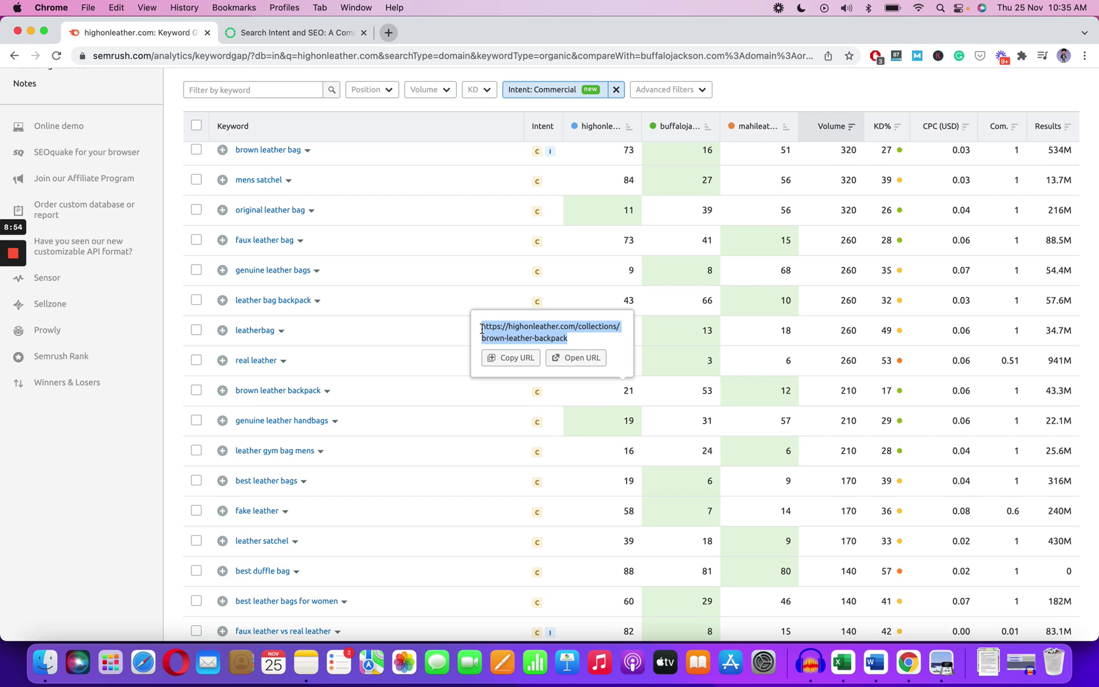
{"action": "left_click", "coordinate": [578, 344]}
{"action": "triple_click", "coordinate": [549, 337]}
Step: Switch to the Commercial Intent.jpg diagram in Preview and mark the Other Blogs circle above the first Commercial Intent Blogs hub
{"action": "key", "text": "ctrl+Up"}
{"action": "left_click", "coordinate": [663, 442]}
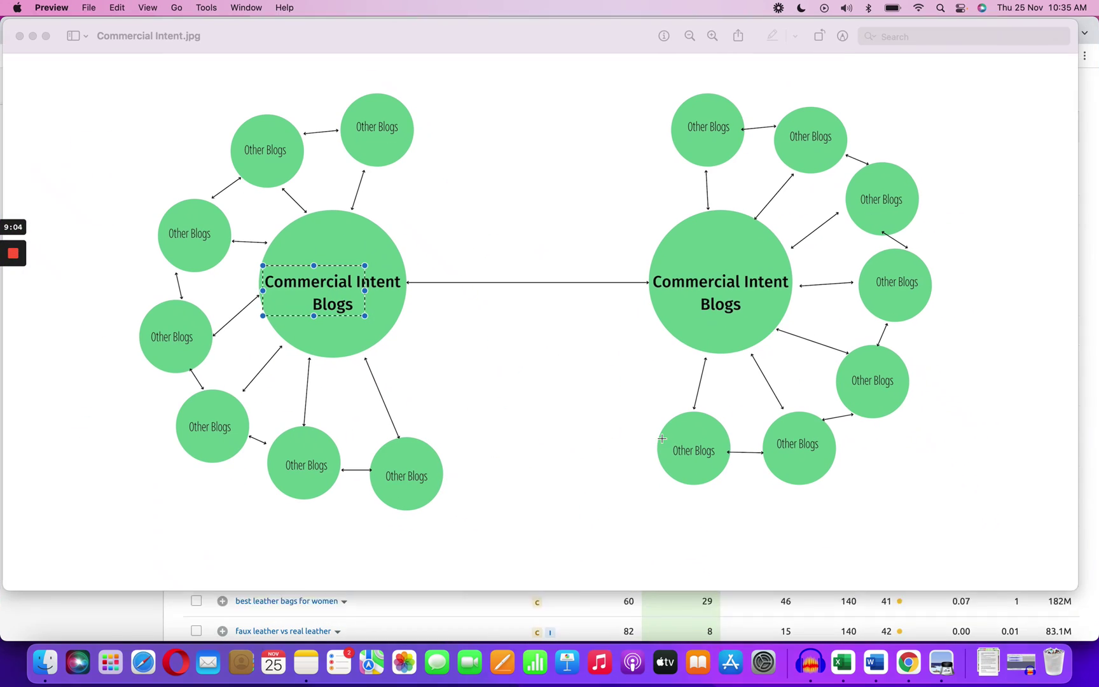
{"action": "left_click", "coordinate": [513, 344]}
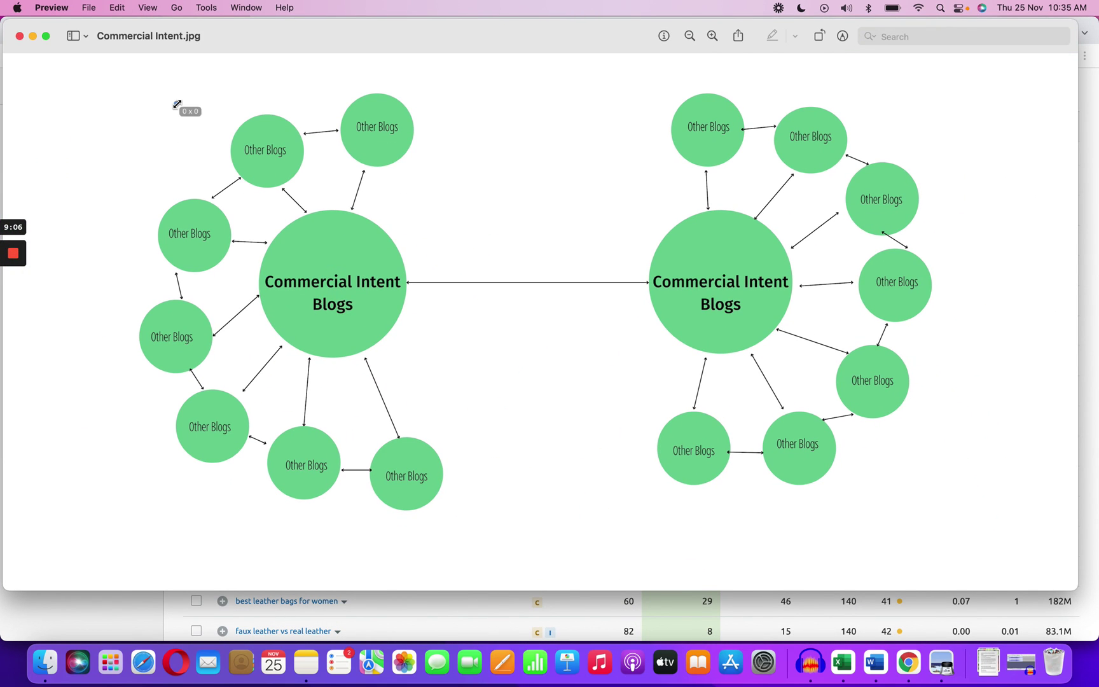
{"action": "left_click_drag", "start_coordinate": [177, 104], "coordinate": [344, 154]}
{"action": "left_click", "coordinate": [371, 124]}
{"action": "left_click_drag", "start_coordinate": [346, 112], "coordinate": [400, 141]}
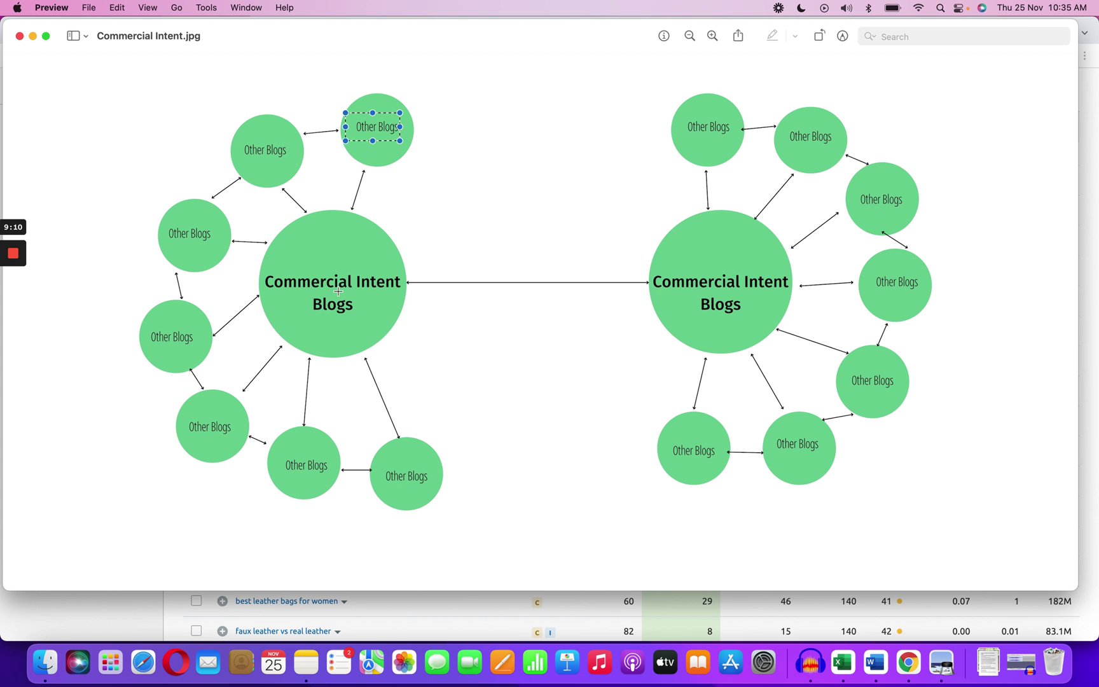
Step: Return to the Keyword Gap table in Chrome and filter the shared keywords by informational intent
{"action": "left_click", "coordinate": [454, 609]}
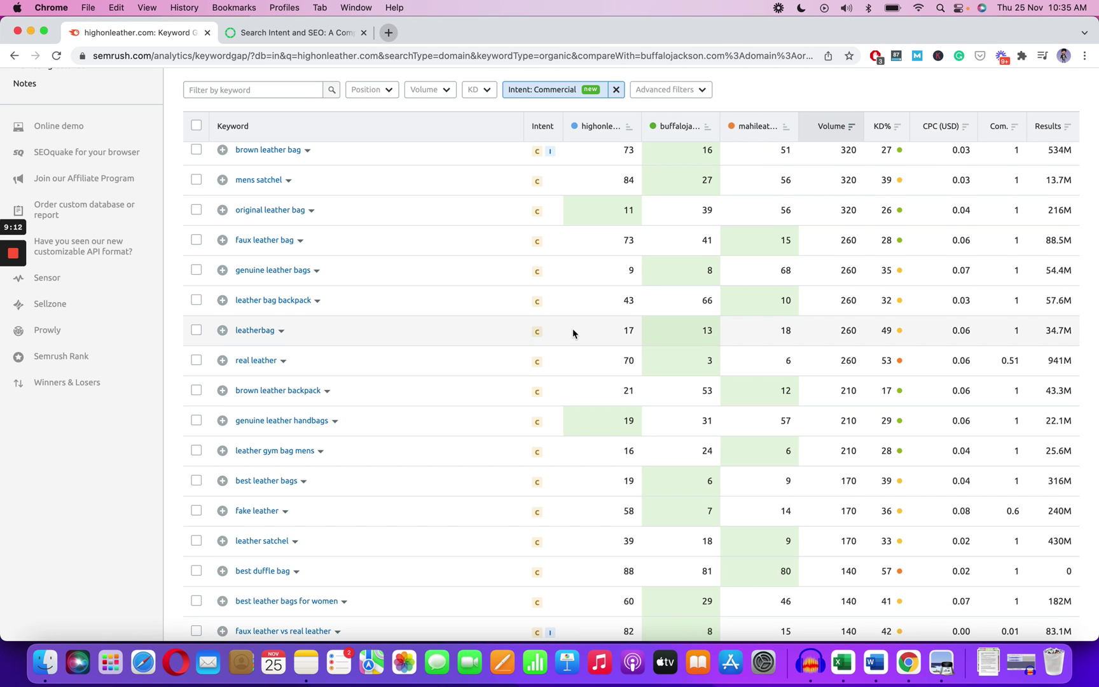
{"action": "scroll", "coordinate": [572, 329], "scroll_direction": "down", "scroll_amount": 6}
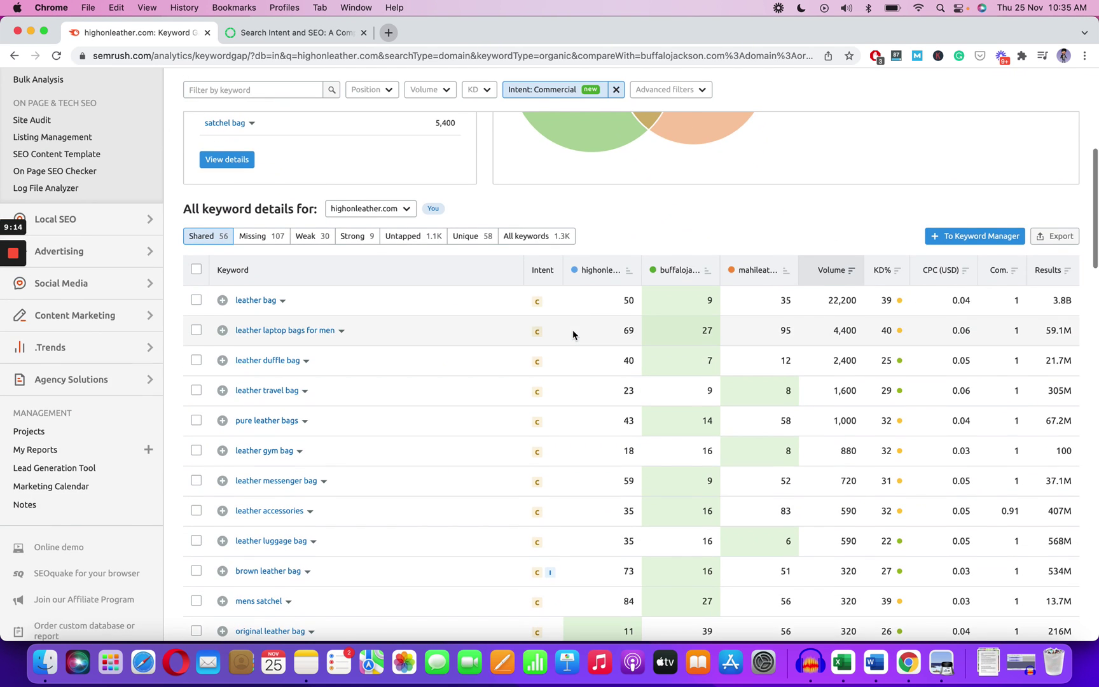
{"action": "scroll", "coordinate": [572, 329], "scroll_direction": "down", "scroll_amount": 3}
{"action": "mouse_move", "coordinate": [552, 468]}
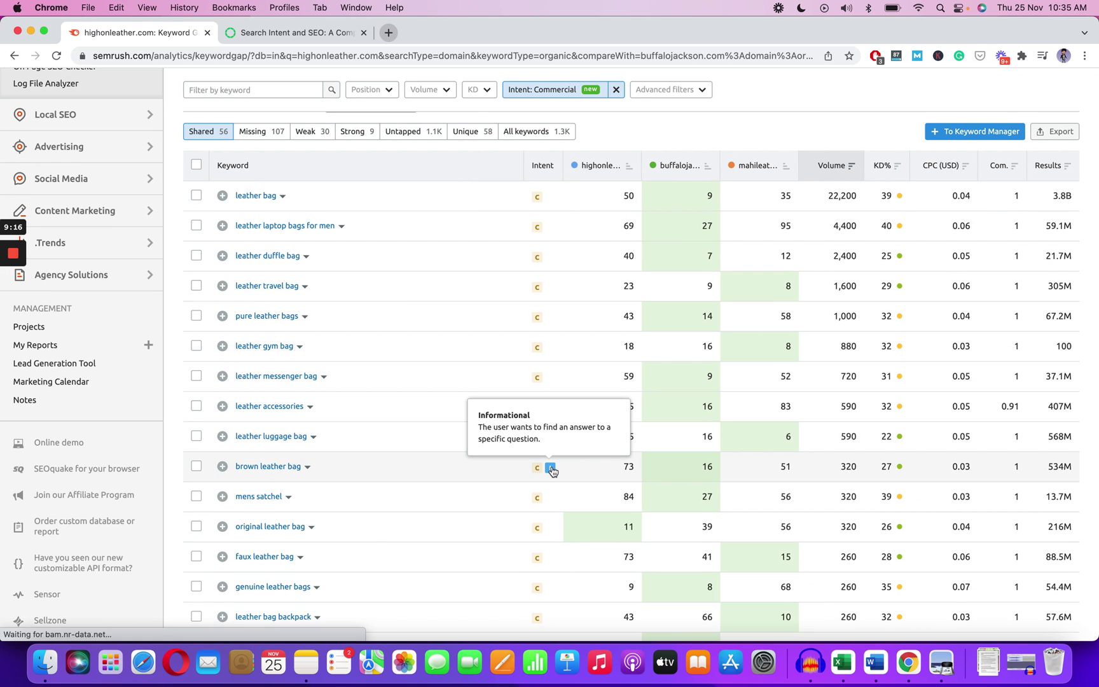
{"action": "left_click", "coordinate": [551, 469]}
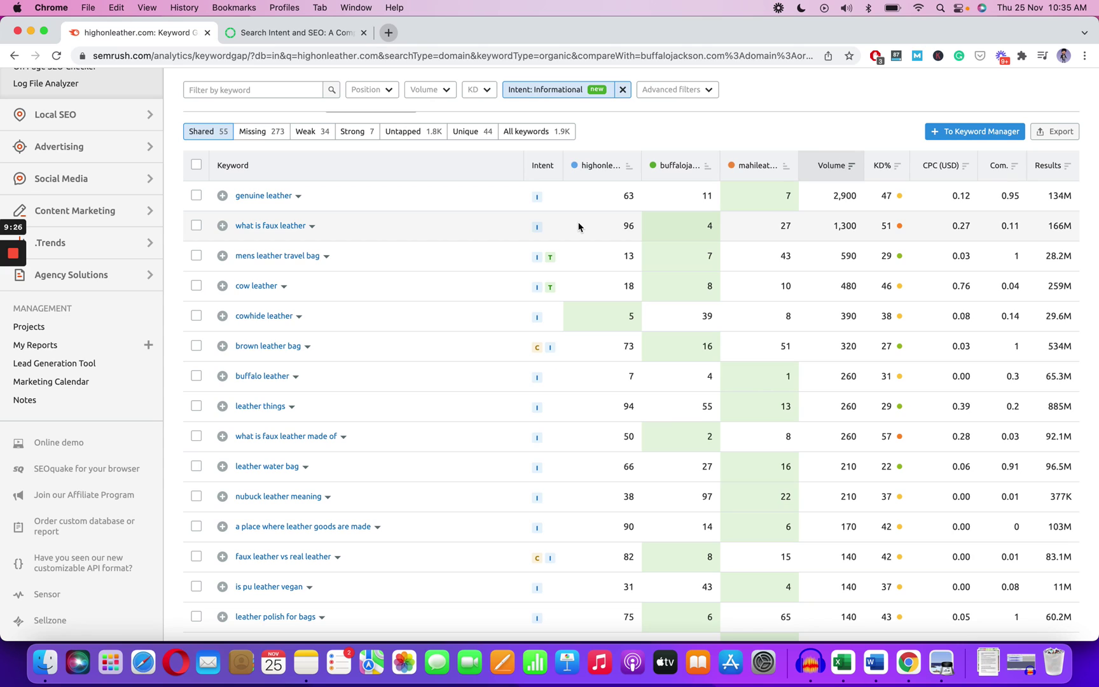
Step: Look over the shared informational keywords and list the informational keywords missing for highonleather.com
{"action": "mouse_move", "coordinate": [578, 226]}
{"action": "scroll", "coordinate": [582, 242], "scroll_direction": "up", "scroll_amount": 3}
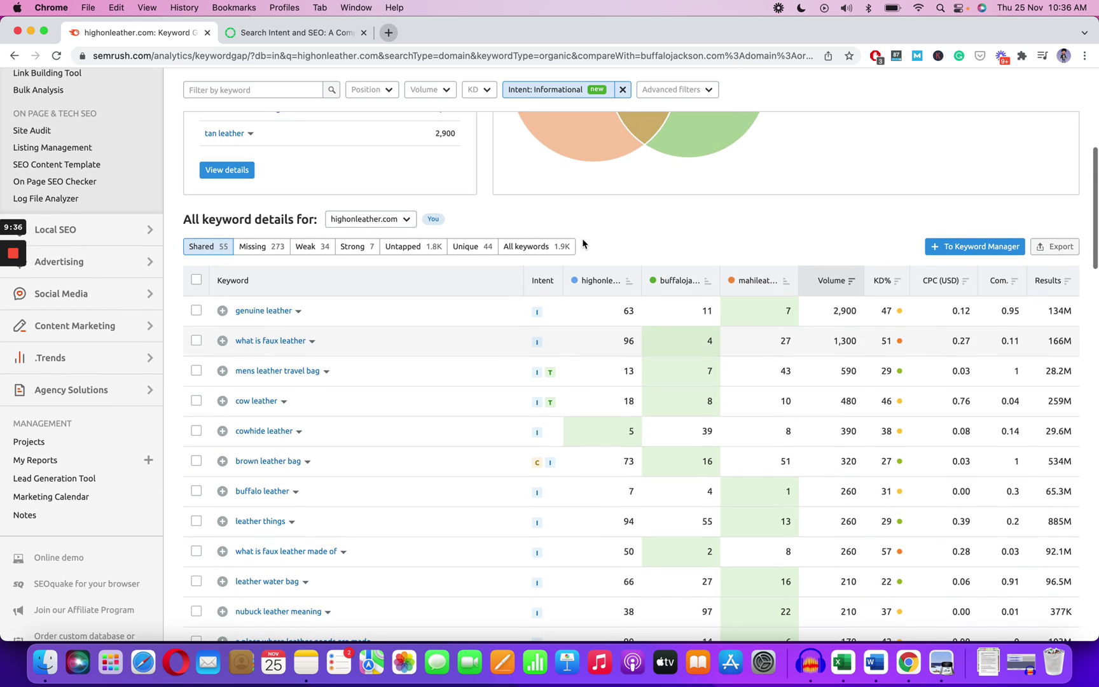
{"action": "scroll", "coordinate": [582, 242], "scroll_direction": "down", "scroll_amount": 1}
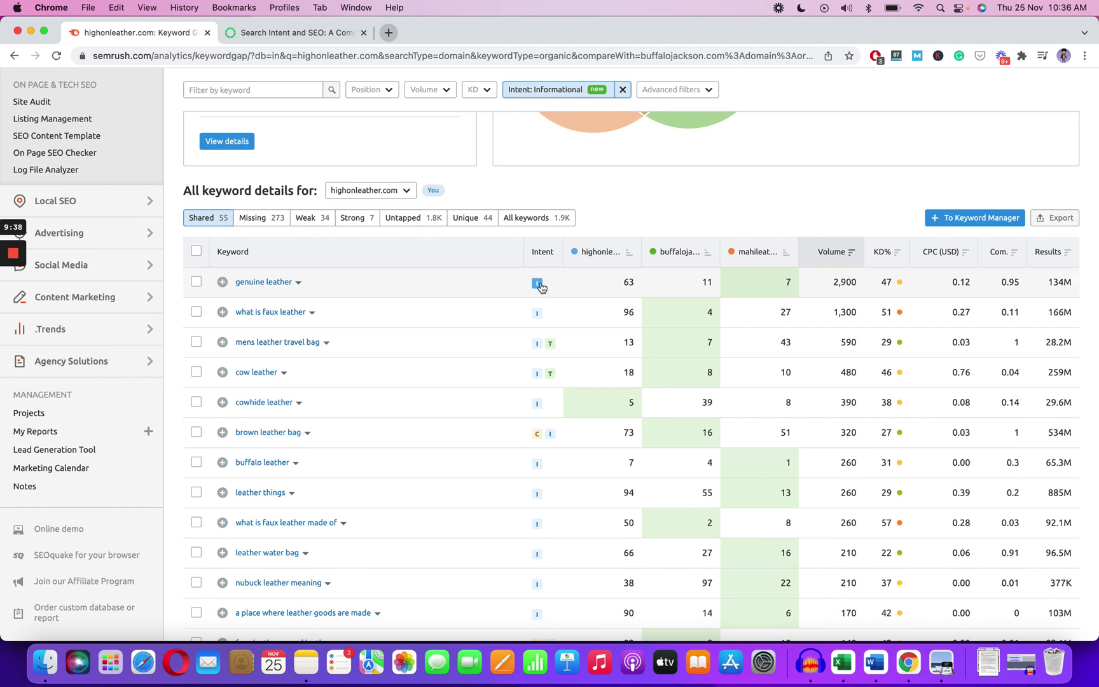
{"action": "mouse_move", "coordinate": [538, 284]}
{"action": "scroll", "coordinate": [711, 370], "scroll_direction": "down", "scroll_amount": 1}
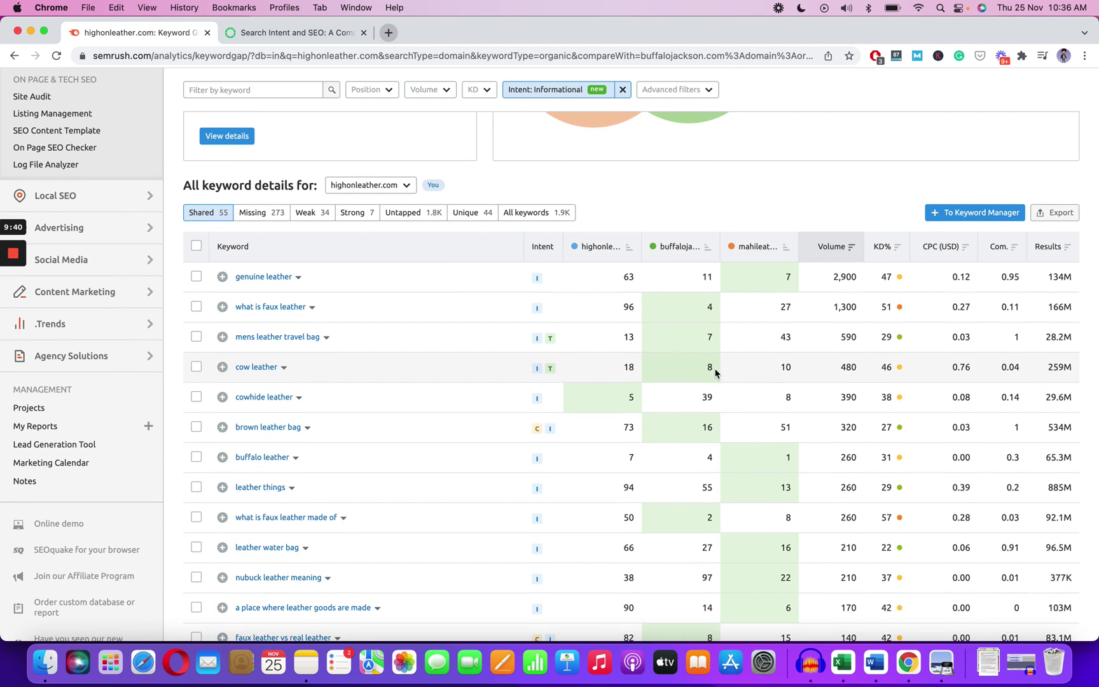
{"action": "mouse_move", "coordinate": [258, 218]}
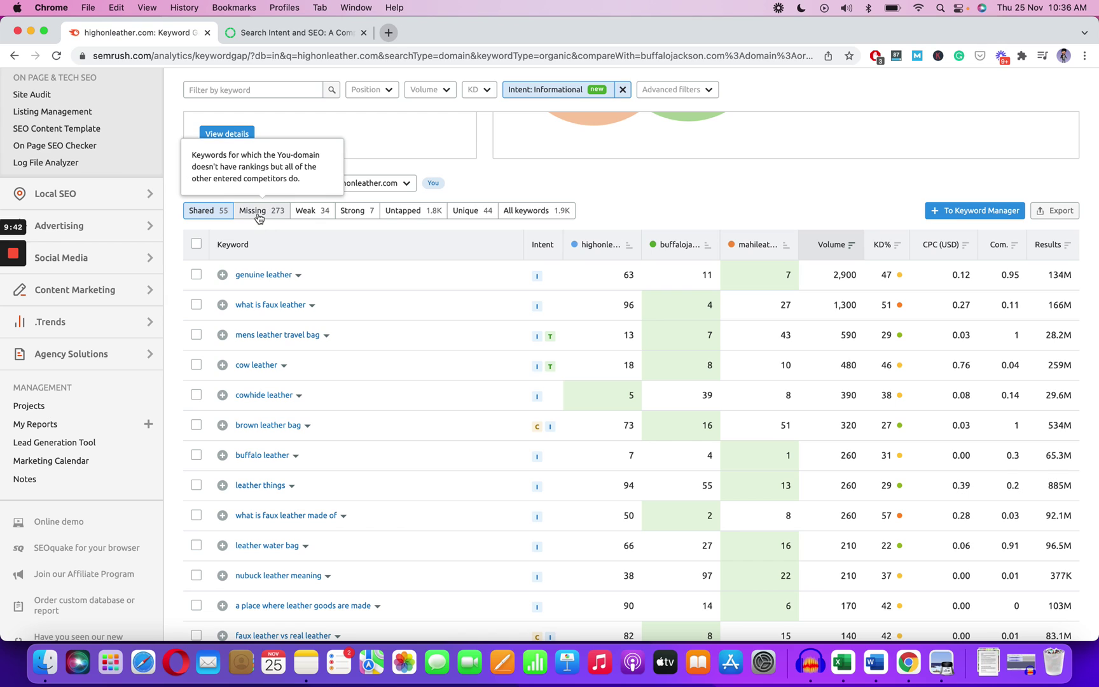
{"action": "left_click", "coordinate": [258, 218]}
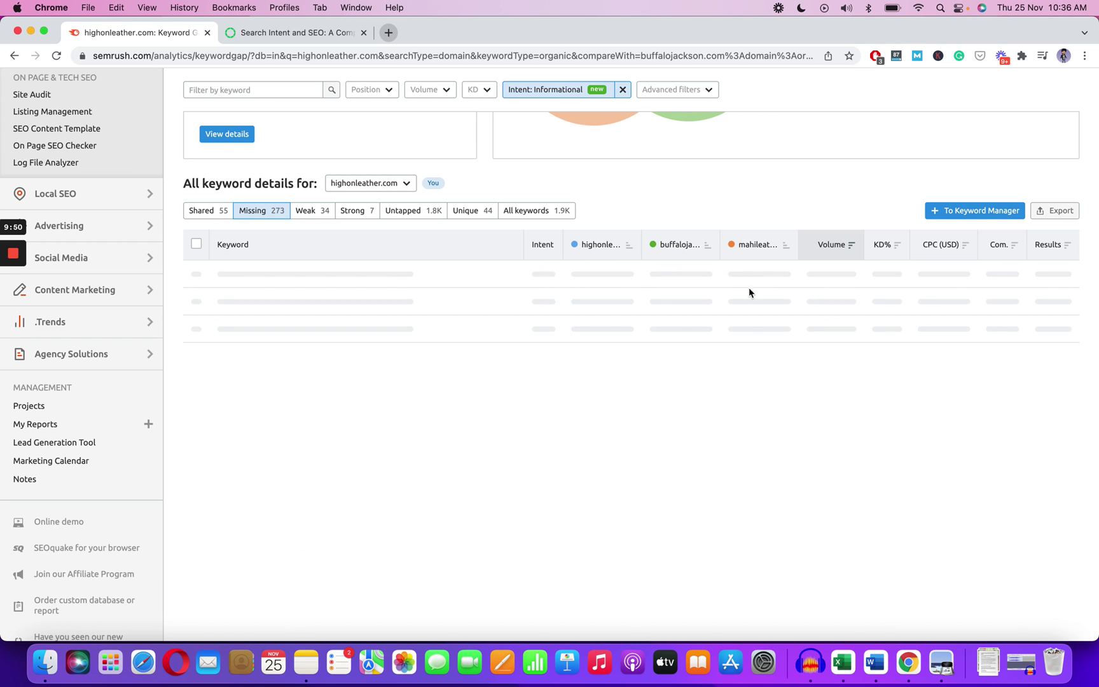
Step: Examine the missing informational keywords for blog topics, comparing the competitors' positions, search volumes and keyword difficulty
{"action": "scroll", "coordinate": [748, 292], "scroll_direction": "down", "scroll_amount": 1}
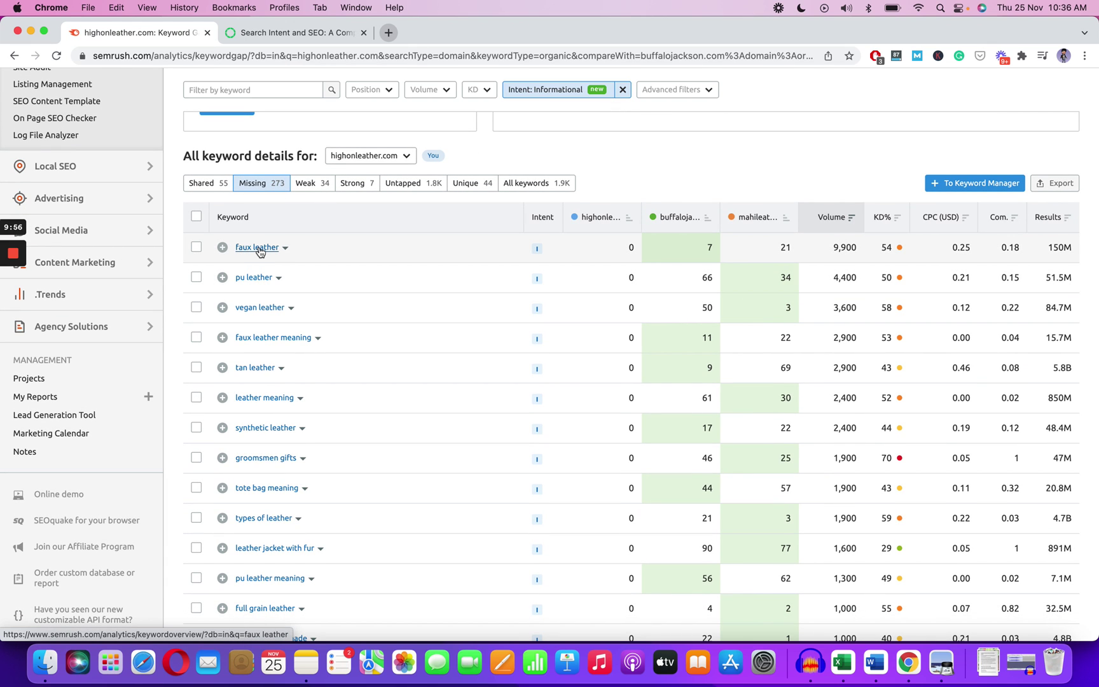
{"action": "scroll", "coordinate": [420, 374], "scroll_direction": "down", "scroll_amount": 2}
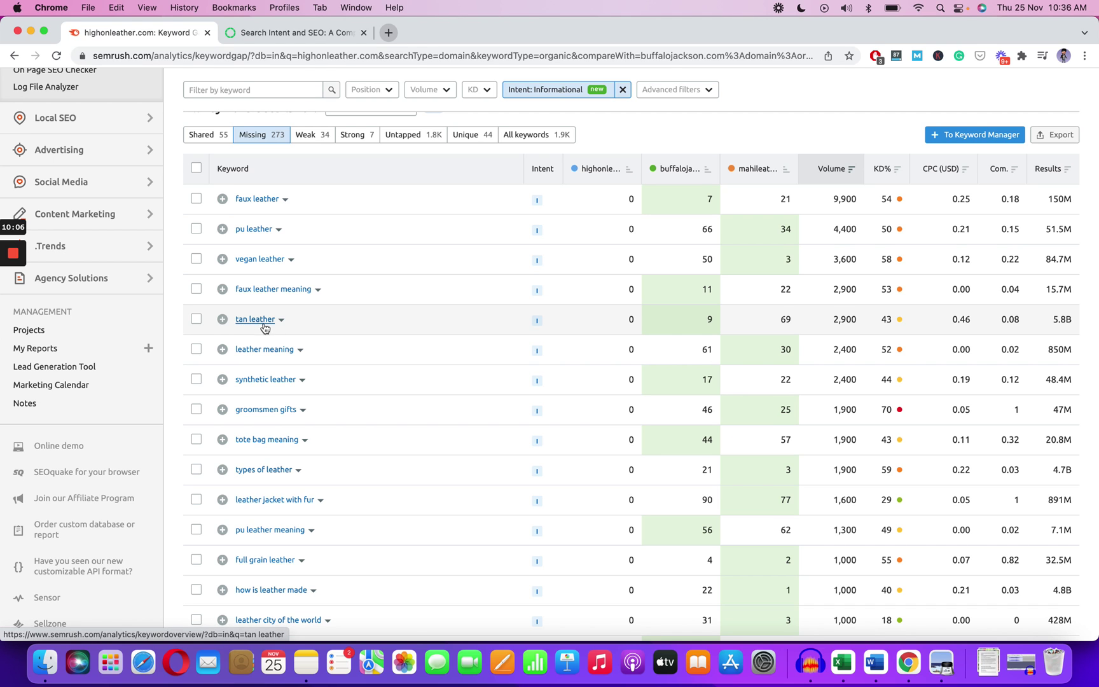
{"action": "scroll", "coordinate": [400, 343], "scroll_direction": "down", "scroll_amount": 3}
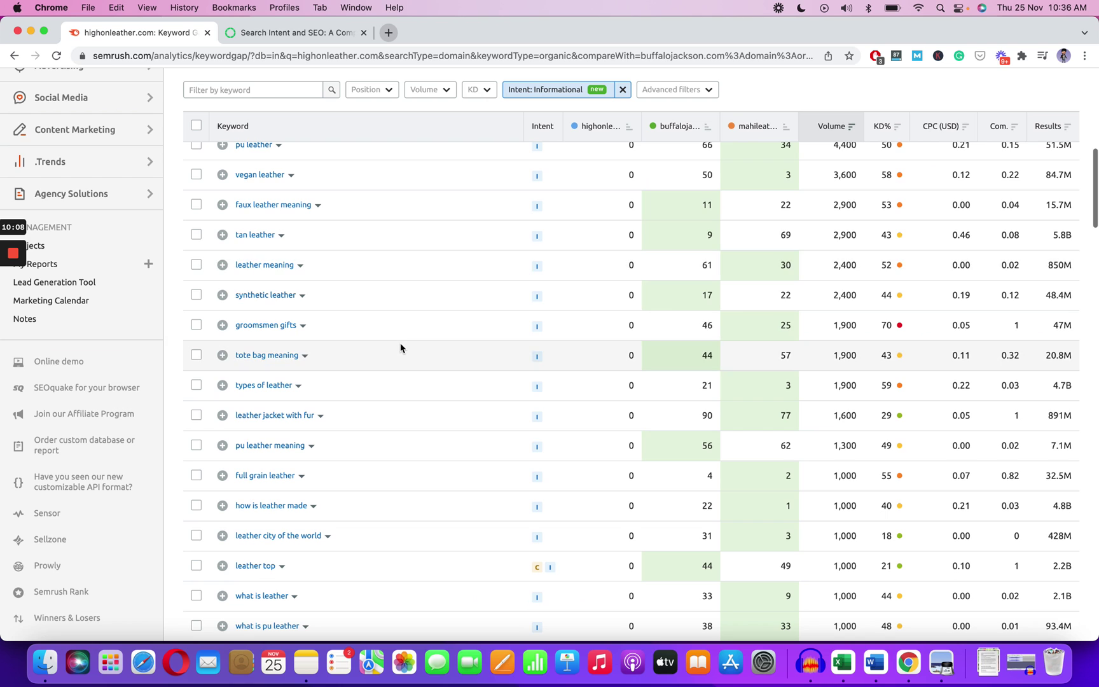
{"action": "scroll", "coordinate": [400, 348], "scroll_direction": "down", "scroll_amount": 2}
{"action": "scroll", "coordinate": [400, 347], "scroll_direction": "up", "scroll_amount": 3}
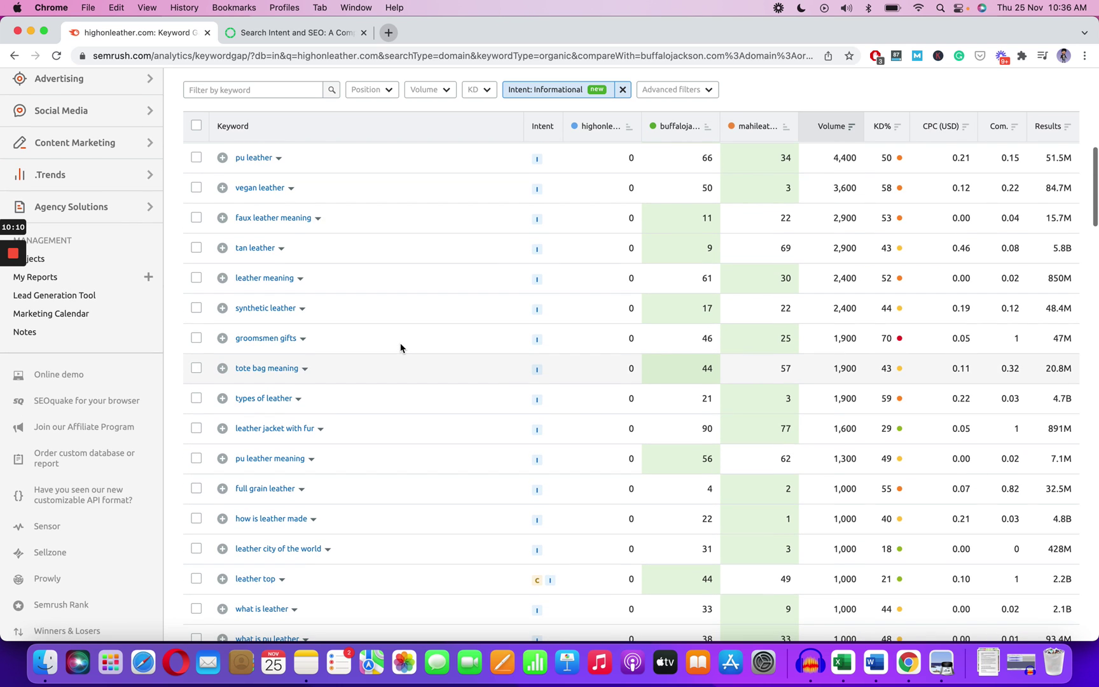
{"action": "scroll", "coordinate": [399, 348], "scroll_direction": "up", "scroll_amount": 2}
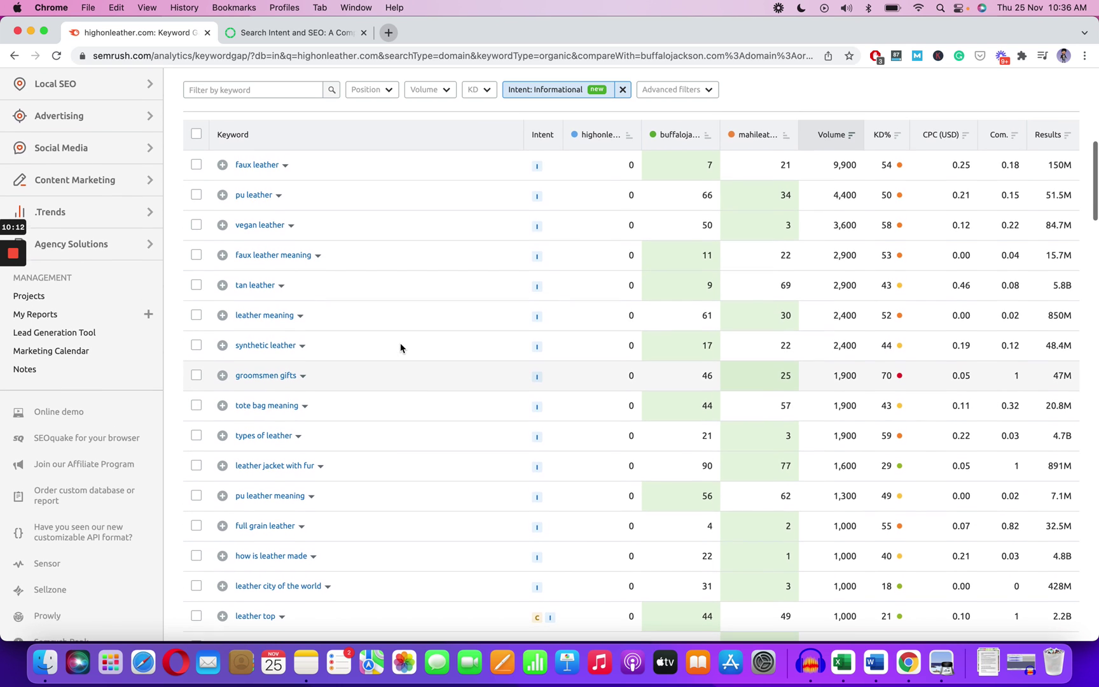
{"action": "scroll", "coordinate": [400, 347], "scroll_direction": "down", "scroll_amount": 1}
{"action": "scroll", "coordinate": [432, 323], "scroll_direction": "down", "scroll_amount": 4}
{"action": "scroll", "coordinate": [432, 322], "scroll_direction": "down", "scroll_amount": 2}
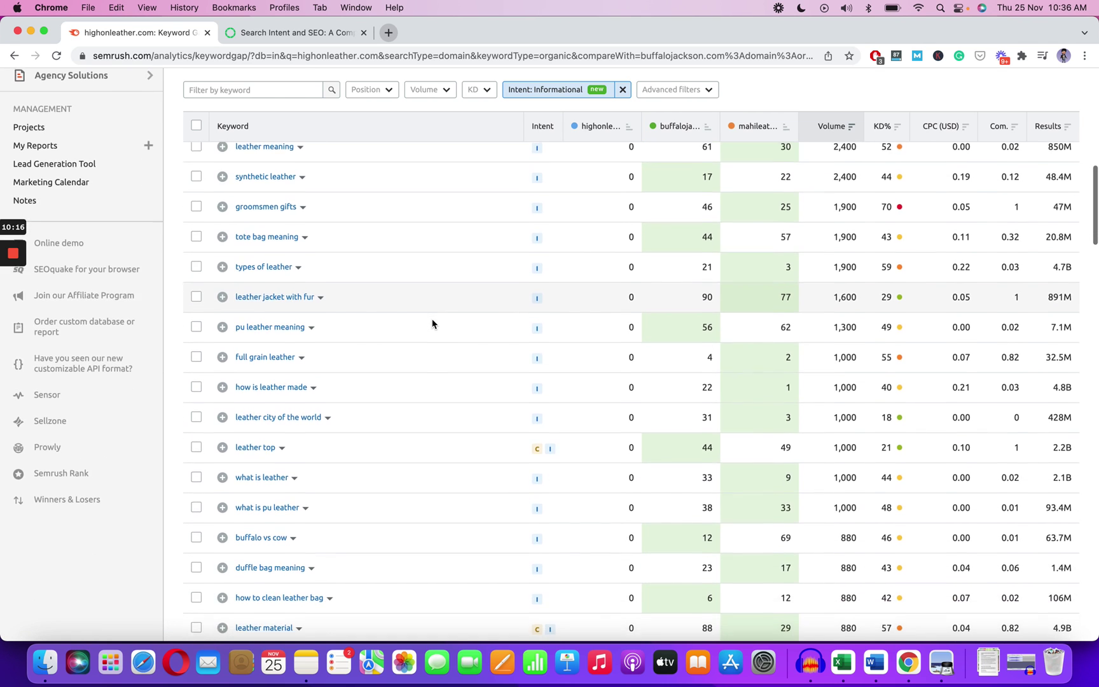
{"action": "scroll", "coordinate": [368, 399], "scroll_direction": "down", "scroll_amount": 2}
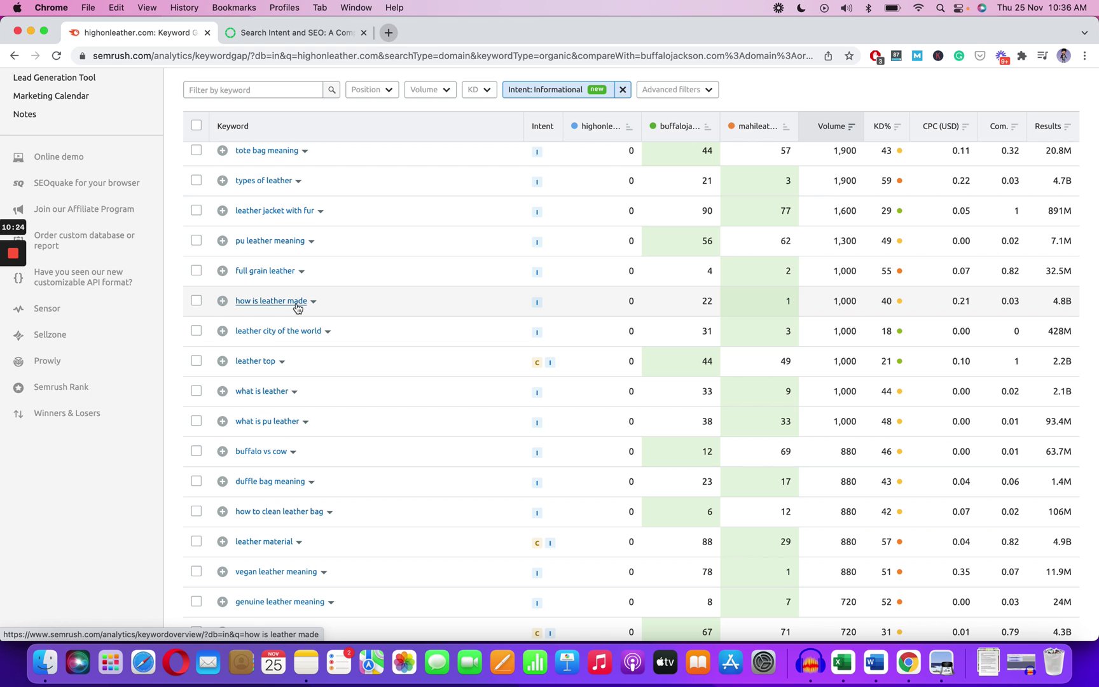
{"action": "scroll", "coordinate": [404, 447], "scroll_direction": "down", "scroll_amount": 1}
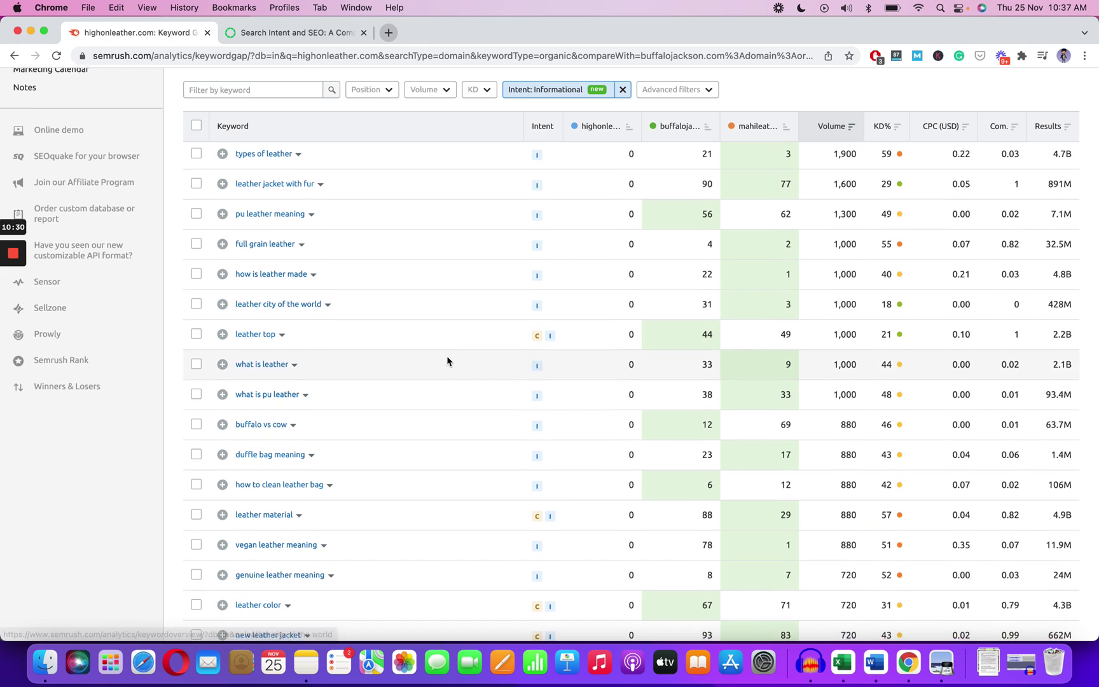
{"action": "scroll", "coordinate": [447, 361], "scroll_direction": "down", "scroll_amount": 6}
{"action": "scroll", "coordinate": [447, 358], "scroll_direction": "down", "scroll_amount": 10}
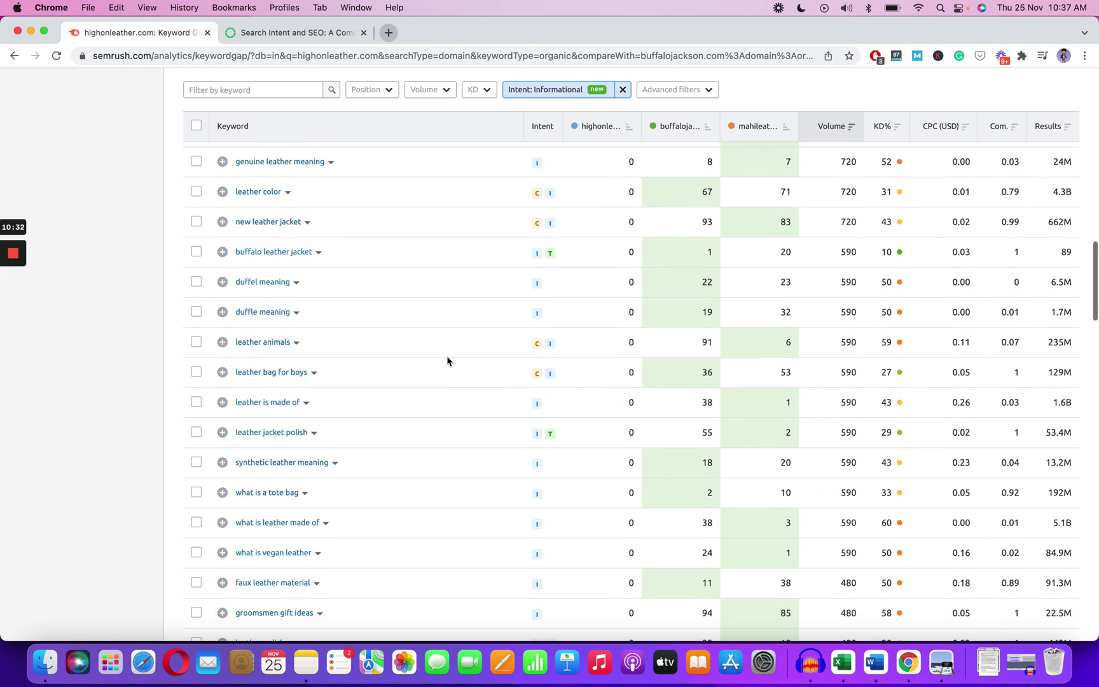
{"action": "scroll", "coordinate": [447, 361], "scroll_direction": "down", "scroll_amount": 2}
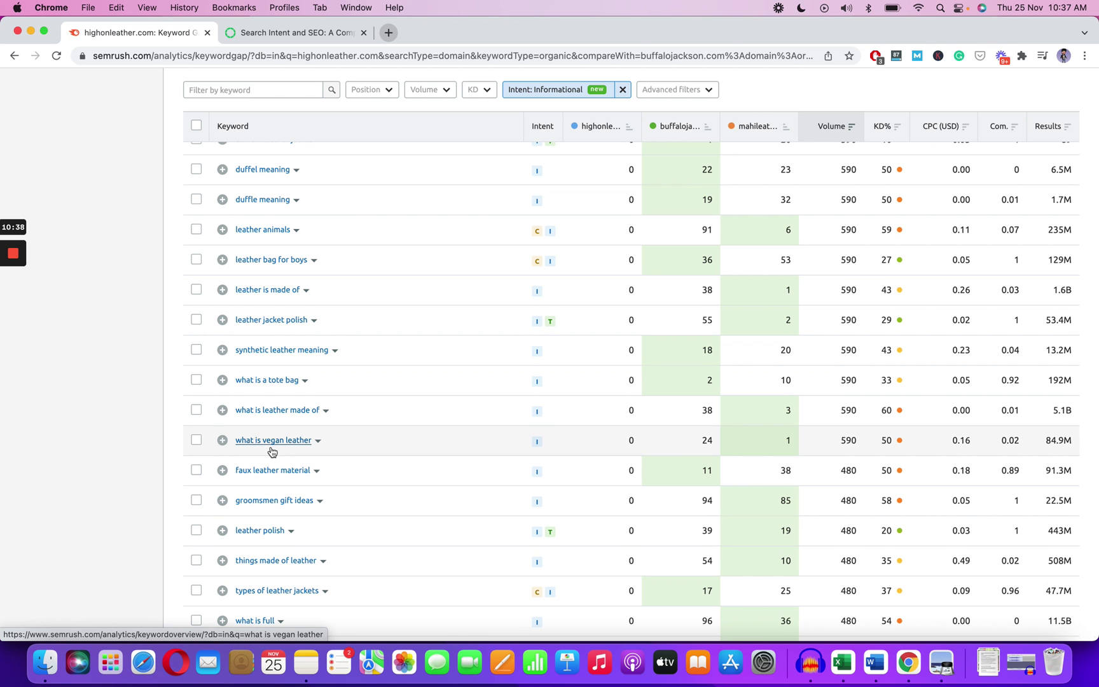
{"action": "scroll", "coordinate": [419, 442], "scroll_direction": "down", "scroll_amount": 4}
{"action": "scroll", "coordinate": [419, 440], "scroll_direction": "down", "scroll_amount": 8}
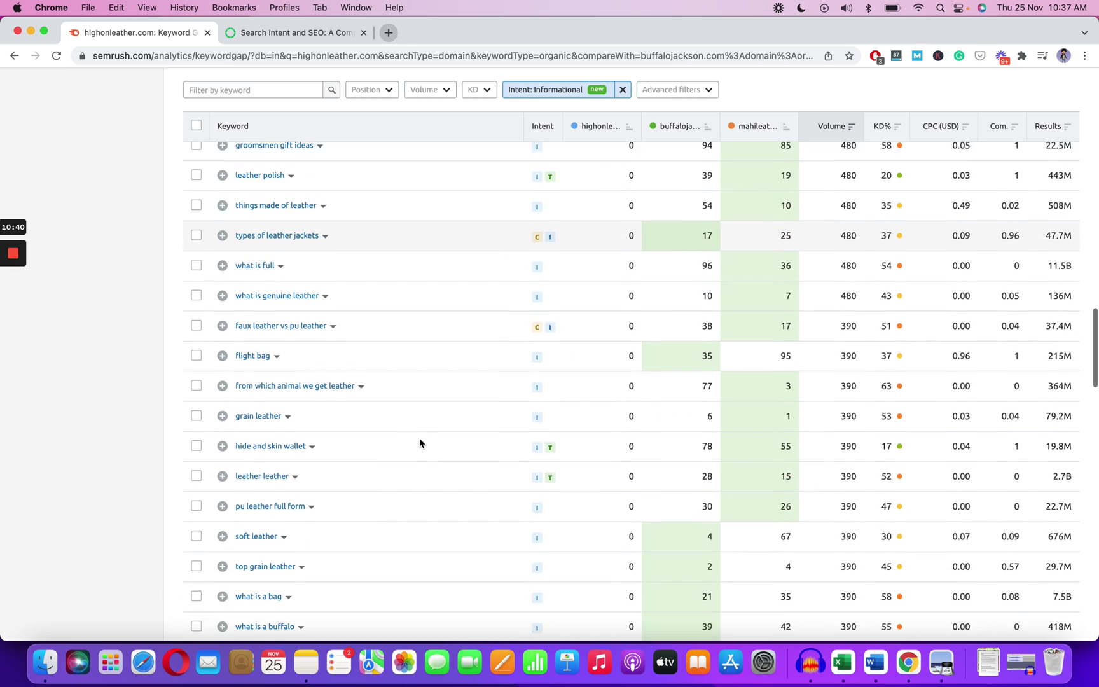
{"action": "scroll", "coordinate": [419, 443], "scroll_direction": "down", "scroll_amount": 1}
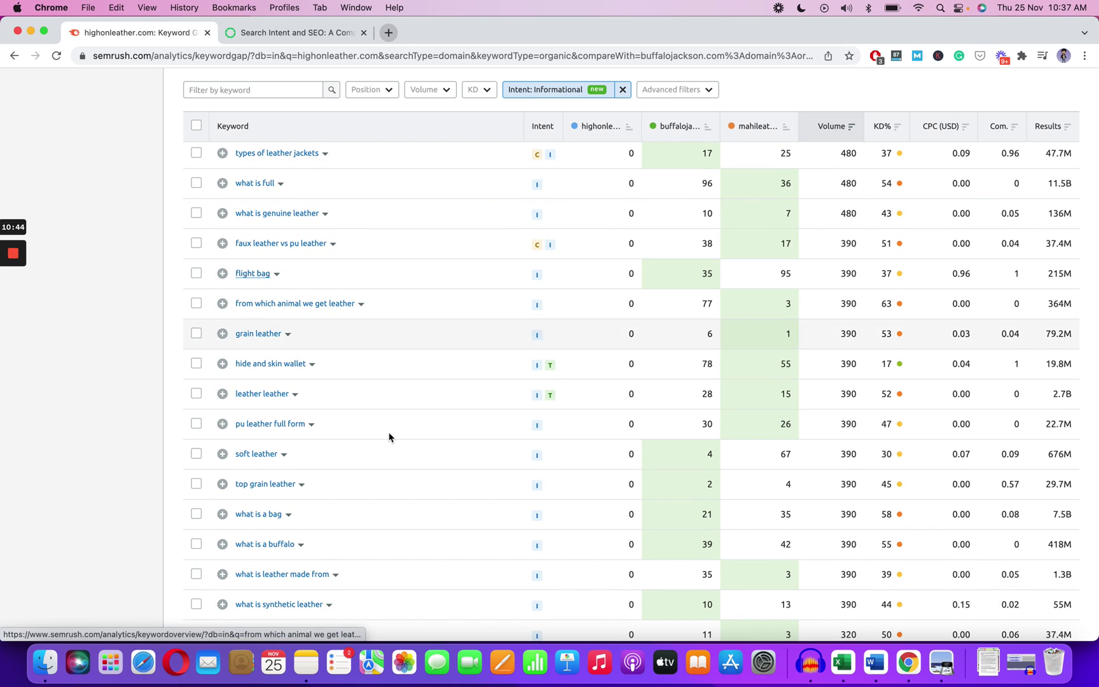
{"action": "scroll", "coordinate": [389, 435], "scroll_direction": "down", "scroll_amount": 8}
{"action": "scroll", "coordinate": [389, 437], "scroll_direction": "down", "scroll_amount": 11}
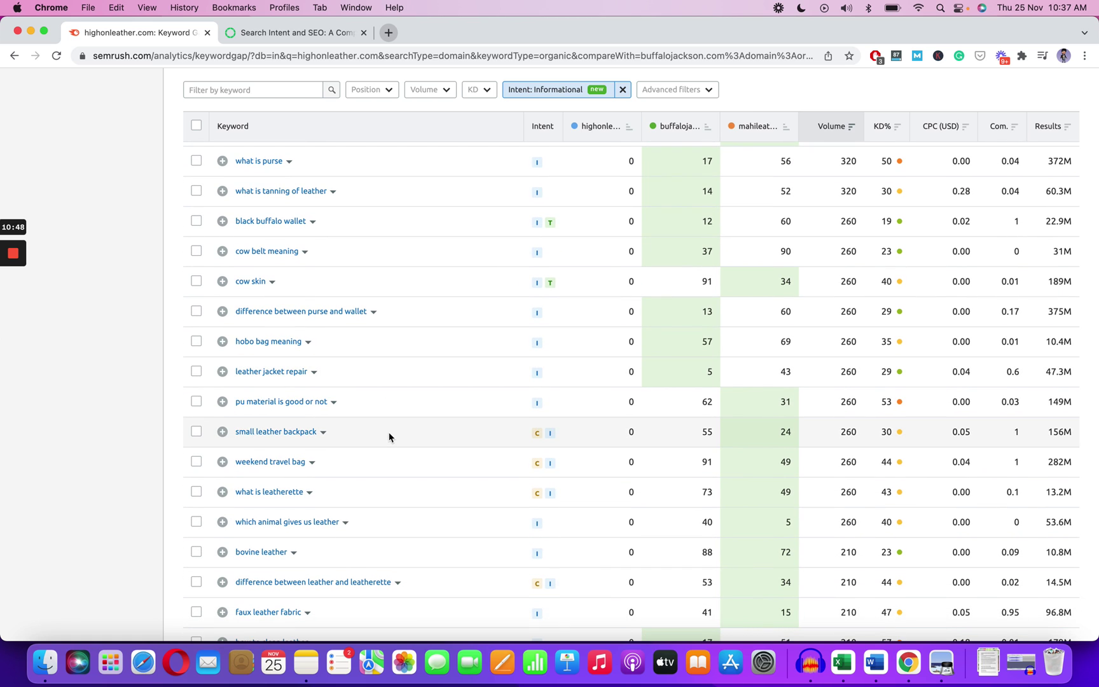
Step: Return to the shared informational keywords and sort them by highonleather.com's ranking position, best positions first
{"action": "scroll", "coordinate": [389, 434], "scroll_direction": "up", "scroll_amount": 20}
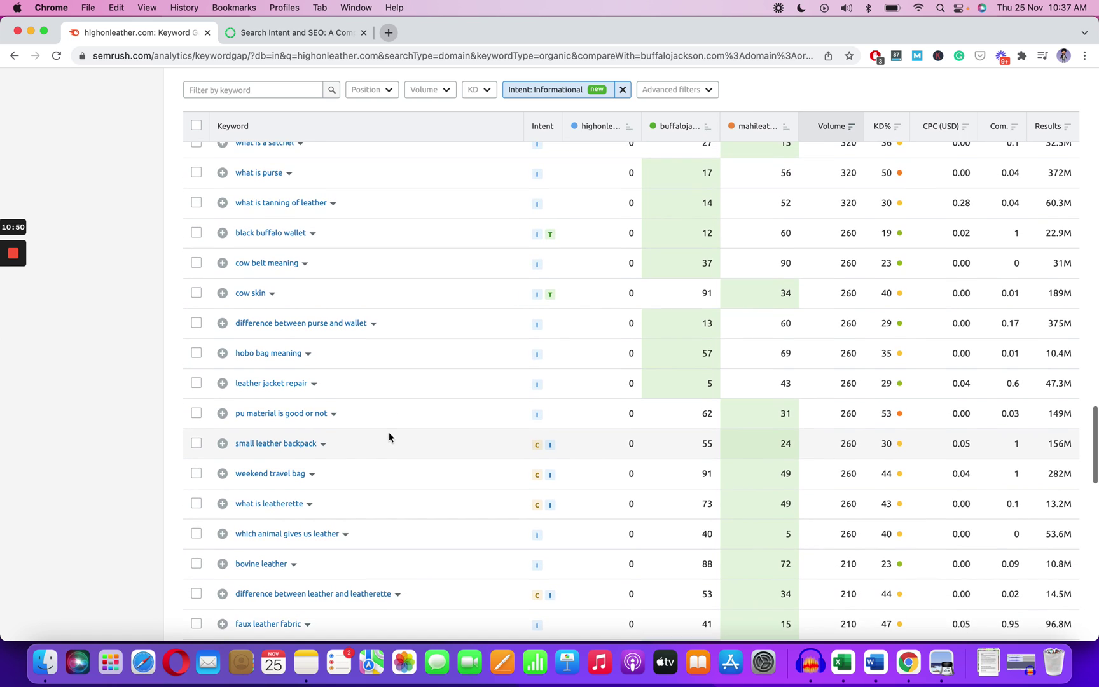
{"action": "scroll", "coordinate": [389, 432], "scroll_direction": "up", "scroll_amount": 20}
{"action": "scroll", "coordinate": [389, 431], "scroll_direction": "down", "scroll_amount": 12}
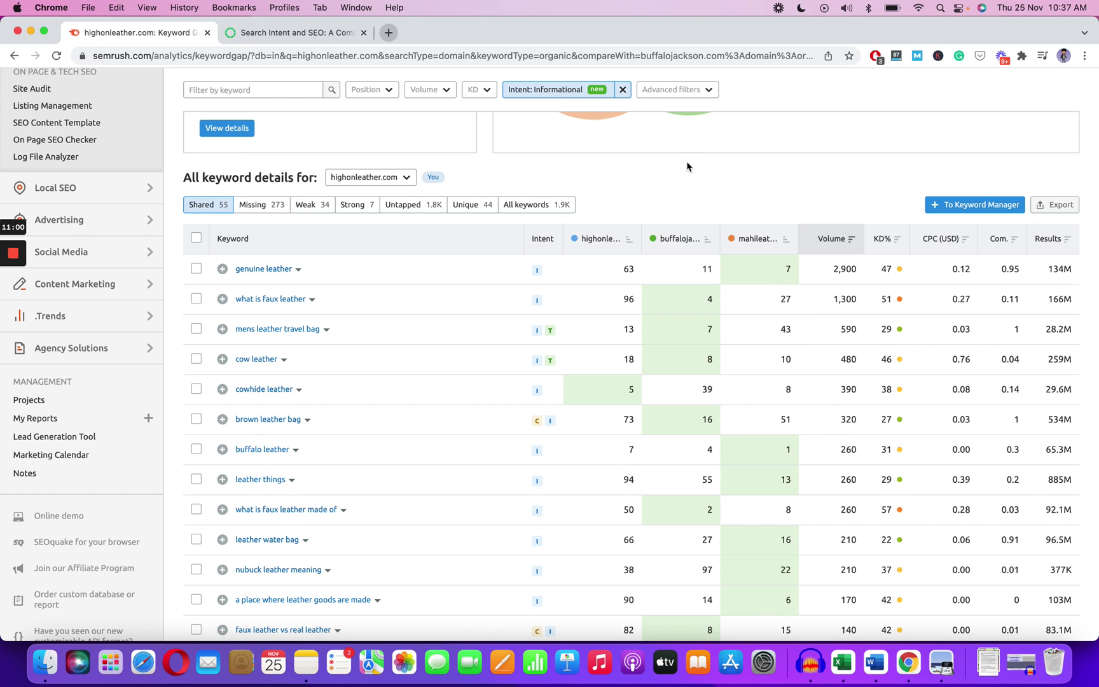
{"action": "left_click", "coordinate": [622, 247]}
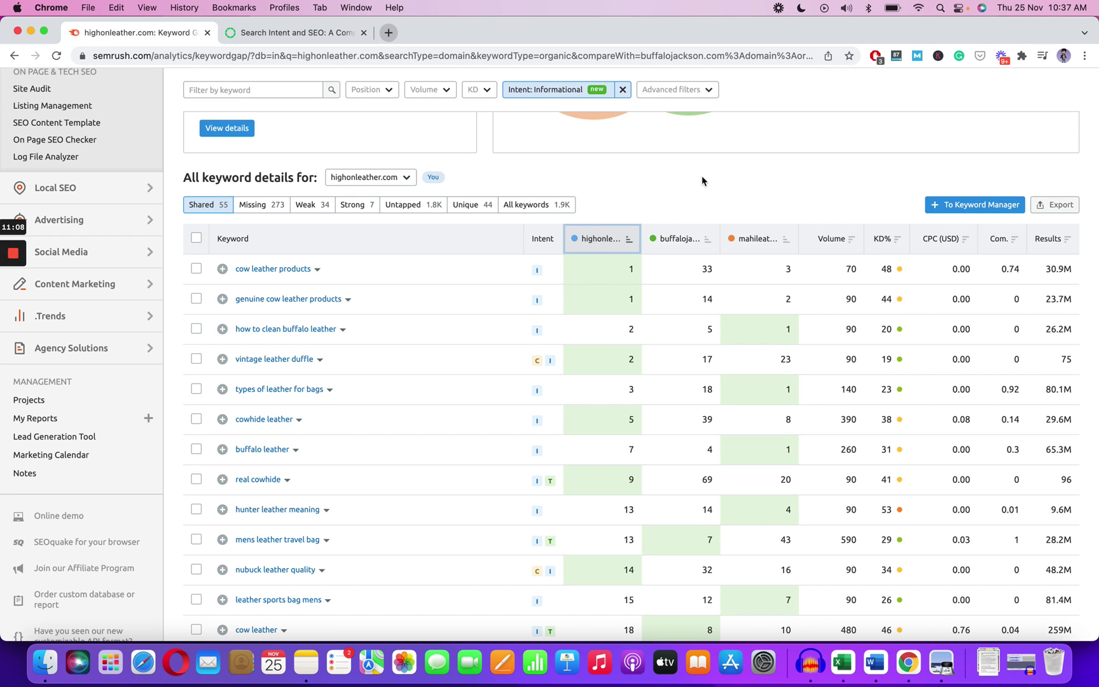
Step: Sort the shared informational keywords by highonleather.com's ranking position, worst positions first, and look through them for poorly ranking blog topics
{"action": "scroll", "coordinate": [715, 211], "scroll_direction": "down", "scroll_amount": 1}
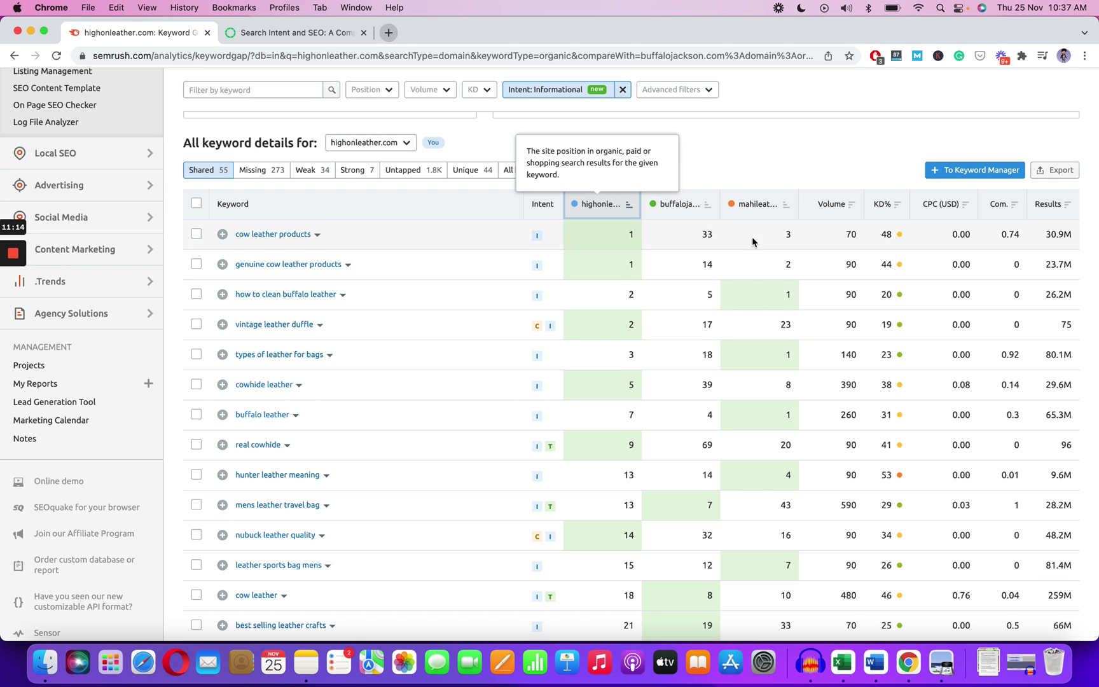
{"action": "left_click", "coordinate": [614, 203]}
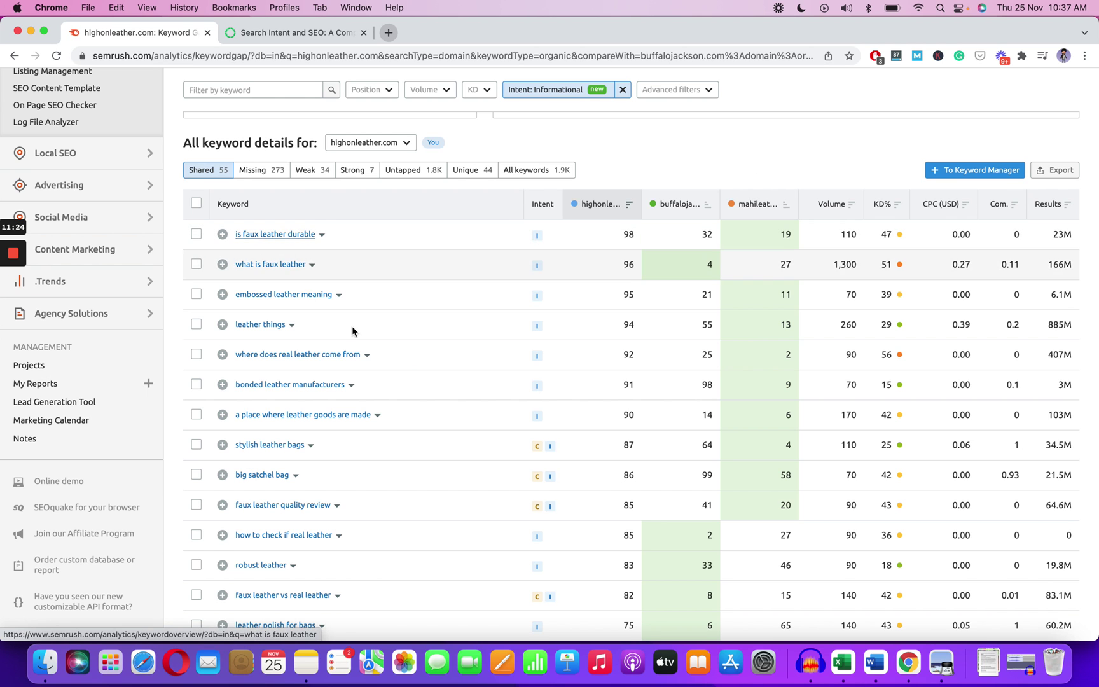
{"action": "scroll", "coordinate": [403, 364], "scroll_direction": "down", "scroll_amount": 3}
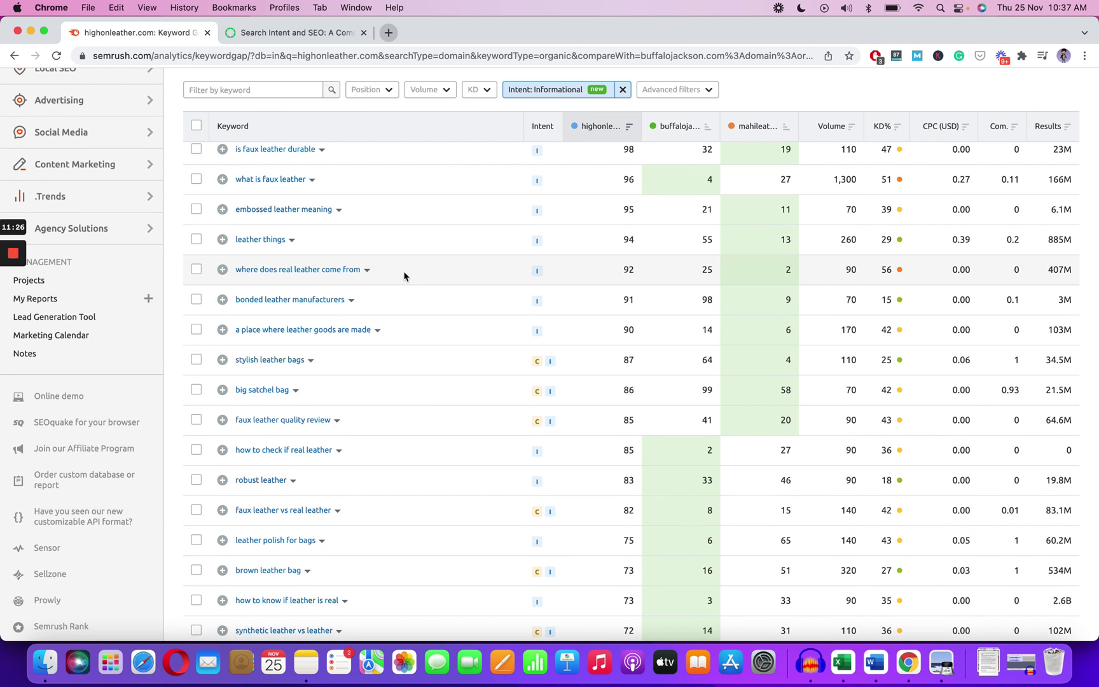
{"action": "scroll", "coordinate": [618, 359], "scroll_direction": "down", "scroll_amount": 7}
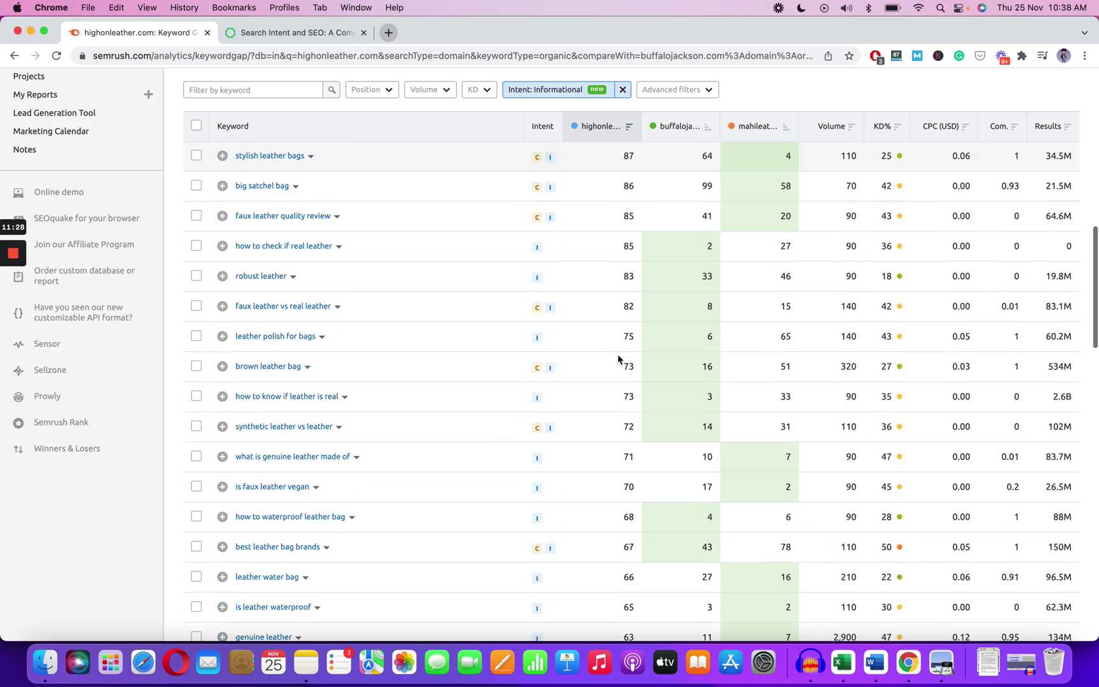
{"action": "scroll", "coordinate": [617, 360], "scroll_direction": "down", "scroll_amount": 7}
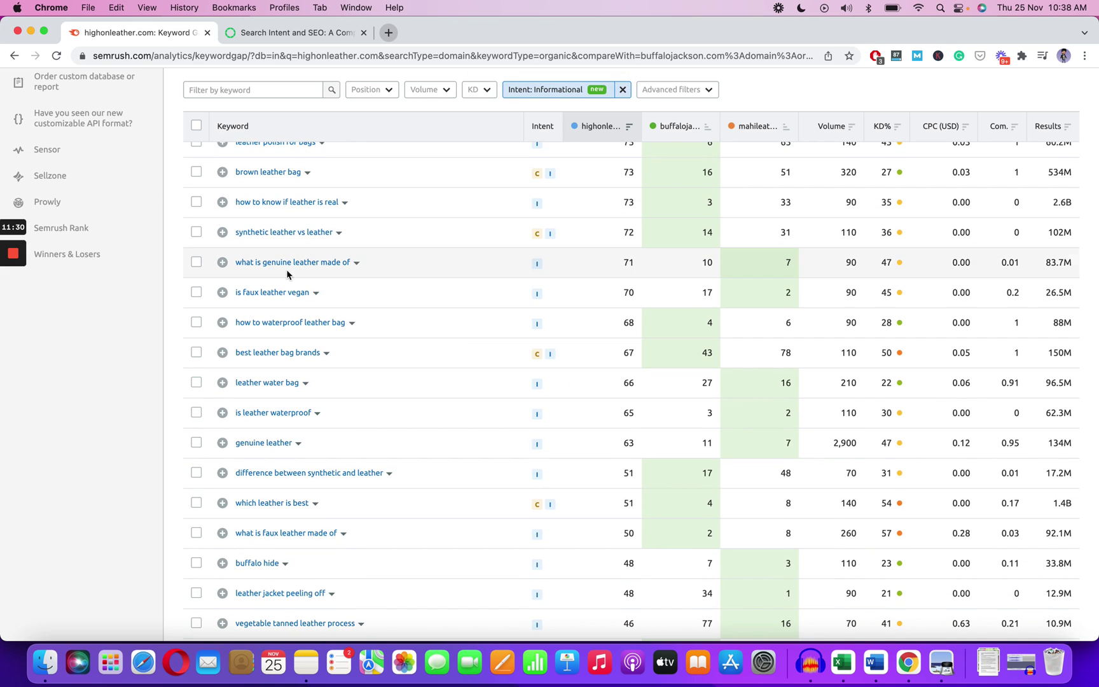
{"action": "scroll", "coordinate": [484, 299], "scroll_direction": "down", "scroll_amount": 9}
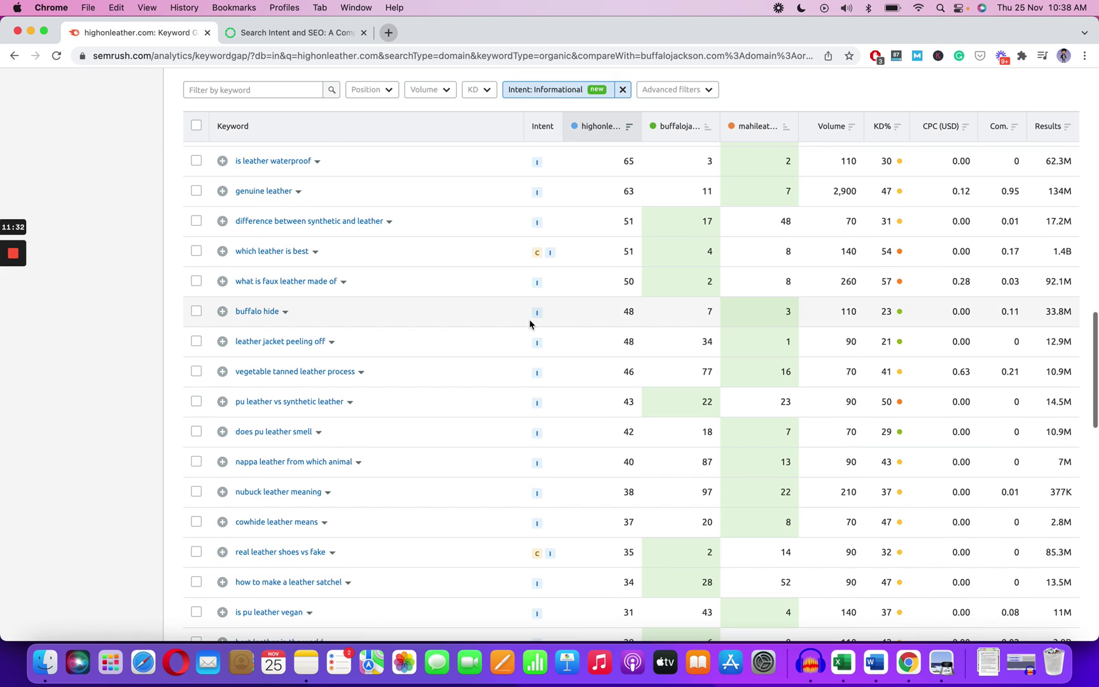
{"action": "scroll", "coordinate": [530, 323], "scroll_direction": "down", "scroll_amount": 2}
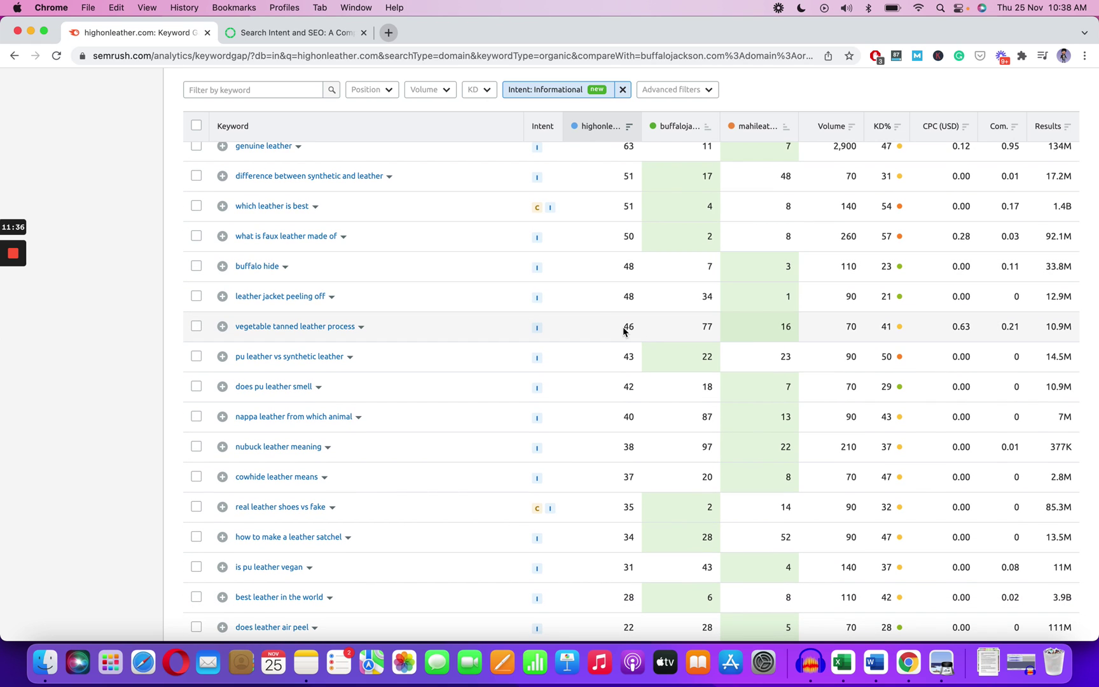
Step: Open mahileather.com's ranking page for "vegetable tanned leather process" in a new browser tab
{"action": "mouse_move", "coordinate": [624, 332]}
{"action": "mouse_move", "coordinate": [706, 329]}
{"action": "mouse_move", "coordinate": [764, 330]}
{"action": "left_click_drag", "start_coordinate": [777, 276], "coordinate": [637, 268]}
{"action": "key", "text": "super+c"}
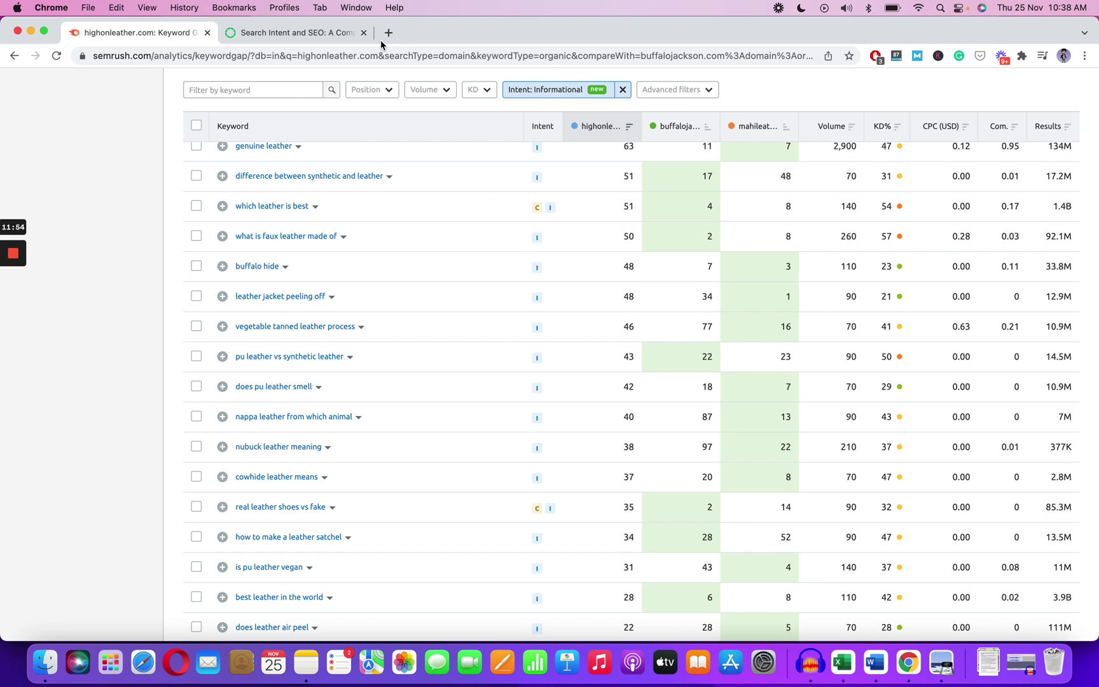
{"action": "left_click", "coordinate": [388, 32]}
{"action": "key", "text": "super+v"}
{"action": "key", "text": "Return"}
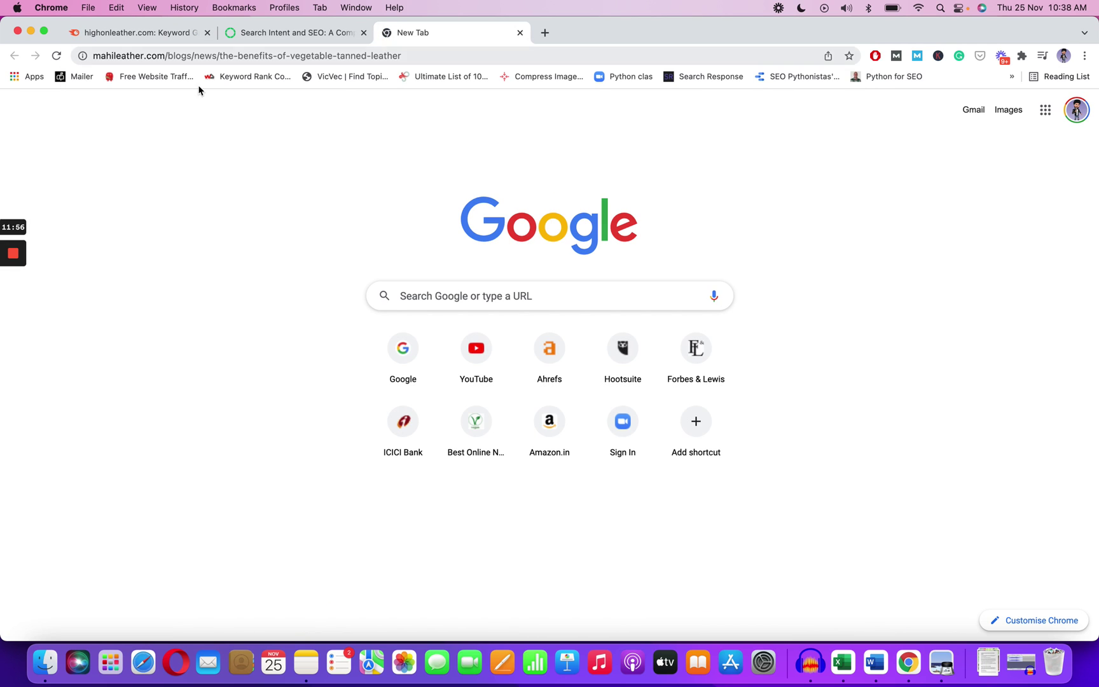
Step: Open highonleather.com's ranking page for "vegetable tanned leather process" in another new browser tab
{"action": "left_click", "coordinate": [112, 30]}
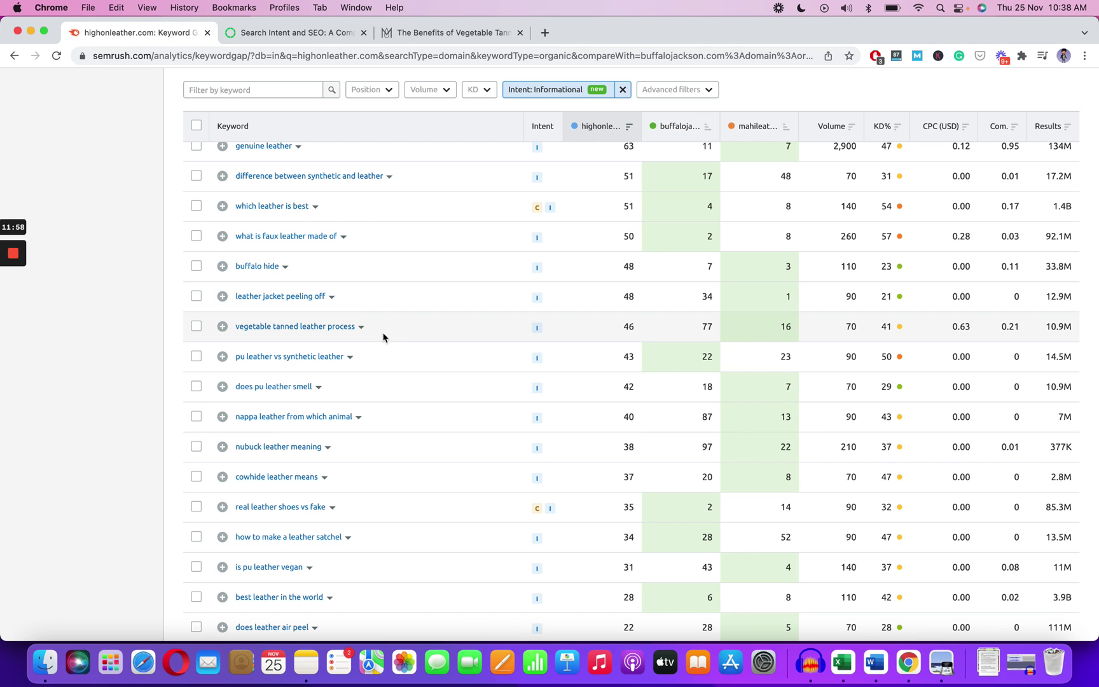
{"action": "mouse_move", "coordinate": [628, 327]}
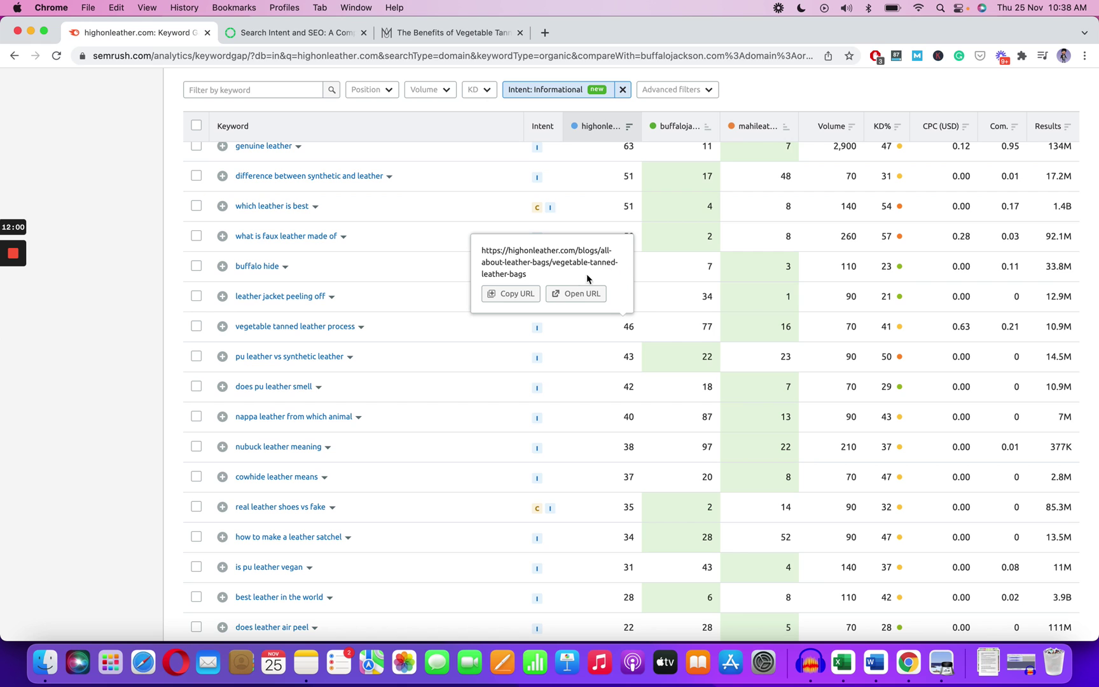
{"action": "left_click_drag", "start_coordinate": [564, 280], "coordinate": [481, 248]}
{"action": "key", "text": "super+c"}
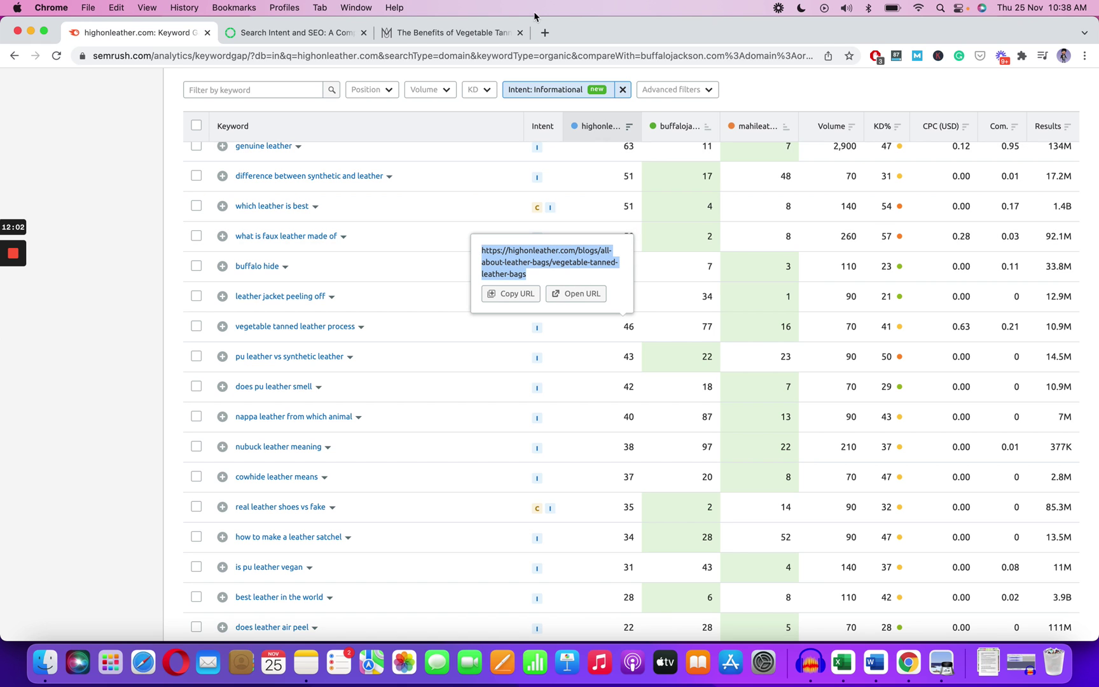
{"action": "left_click", "coordinate": [544, 33]}
{"action": "type", "text": "v"}
{"action": "key", "text": "Return"}
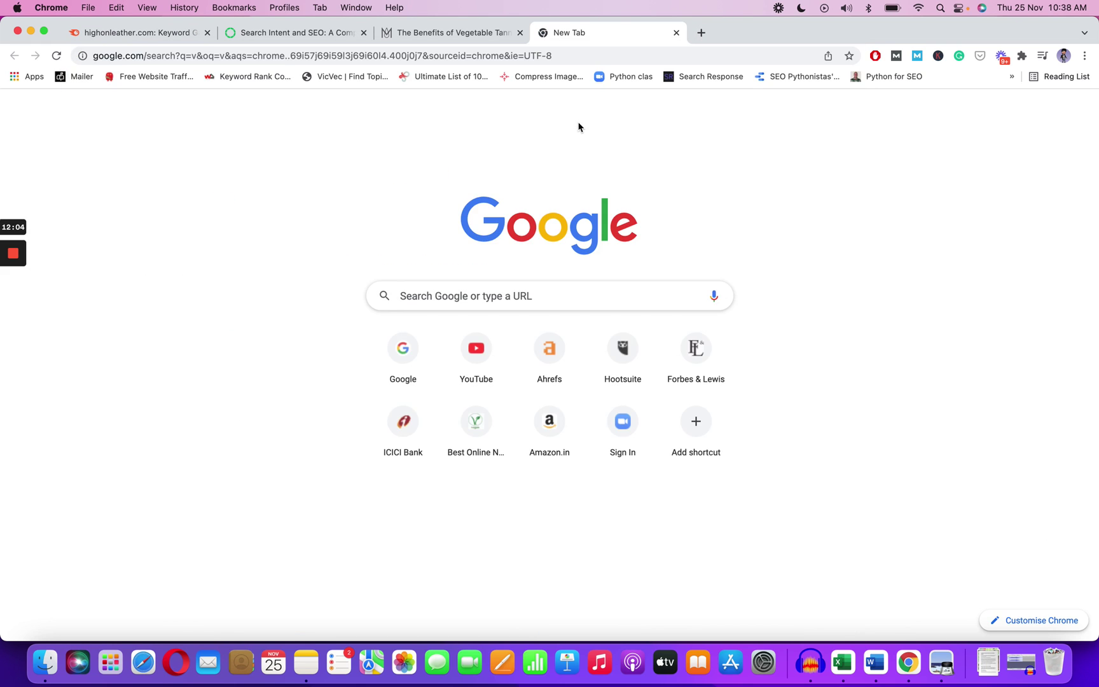
{"action": "left_click", "coordinate": [401, 56]}
{"action": "key", "text": "super+v"}
{"action": "key", "text": "Return"}
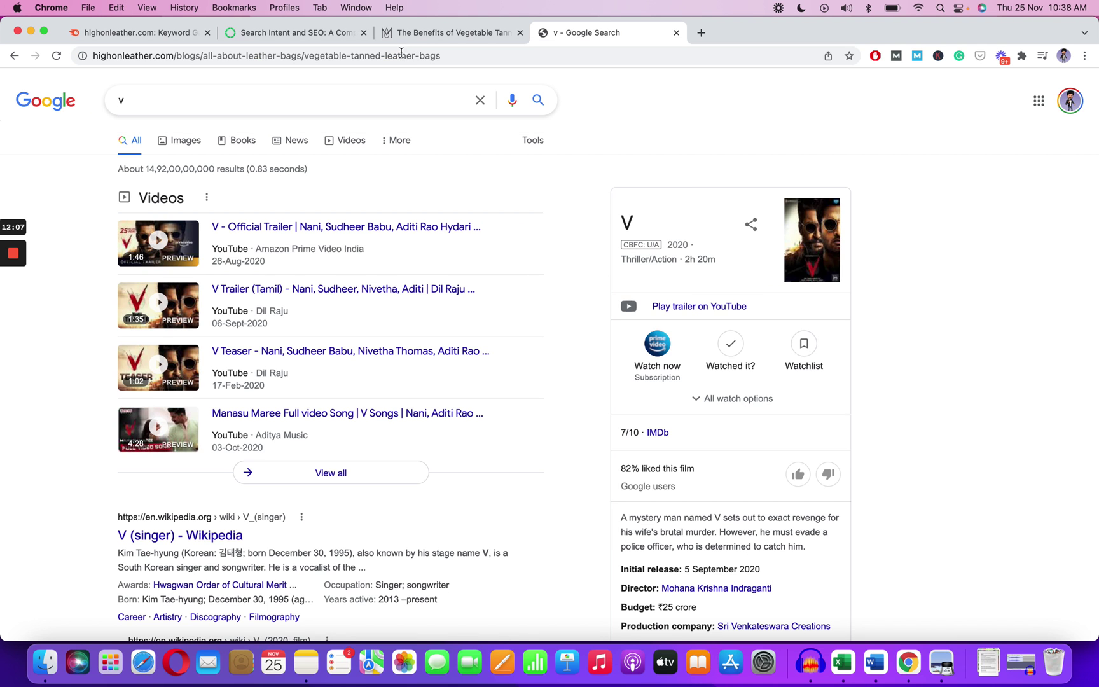
Step: Read through mahileather.com's article on the benefits of vegetable tanned leather, examining its title, headings and content
{"action": "left_click", "coordinate": [441, 34]}
{"action": "scroll", "coordinate": [252, 447], "scroll_direction": "down", "scroll_amount": 5}
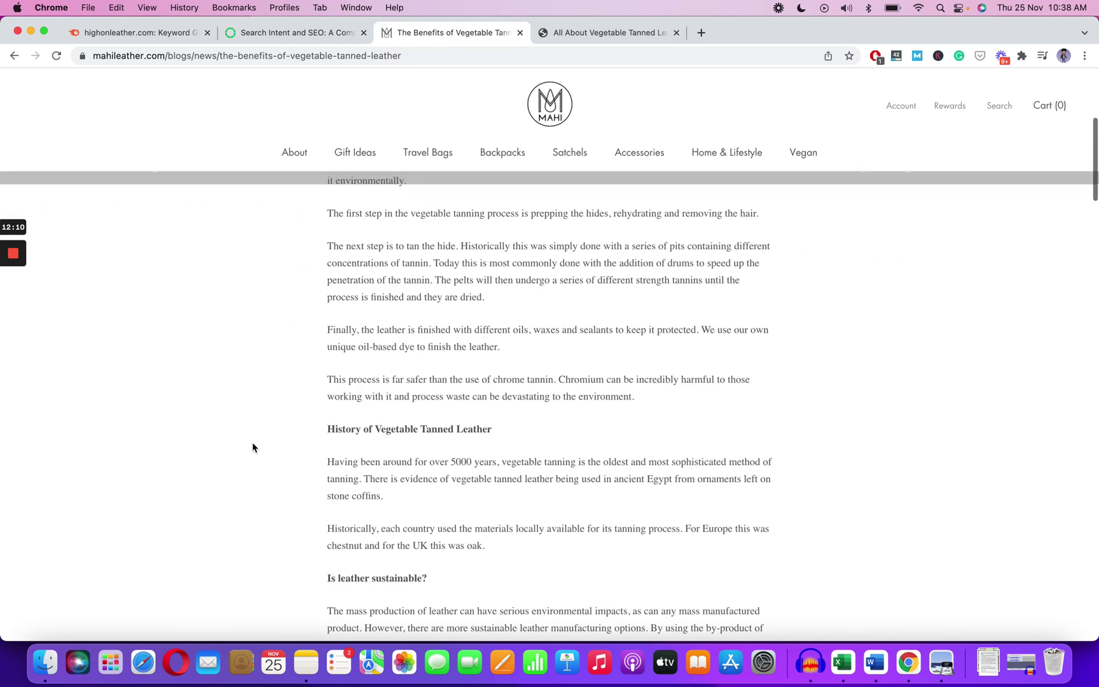
{"action": "scroll", "coordinate": [253, 447], "scroll_direction": "down", "scroll_amount": 10}
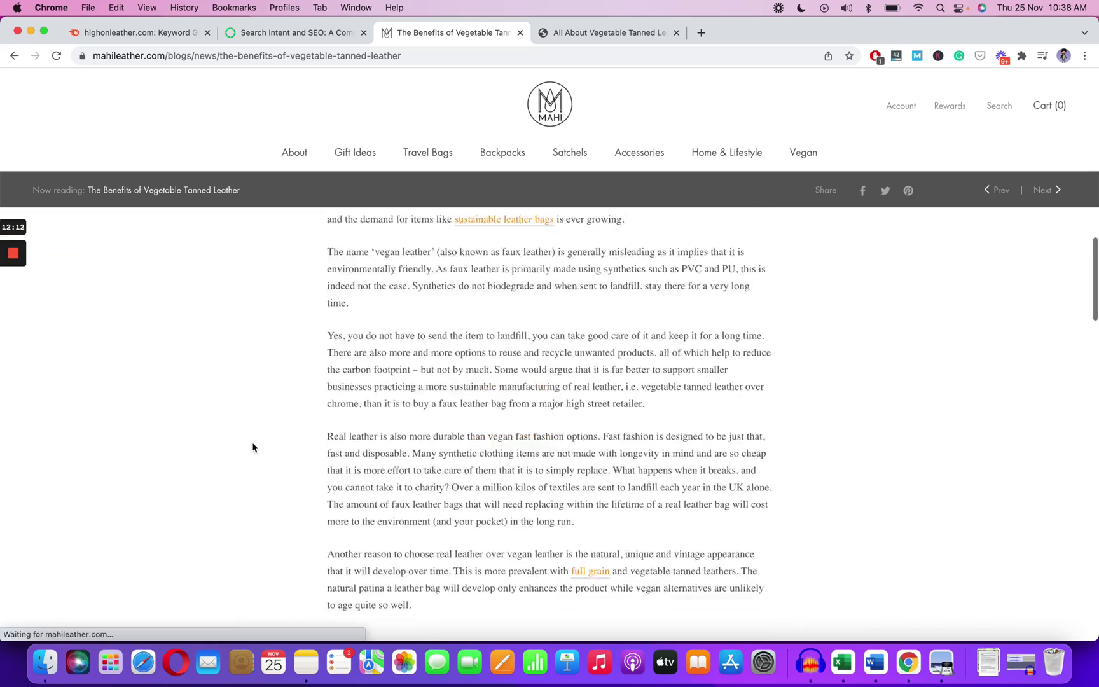
{"action": "scroll", "coordinate": [253, 447], "scroll_direction": "down", "scroll_amount": 7}
{"action": "scroll", "coordinate": [253, 448], "scroll_direction": "up", "scroll_amount": 3}
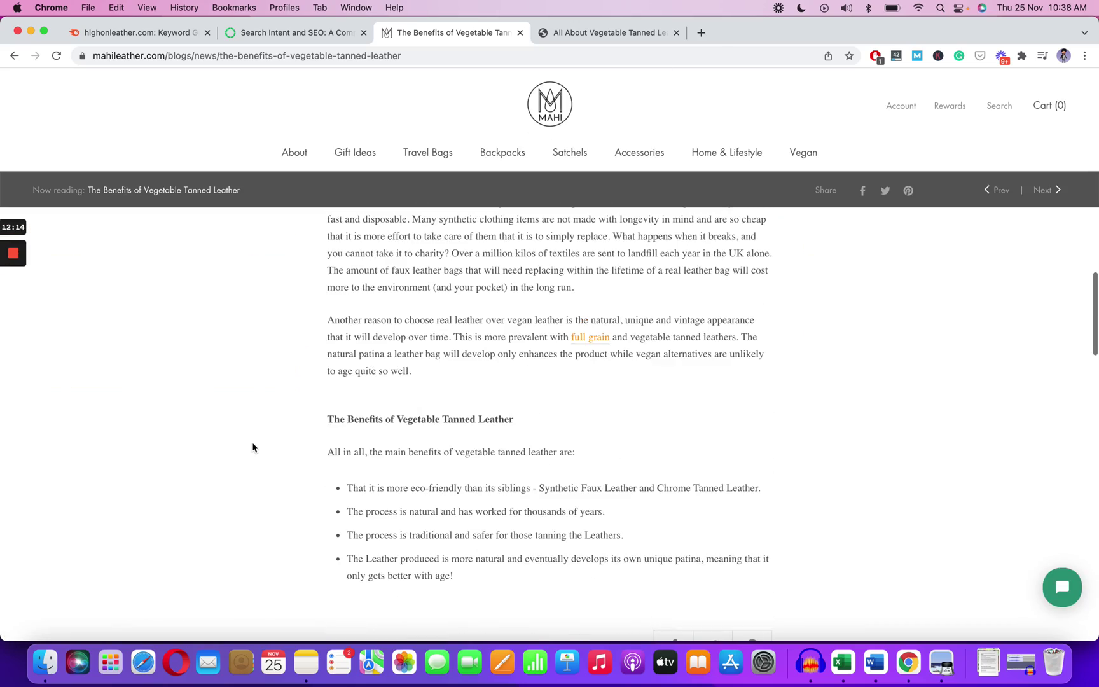
{"action": "scroll", "coordinate": [253, 447], "scroll_direction": "up", "scroll_amount": 15}
{"action": "scroll", "coordinate": [321, 493], "scroll_direction": "up", "scroll_amount": 3}
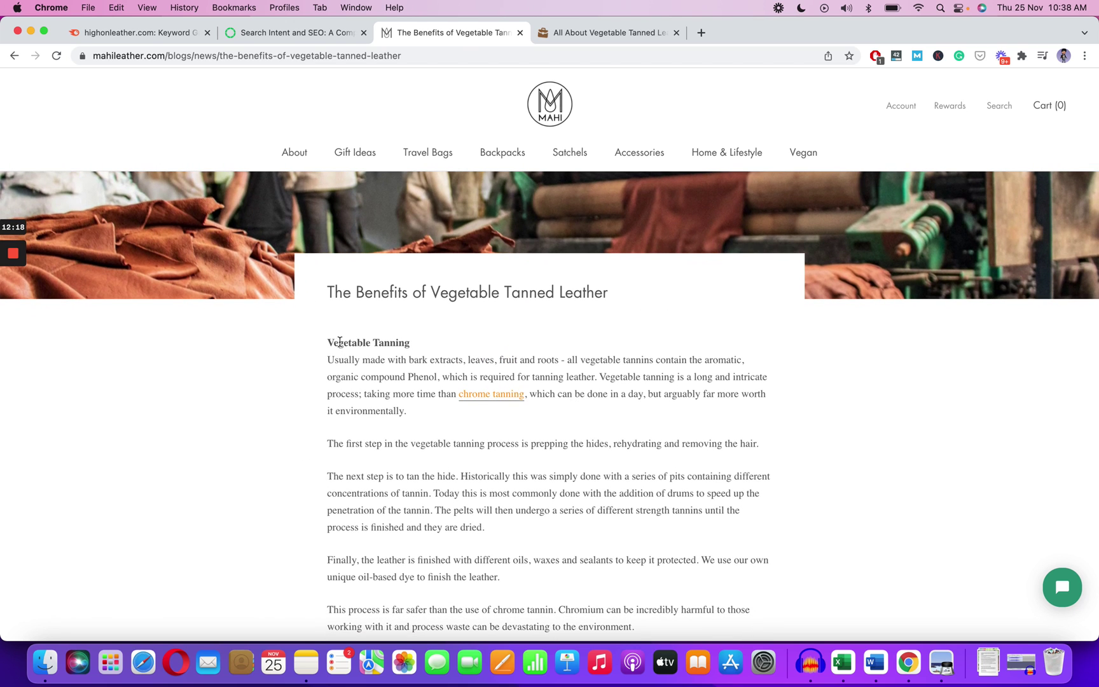
{"action": "triple_click", "coordinate": [337, 300]}
Step: Copy the URL of the mahileather.com article and return to the Keyword Gap table
{"action": "double_click", "coordinate": [323, 56]}
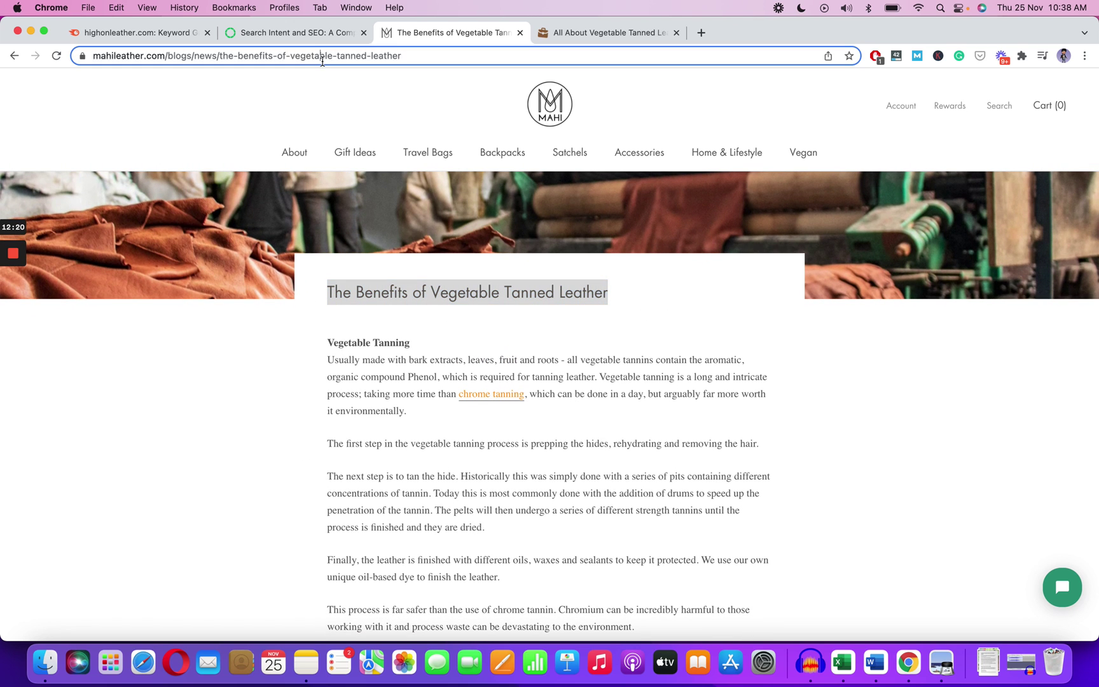
{"action": "triple_click", "coordinate": [323, 56]}
{"action": "key", "text": "ctrl+c"}
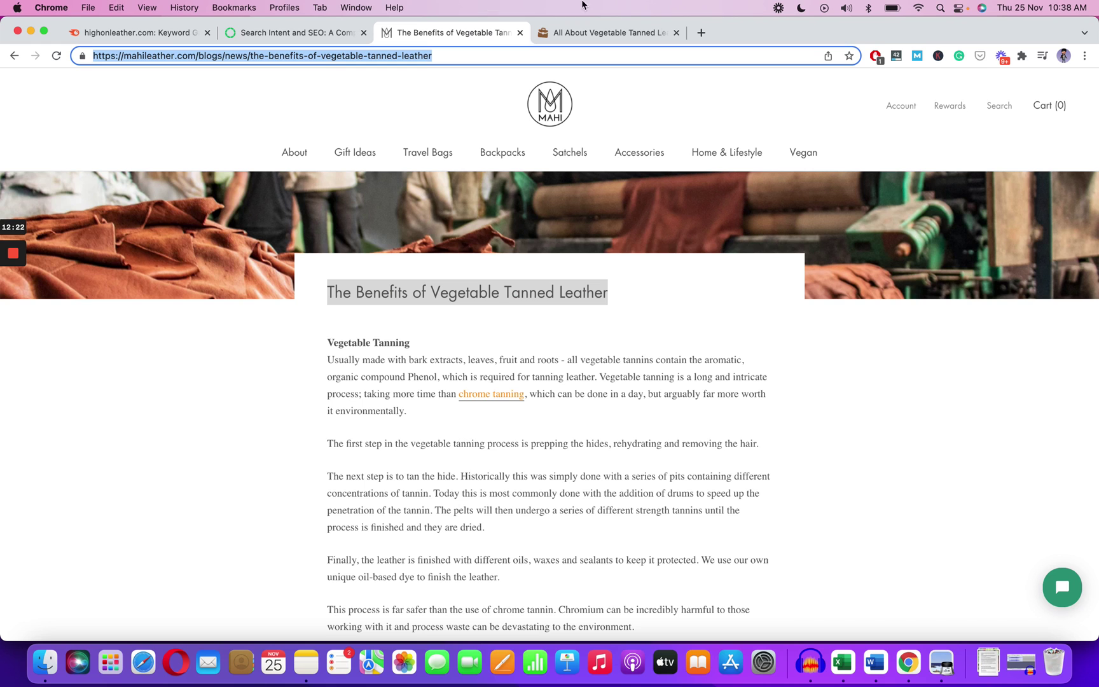
{"action": "left_click", "coordinate": [581, 33]}
{"action": "left_click", "coordinate": [286, 37]}
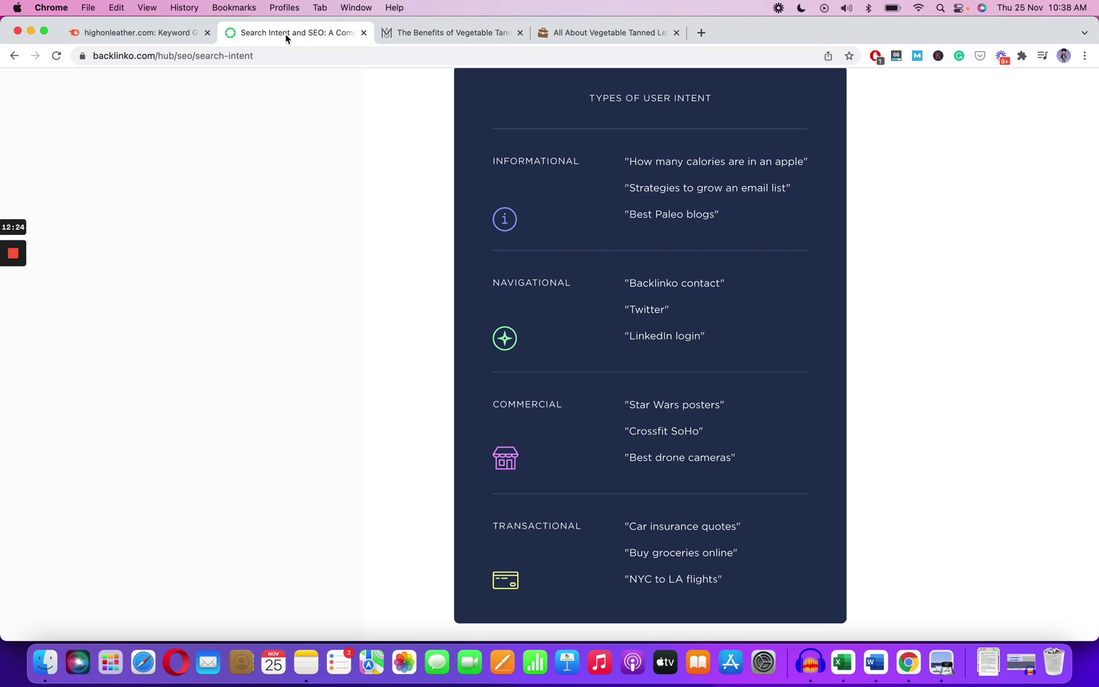
{"action": "left_click", "coordinate": [140, 42]}
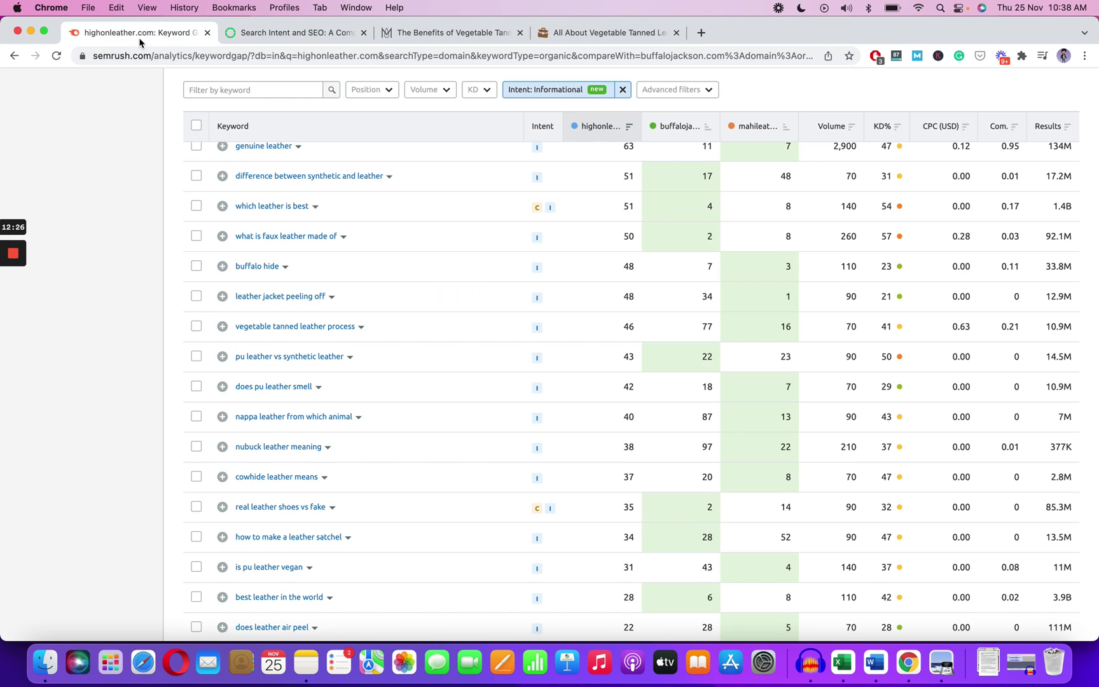
Step: Examine the search volume and keyword difficulty of the shared informational keywords
{"action": "scroll", "coordinate": [932, 306], "scroll_direction": "up", "scroll_amount": 8}
{"action": "scroll", "coordinate": [882, 365], "scroll_direction": "down", "scroll_amount": 2}
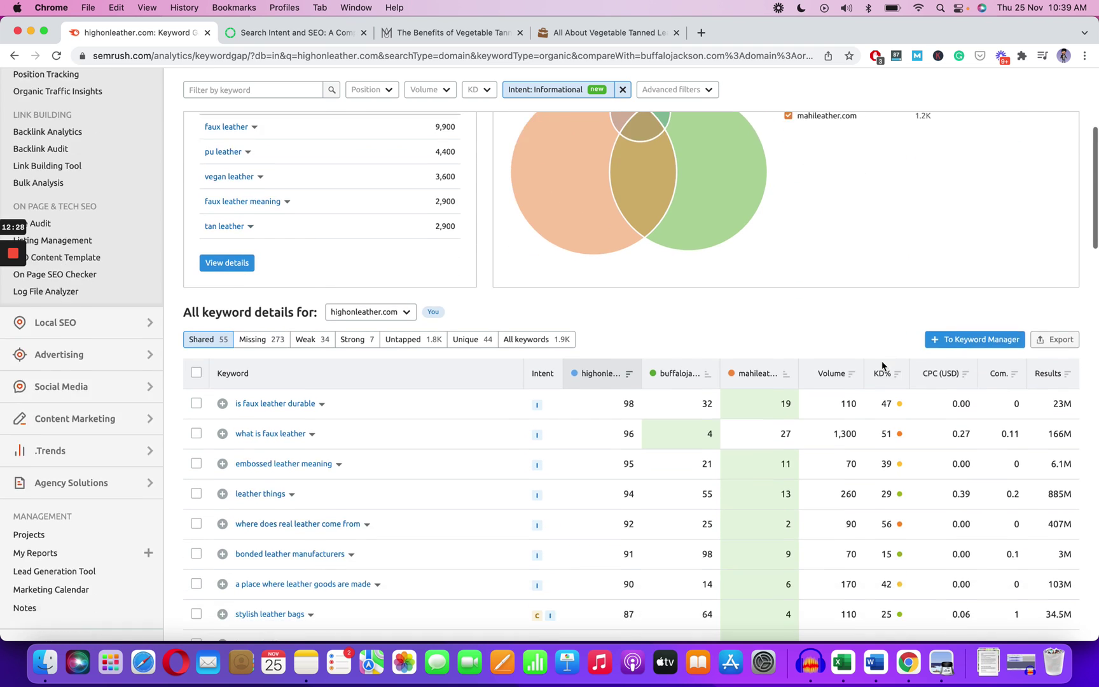
{"action": "scroll", "coordinate": [881, 365], "scroll_direction": "down", "scroll_amount": 3}
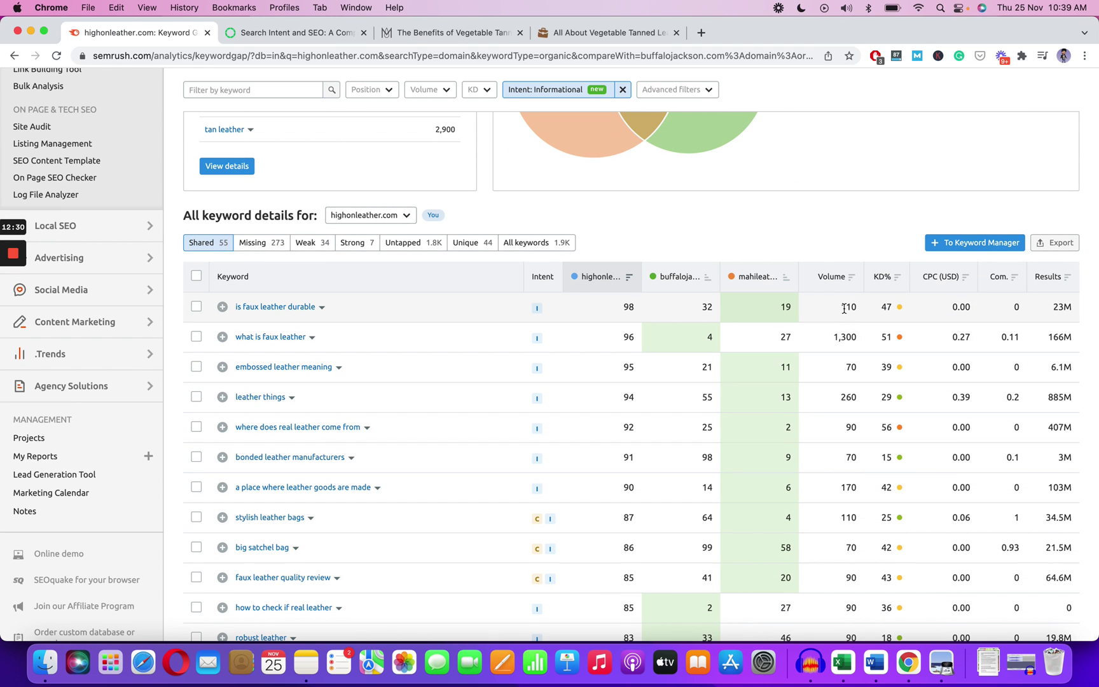
{"action": "mouse_move", "coordinate": [887, 307]}
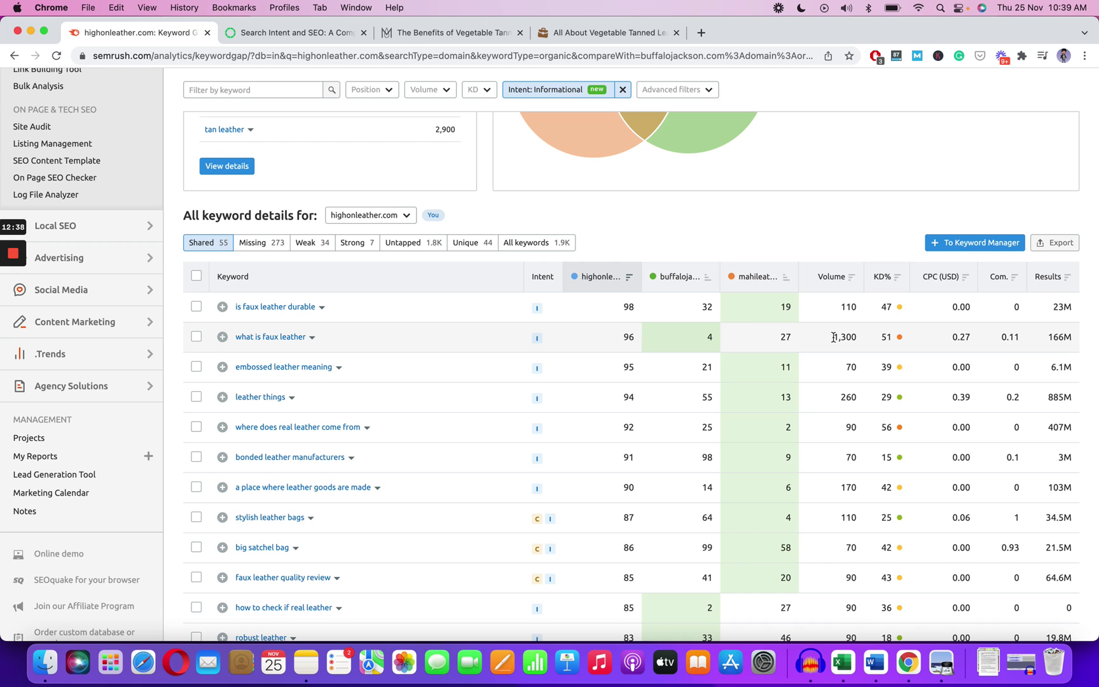
{"action": "left_click_drag", "start_coordinate": [853, 338], "coordinate": [862, 343]}
{"action": "left_click", "coordinate": [862, 344]}
{"action": "scroll", "coordinate": [862, 343], "scroll_direction": "down", "scroll_amount": 10}
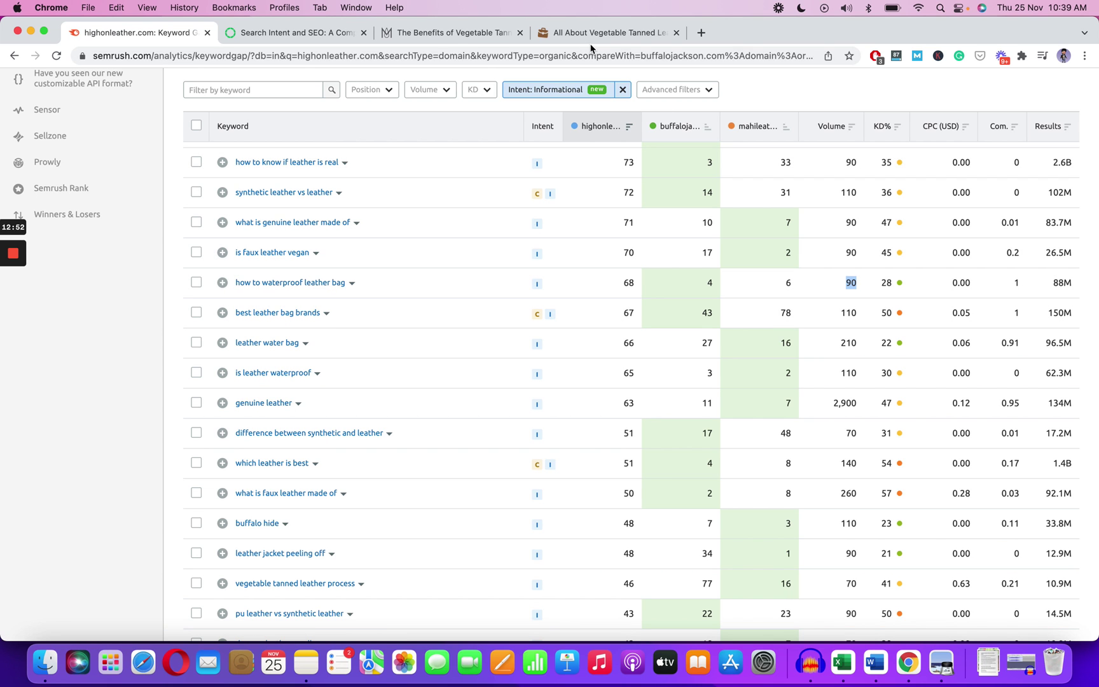
Step: Analyse the copied mahileather.com vegetable tanned leather article in Domain Overview, with the search scope set to Exact URL
{"action": "left_click", "coordinate": [450, 34]}
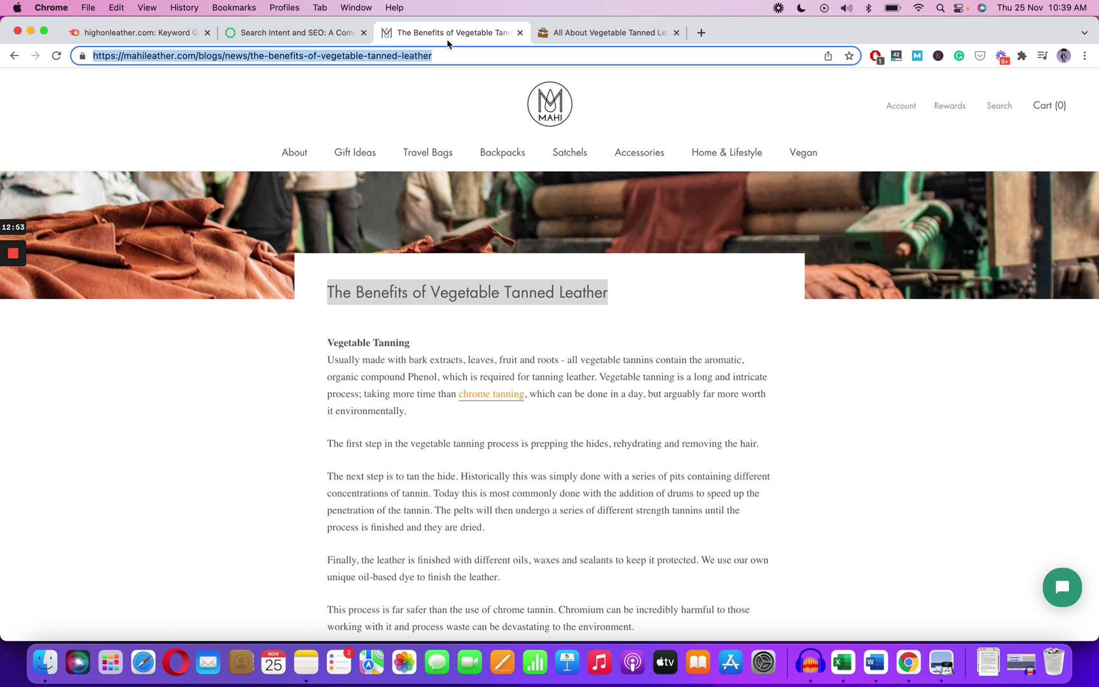
{"action": "left_click", "coordinate": [154, 35]}
{"action": "scroll", "coordinate": [343, 245], "scroll_direction": "up", "scroll_amount": 10}
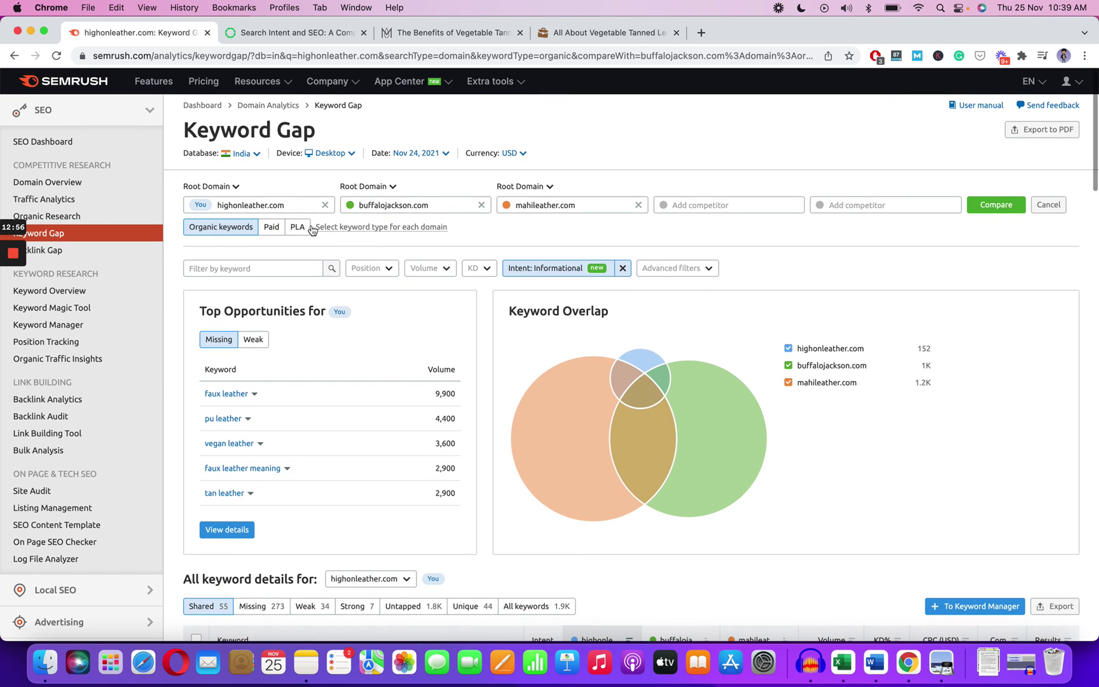
{"action": "left_click", "coordinate": [89, 184]}
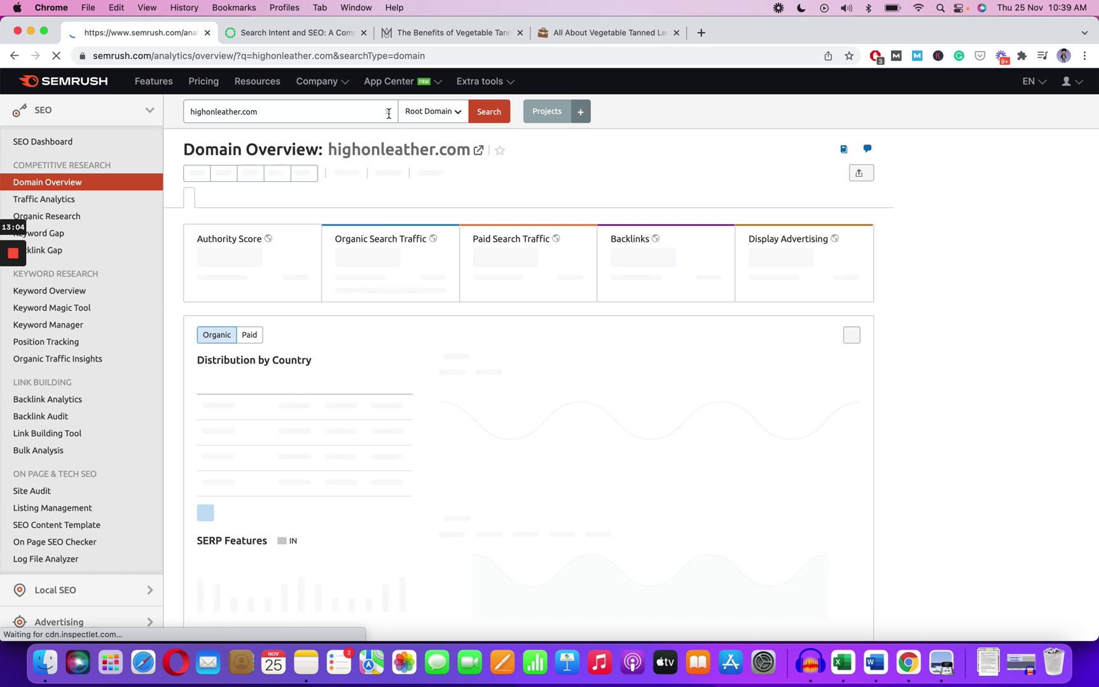
{"action": "left_click", "coordinate": [388, 112]}
{"action": "key", "text": "ctrl+v"}
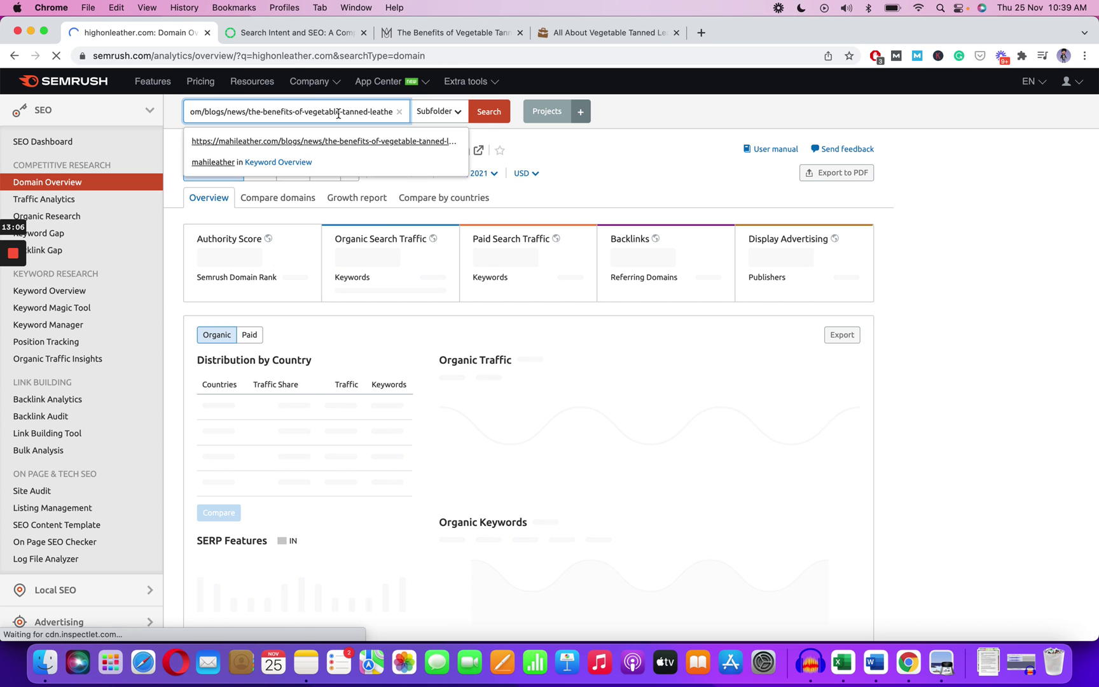
{"action": "left_click", "coordinate": [442, 114]}
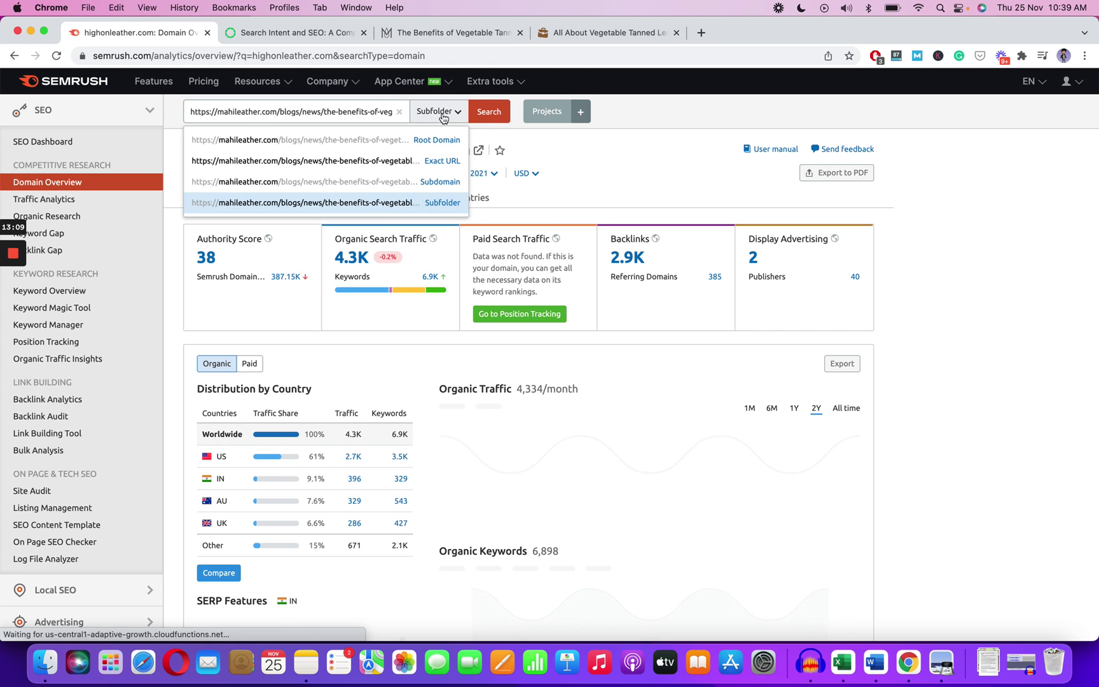
{"action": "left_click", "coordinate": [375, 161]}
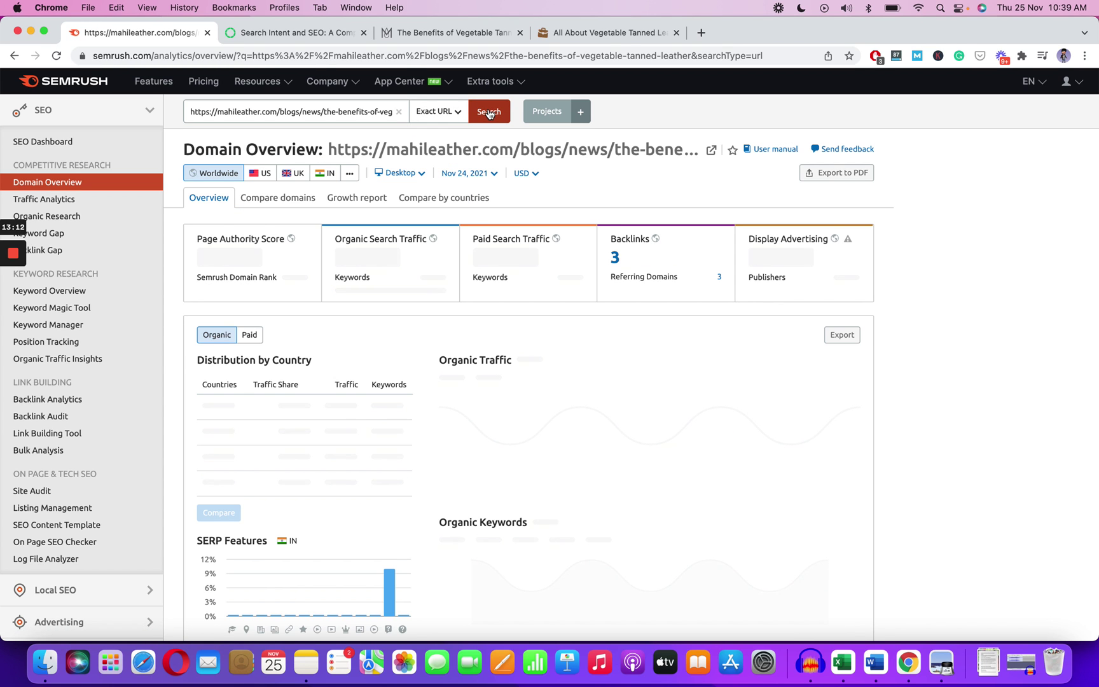
Step: Look over the article's traffic and keyword overview and open the full details of its top organic keywords
{"action": "scroll", "coordinate": [641, 384], "scroll_direction": "down", "scroll_amount": 10}
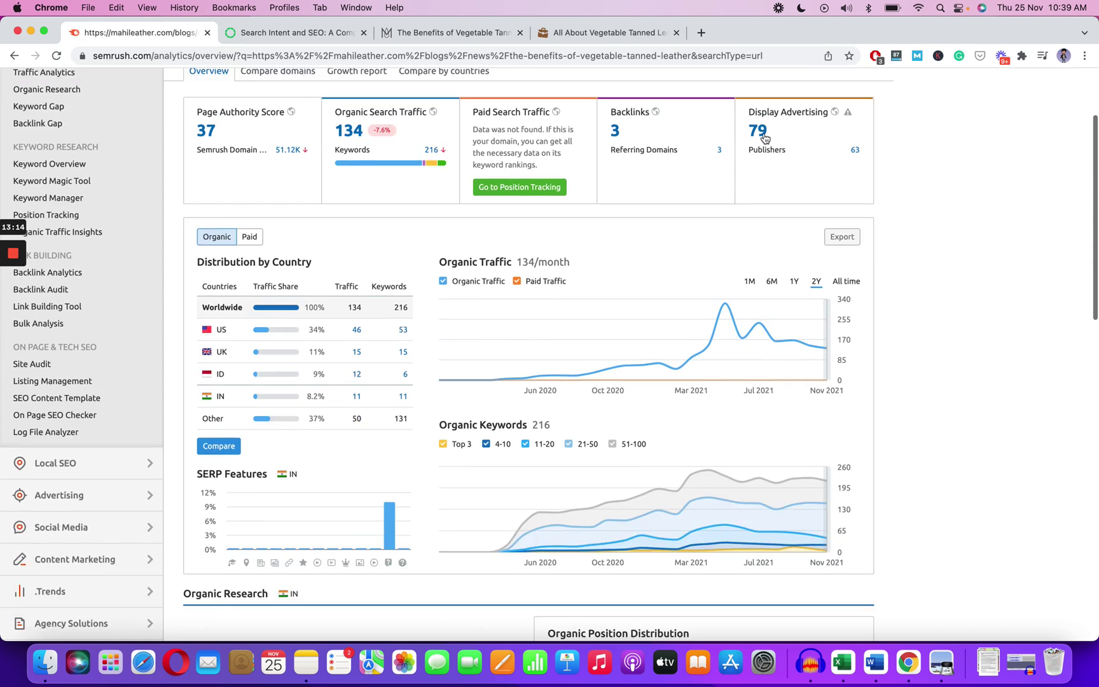
{"action": "scroll", "coordinate": [498, 458], "scroll_direction": "down", "scroll_amount": 3}
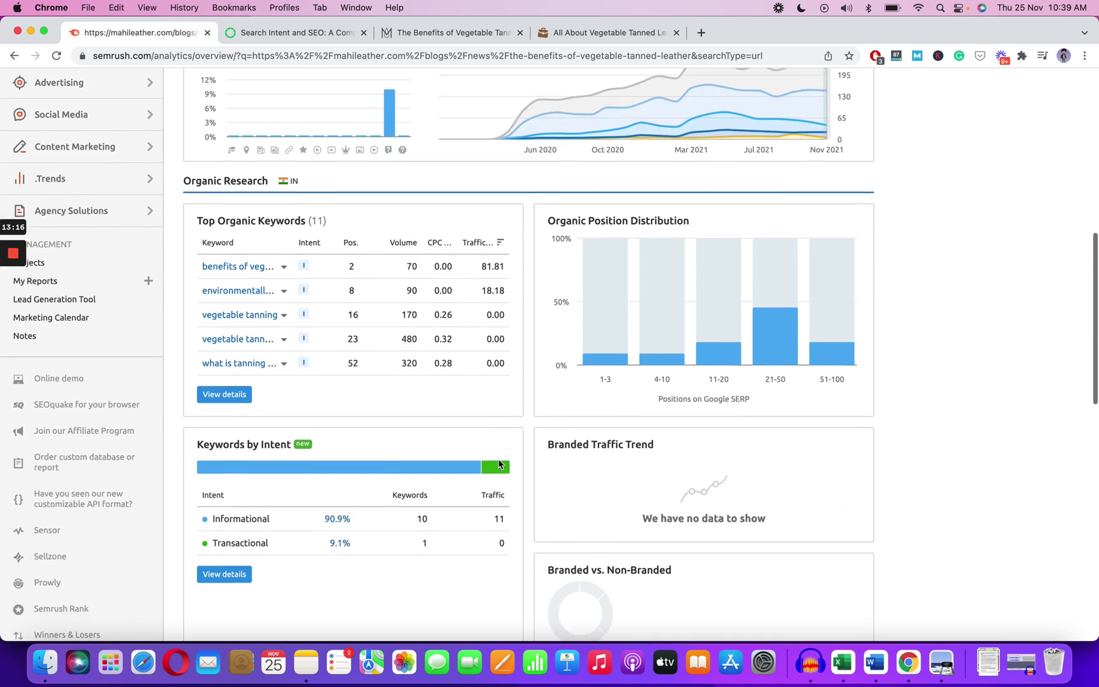
{"action": "left_click", "coordinate": [224, 370]}
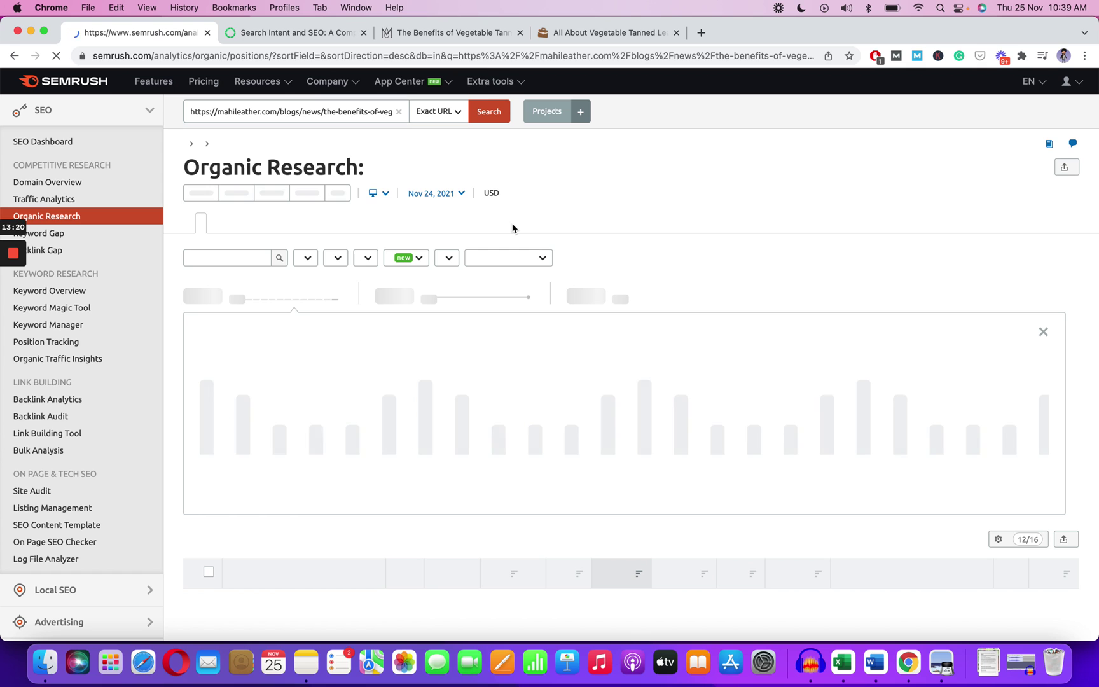
Step: Examine the intent, position, volume and keyword difficulty of the organic keywords the mahileather.com article ranks for
{"action": "scroll", "coordinate": [736, 266], "scroll_direction": "down", "scroll_amount": 3}
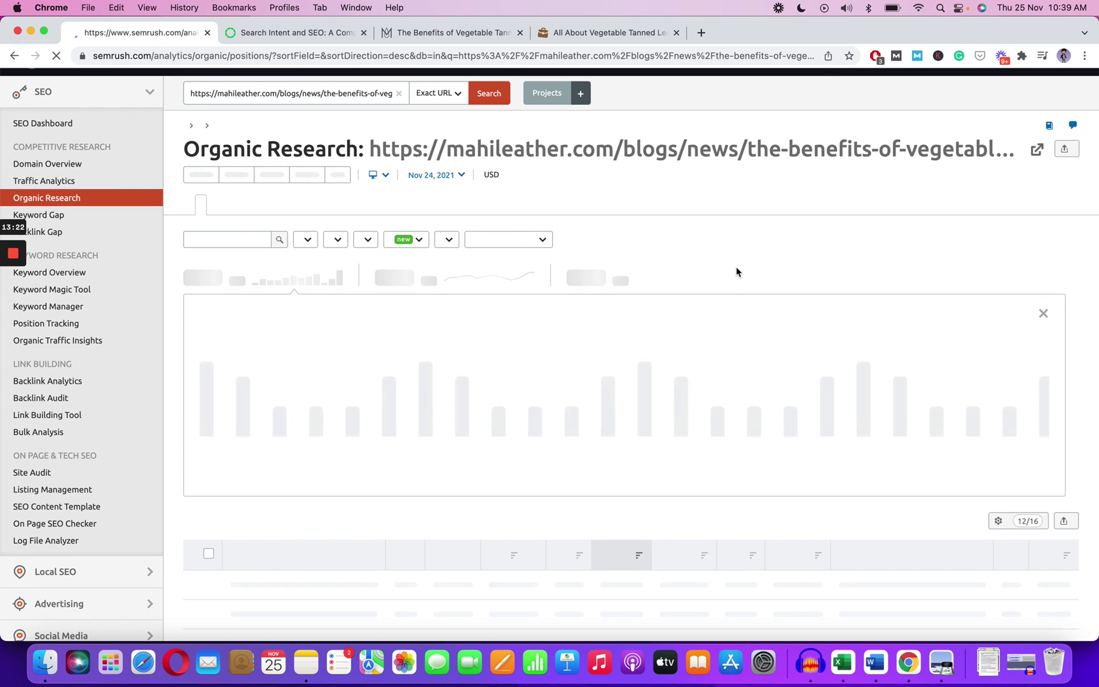
{"action": "scroll", "coordinate": [735, 266], "scroll_direction": "down", "scroll_amount": 6}
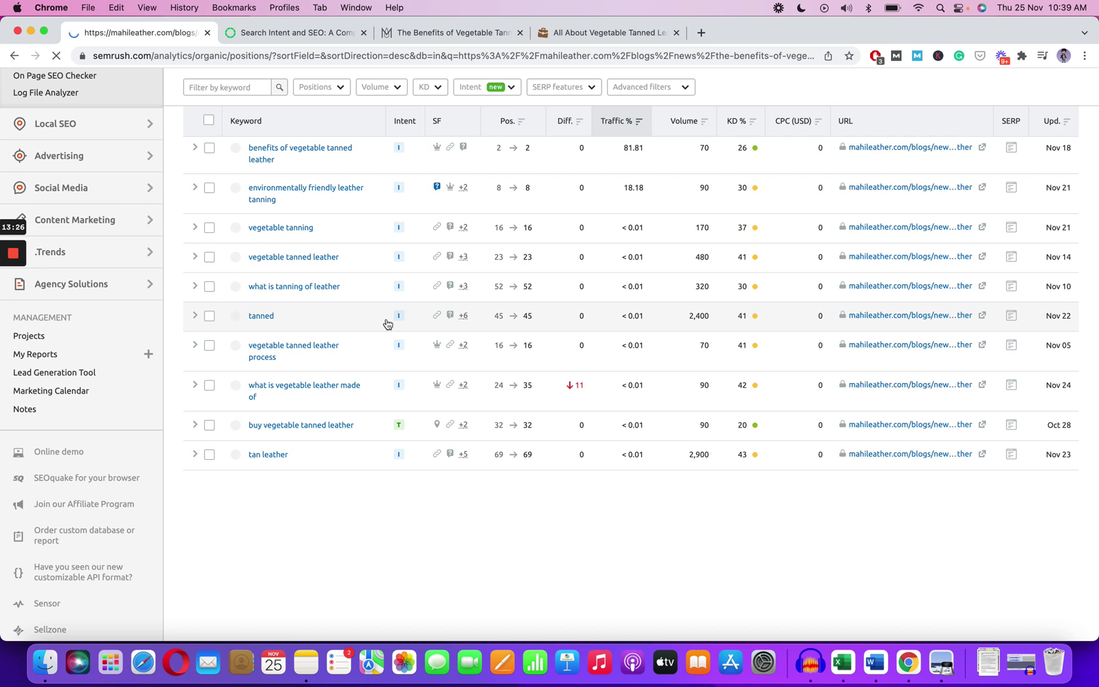
{"action": "scroll", "coordinate": [387, 324], "scroll_direction": "up", "scroll_amount": 2}
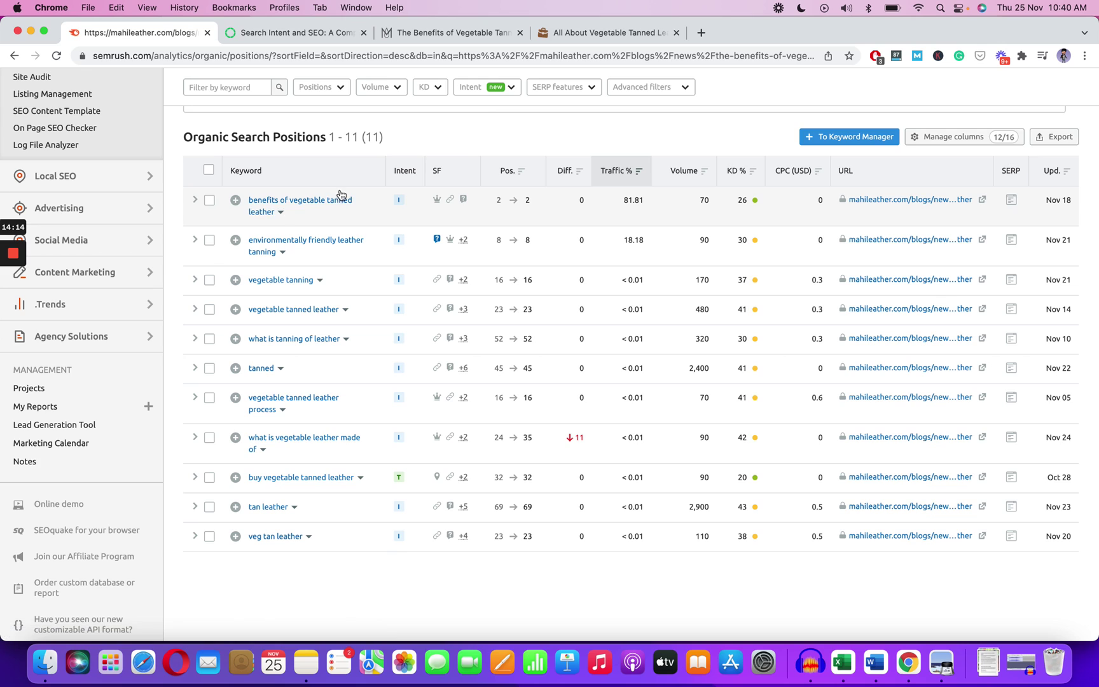
Step: Dismiss the giveaway notification on the highonleather.com vegetable tanned leather article and look through its sections
{"action": "left_click", "coordinate": [595, 41]}
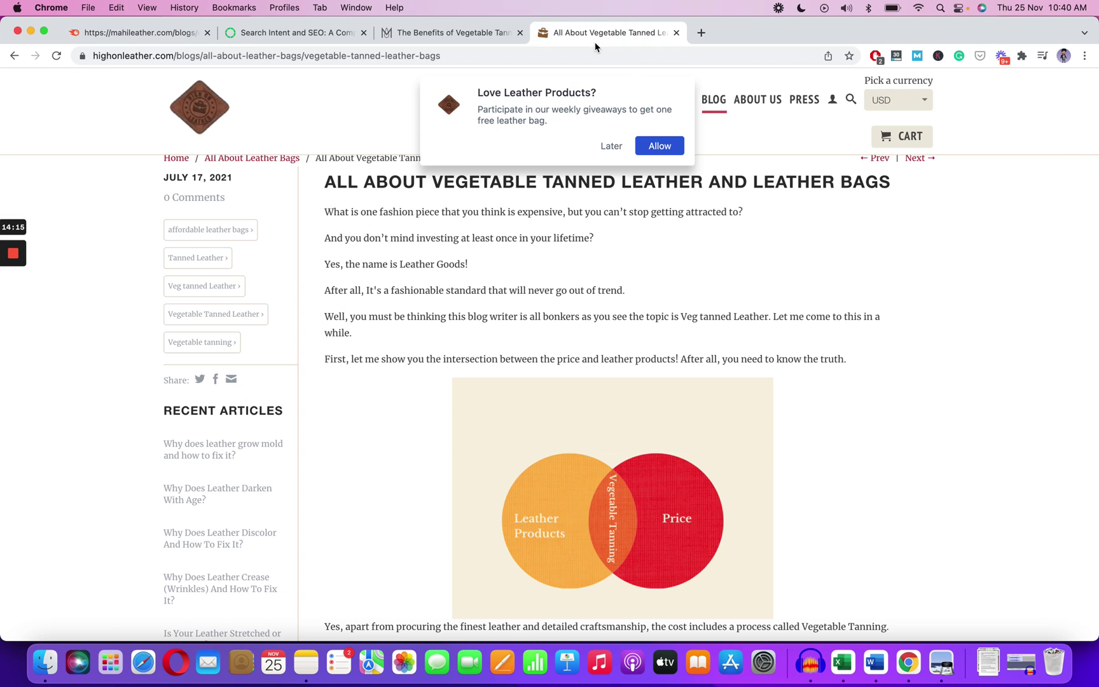
{"action": "left_click", "coordinate": [611, 146]}
{"action": "scroll", "coordinate": [502, 356], "scroll_direction": "down", "scroll_amount": 2}
{"action": "scroll", "coordinate": [514, 356], "scroll_direction": "down", "scroll_amount": 20}
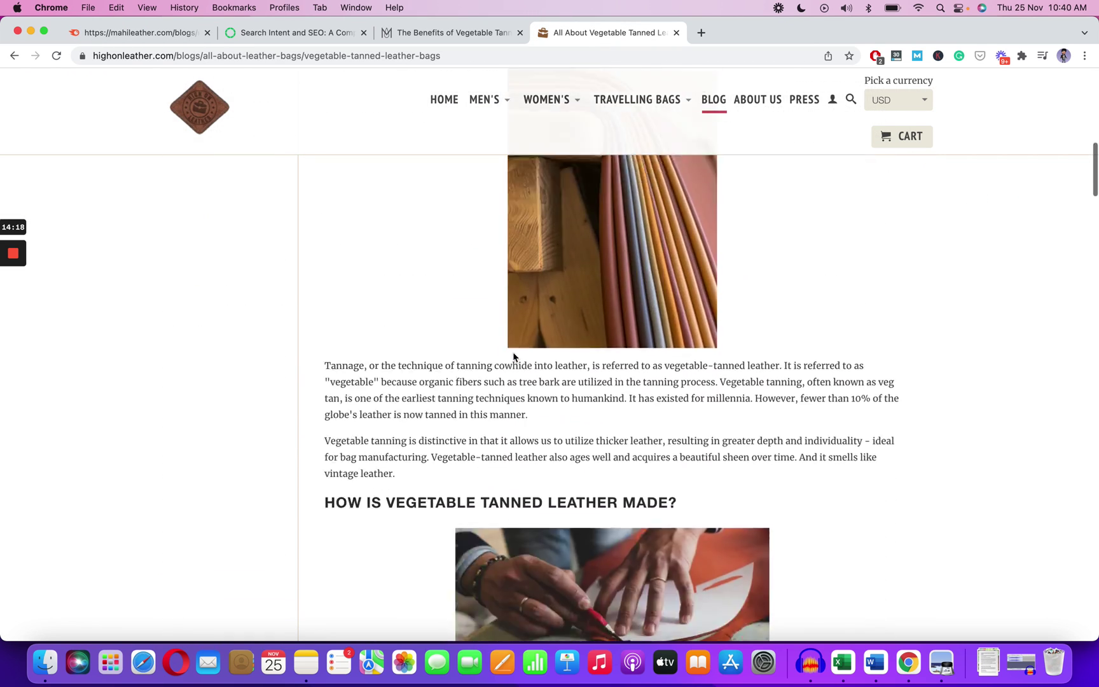
Step: Return to the Organic Research report and review the intent labels of the mahileather.com article's keywords, down to "veg tan leather"
{"action": "left_click", "coordinate": [135, 33]}
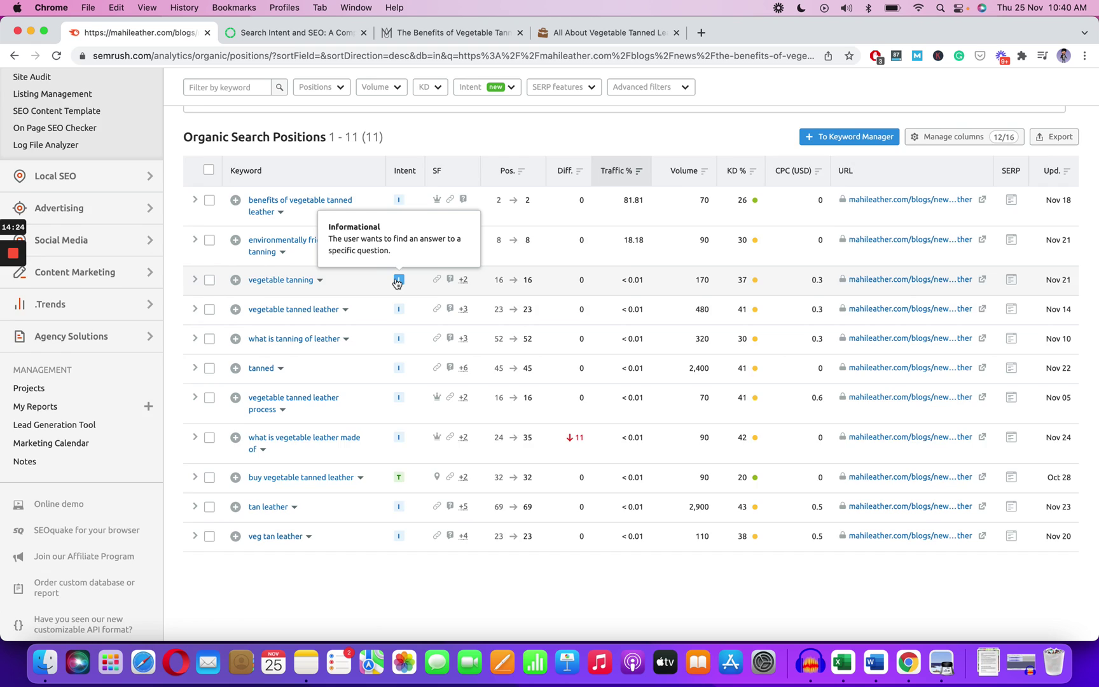
{"action": "scroll", "coordinate": [395, 284], "scroll_direction": "down", "scroll_amount": 1}
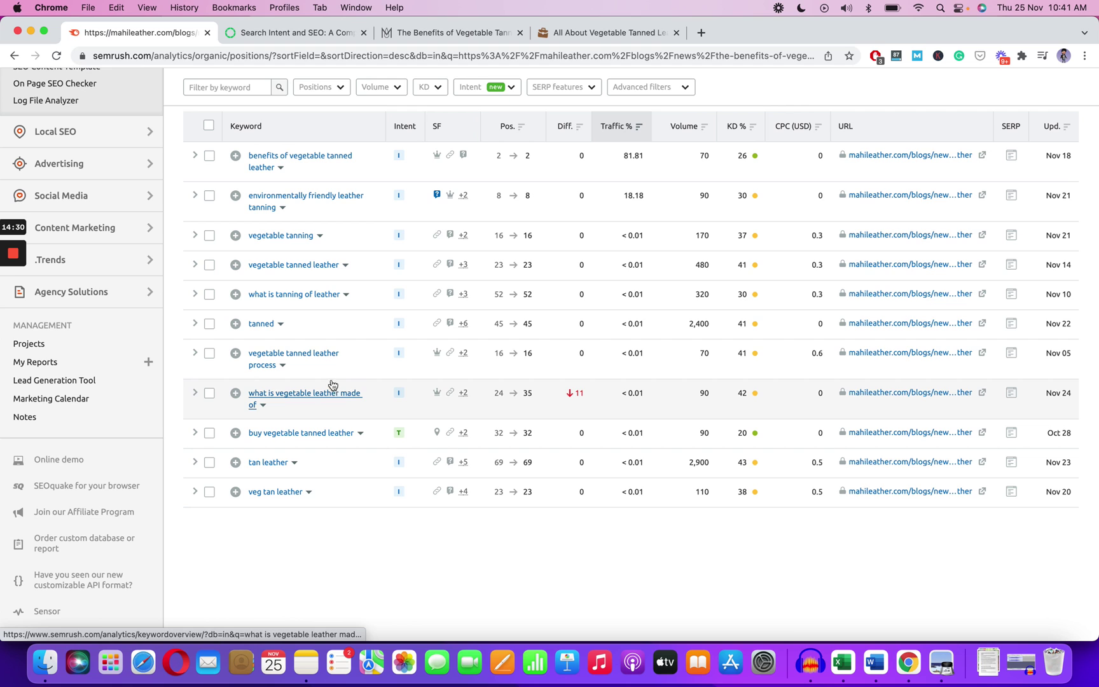
{"action": "scroll", "coordinate": [336, 387], "scroll_direction": "down", "scroll_amount": 3}
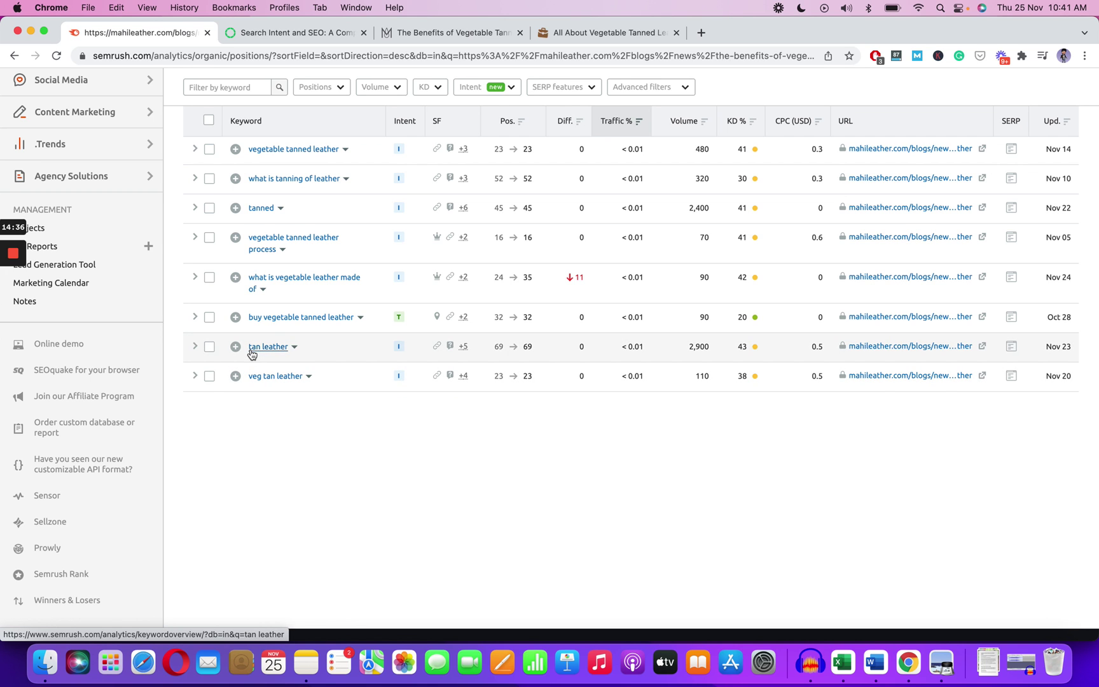
{"action": "scroll", "coordinate": [303, 388], "scroll_direction": "up", "scroll_amount": 5}
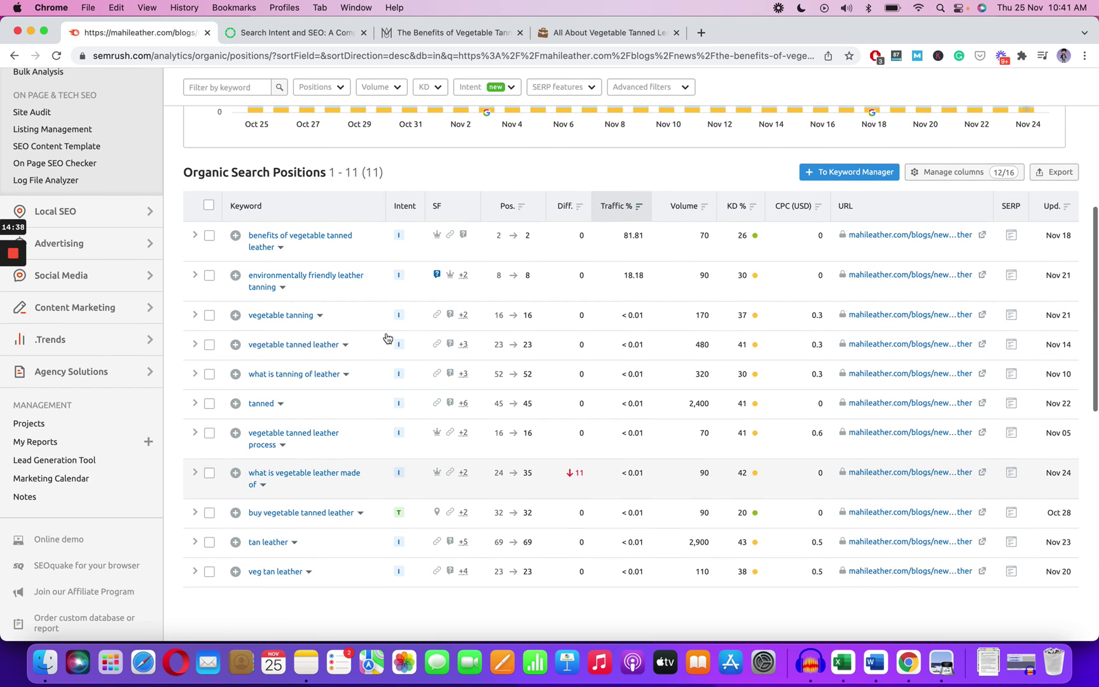
Step: Read through the mahileather.com article "The Benefits of Vegetable Tanned Leather" to compare its content with the ranking keywords
{"action": "left_click", "coordinate": [583, 35]}
{"action": "left_click", "coordinate": [430, 36]}
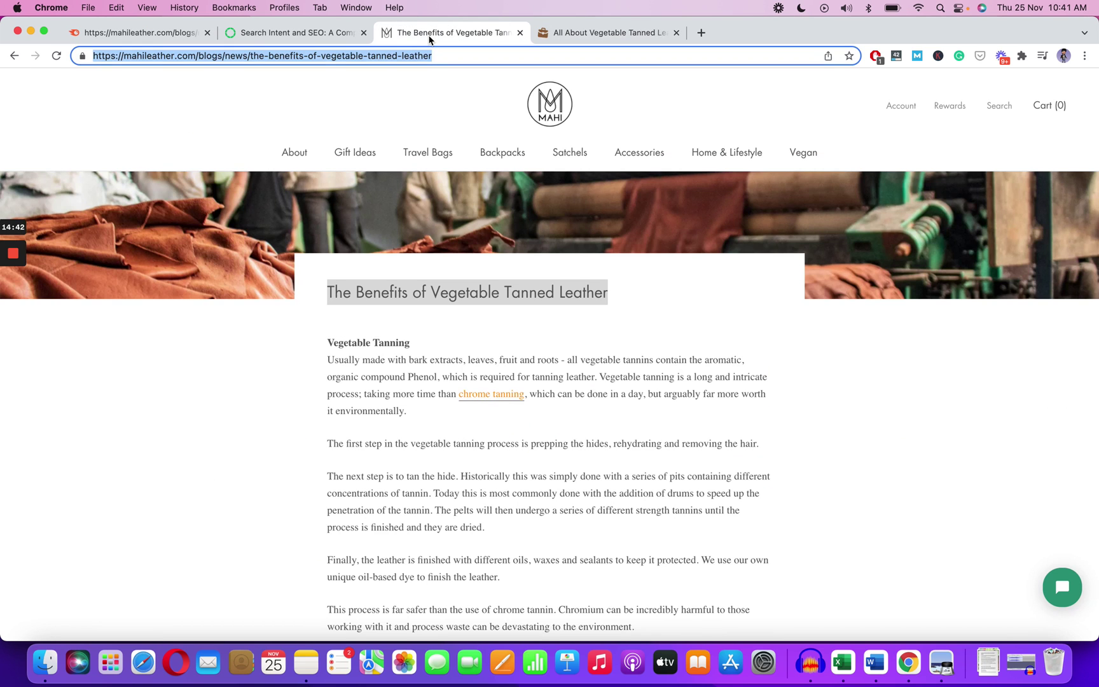
{"action": "scroll", "coordinate": [213, 488], "scroll_direction": "up", "scroll_amount": 3}
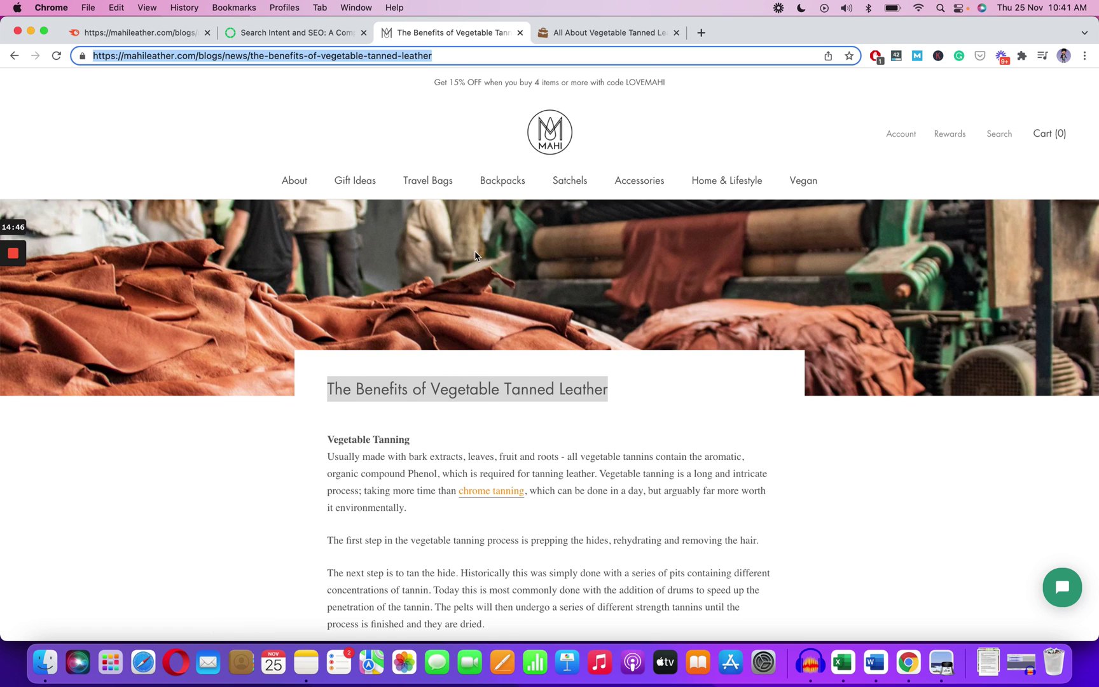
{"action": "scroll", "coordinate": [441, 425], "scroll_direction": "down", "scroll_amount": 10}
Step: Go back to the Organic Research report and review the article's Organic Keywords Trend and Organic Search Positions
{"action": "left_click", "coordinate": [155, 31]}
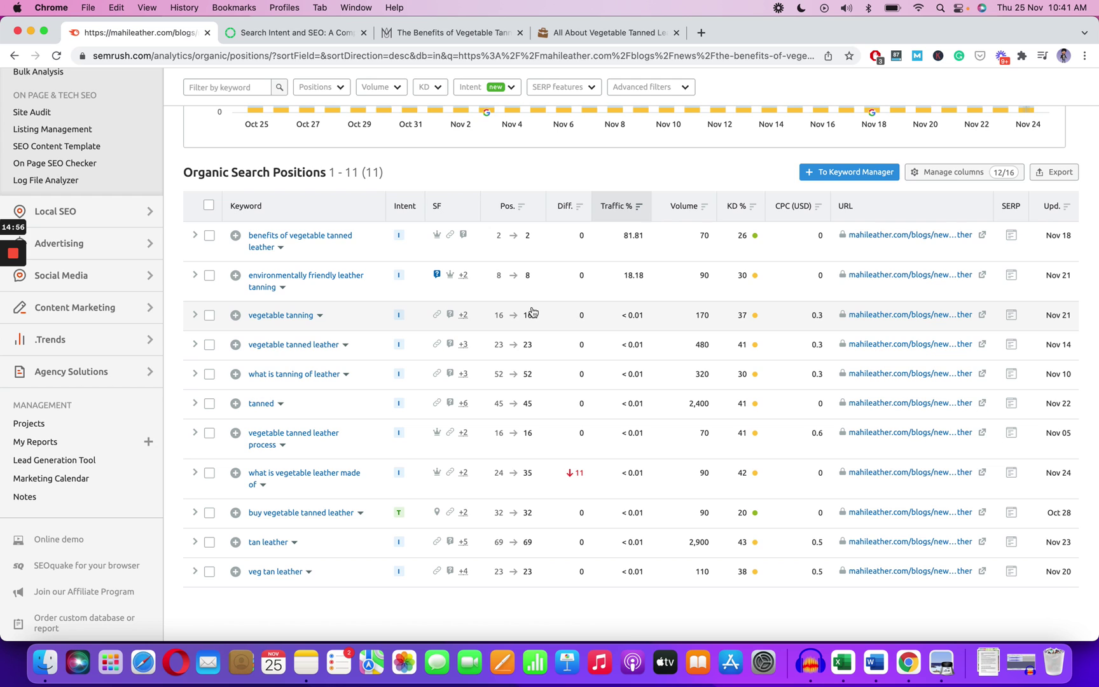
{"action": "scroll", "coordinate": [532, 312], "scroll_direction": "up", "scroll_amount": 10}
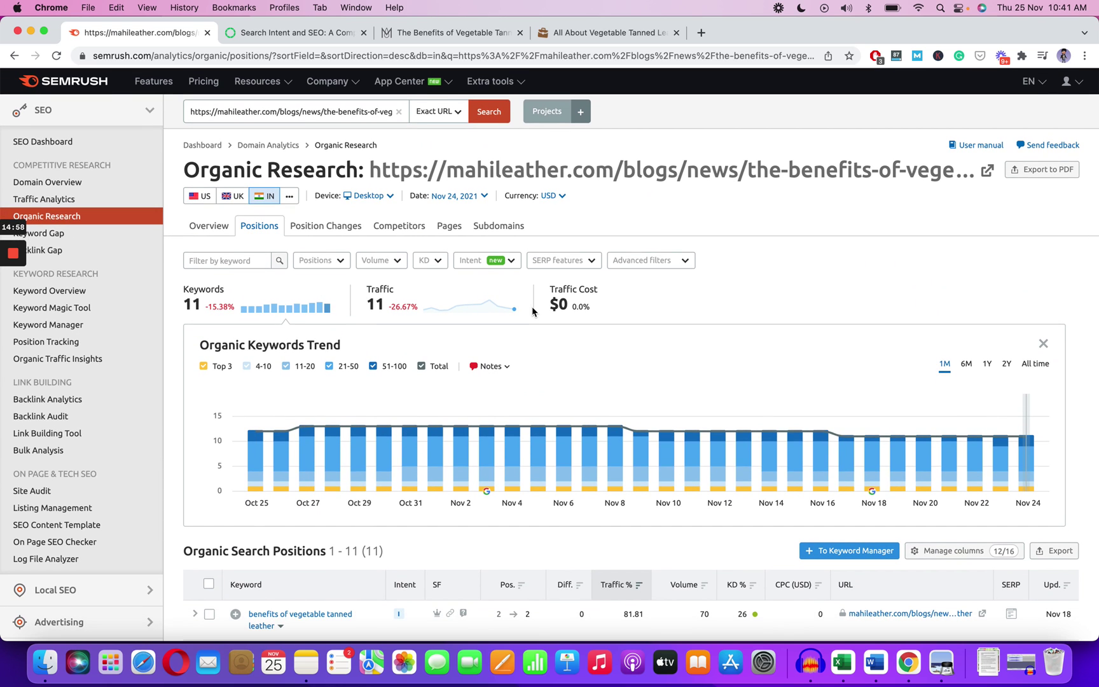
{"action": "scroll", "coordinate": [532, 311], "scroll_direction": "down", "scroll_amount": 5}
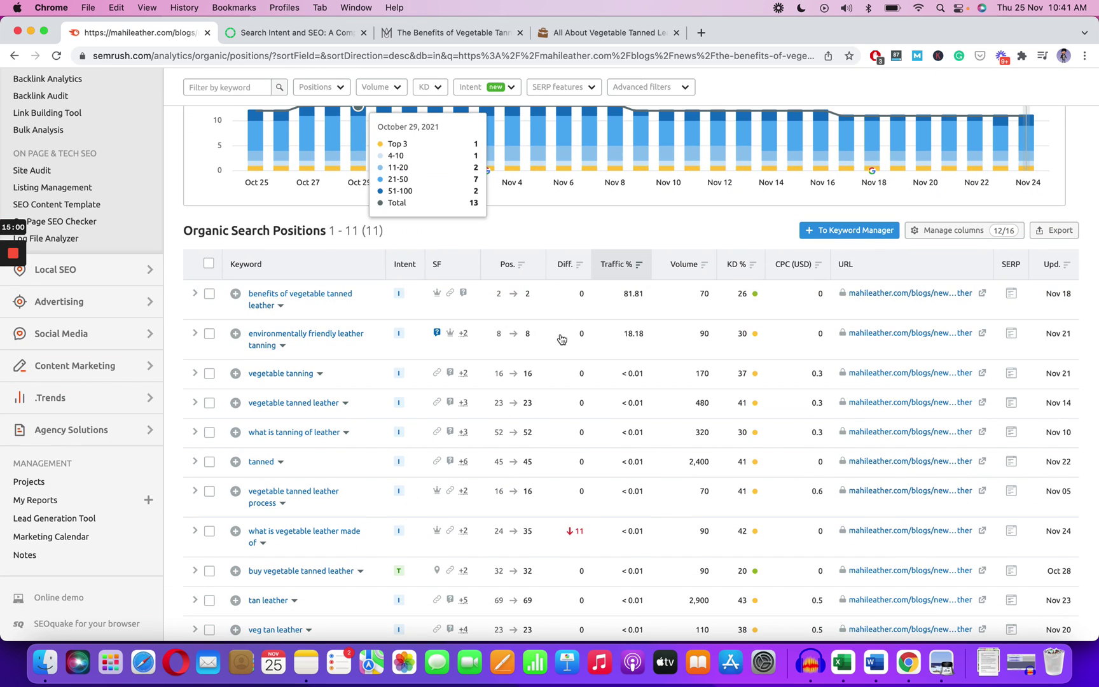
Step: View the Commercial Intent.jpg blog linking diagram in Preview, and return to the Organic Research report in Chrome
{"action": "left_click", "coordinate": [941, 662]}
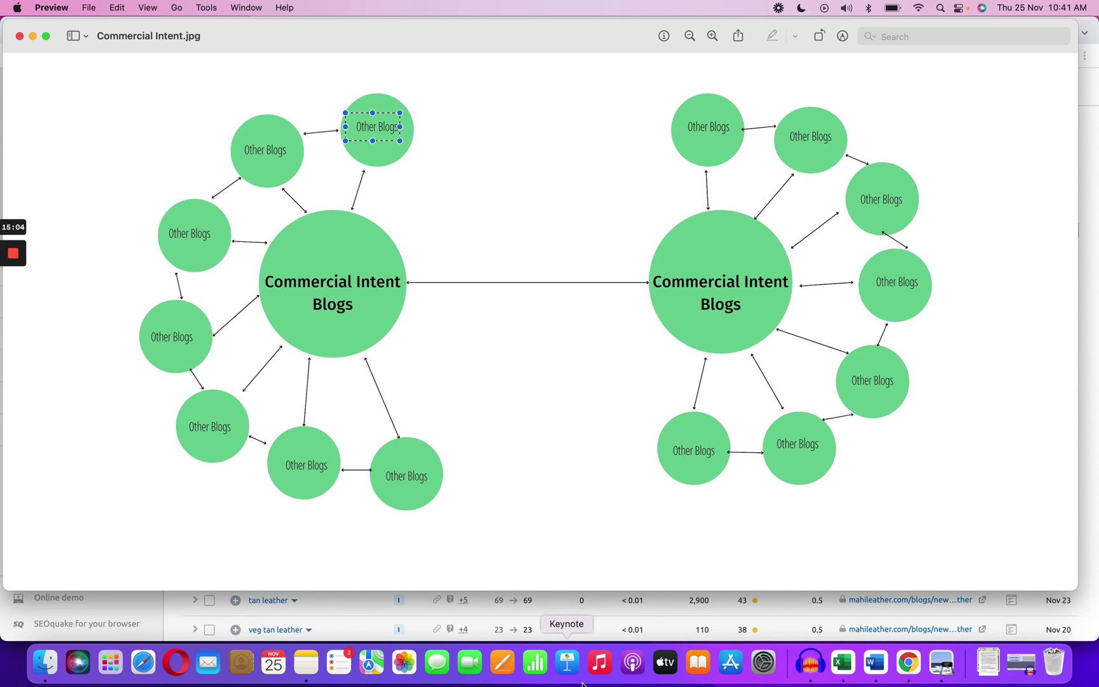
{"action": "left_click", "coordinate": [386, 613]}
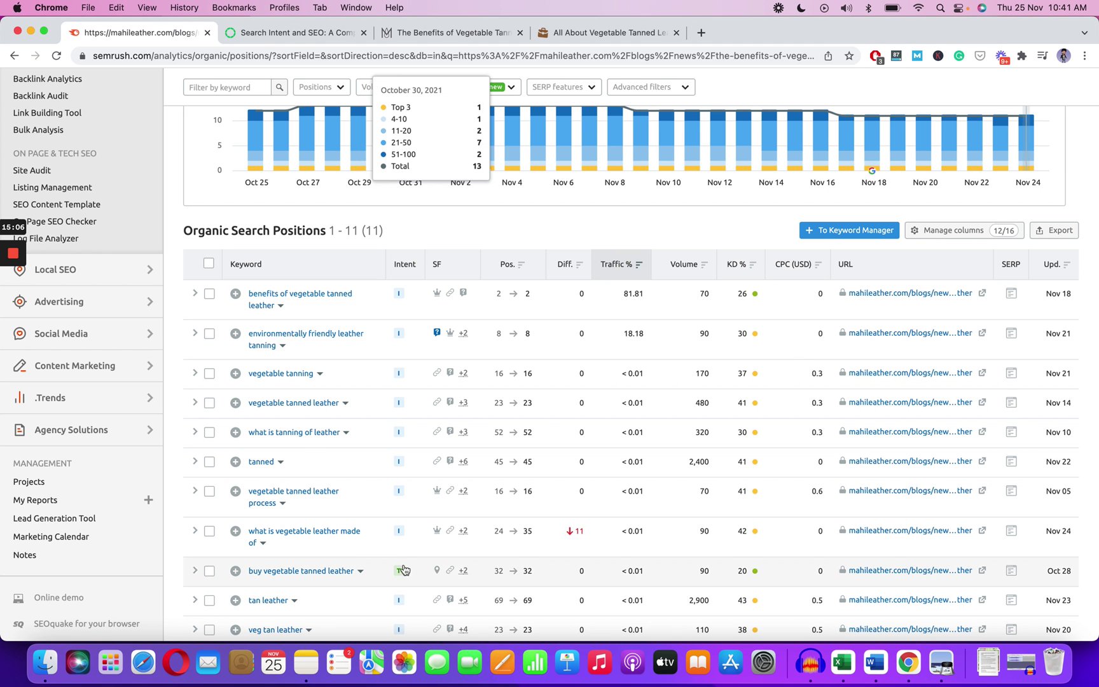
{"action": "scroll", "coordinate": [582, 400], "scroll_direction": "up", "scroll_amount": 5}
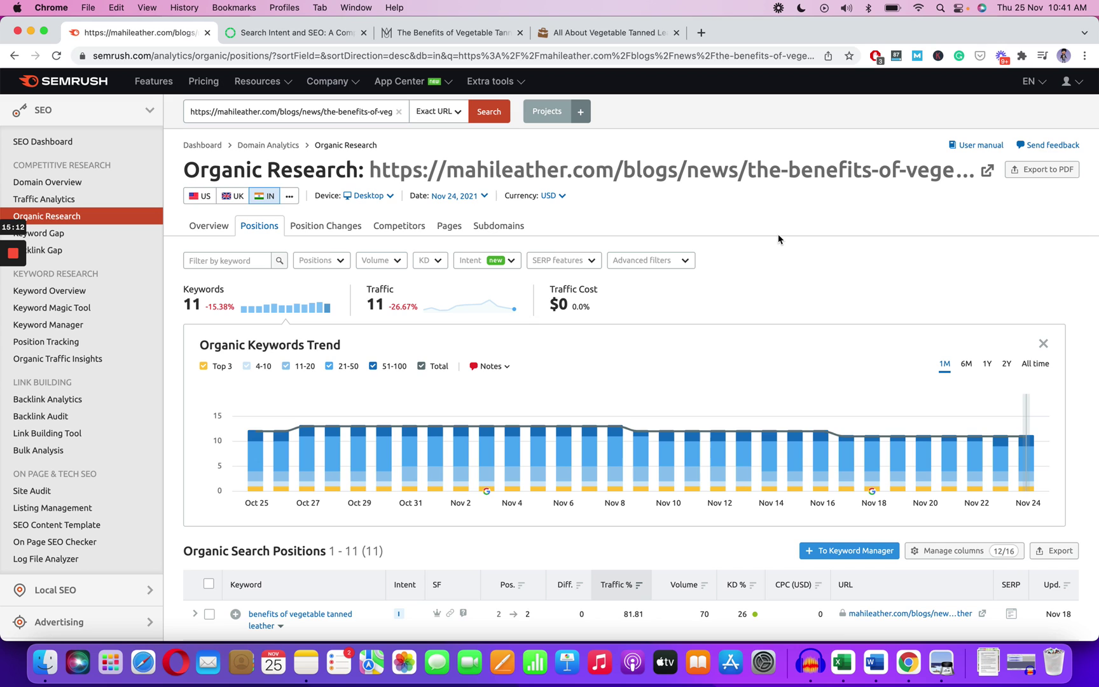
Step: Look over the SEO Dashboard and open the Domain Overview search page
{"action": "left_click", "coordinate": [66, 150]}
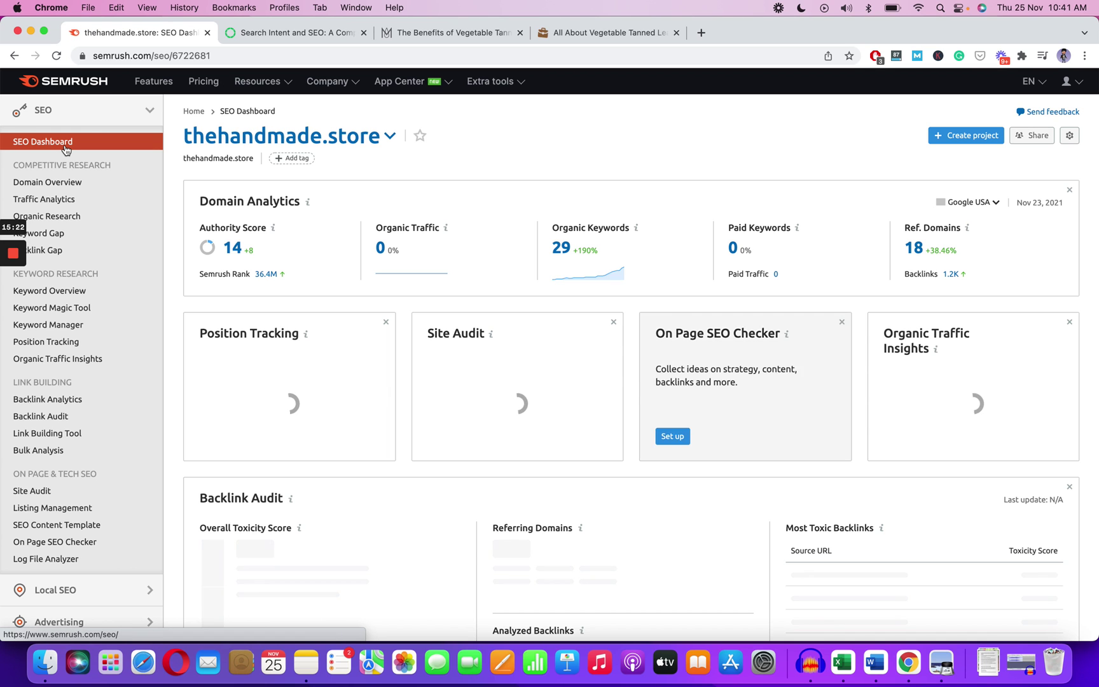
{"action": "scroll", "coordinate": [173, 288], "scroll_direction": "down", "scroll_amount": 2}
{"action": "left_click", "coordinate": [83, 136]}
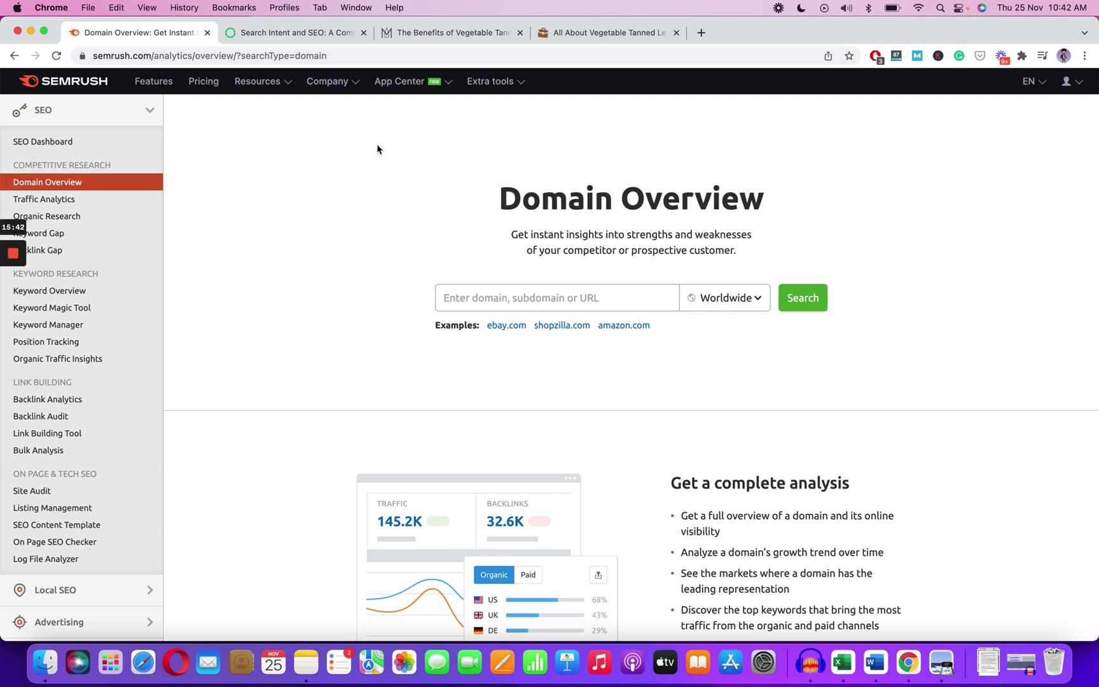
{"action": "mouse_move", "coordinate": [16, 254]}
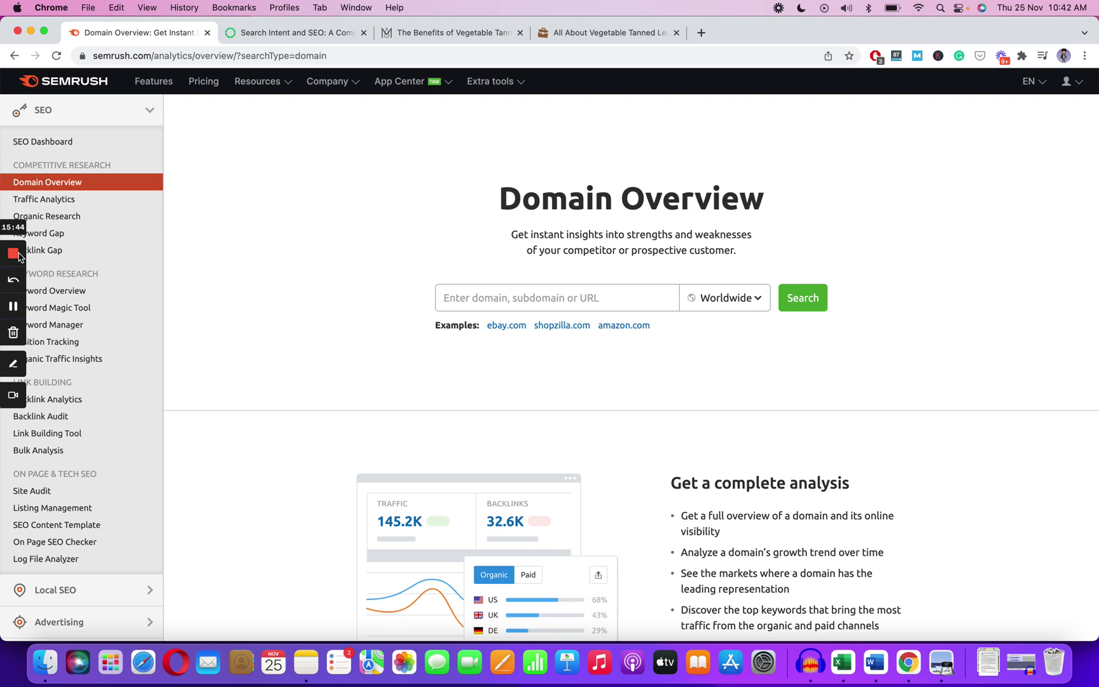